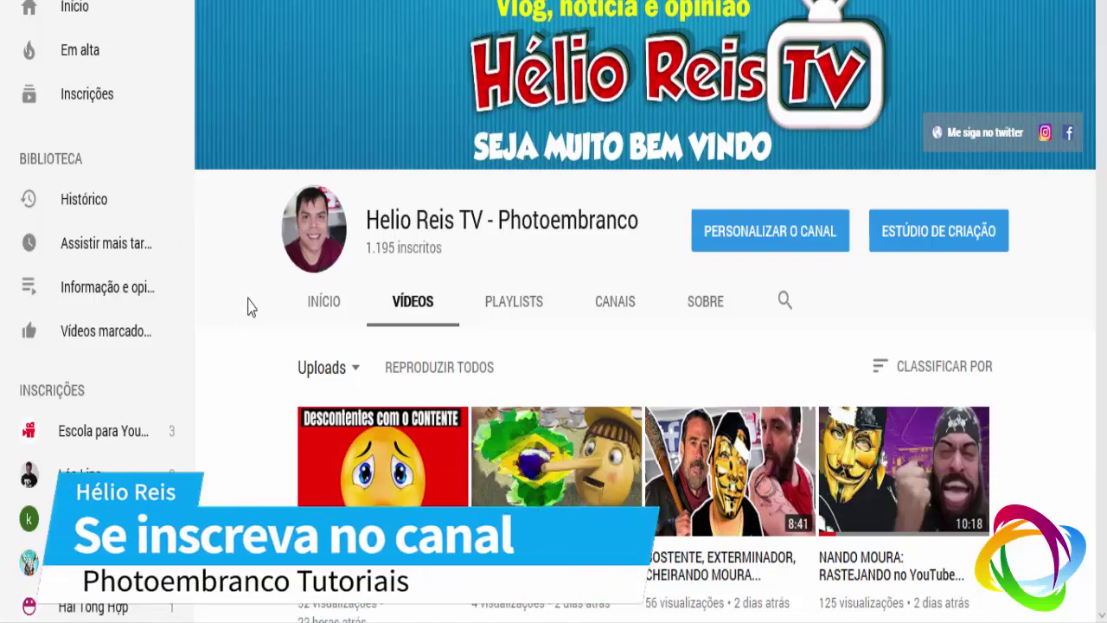
- Scroll the Helio Reis TV channel's videos page up and down to browse its previews
scroll(556, 369, "down", 4)
scroll(838, 239, "up", 4)
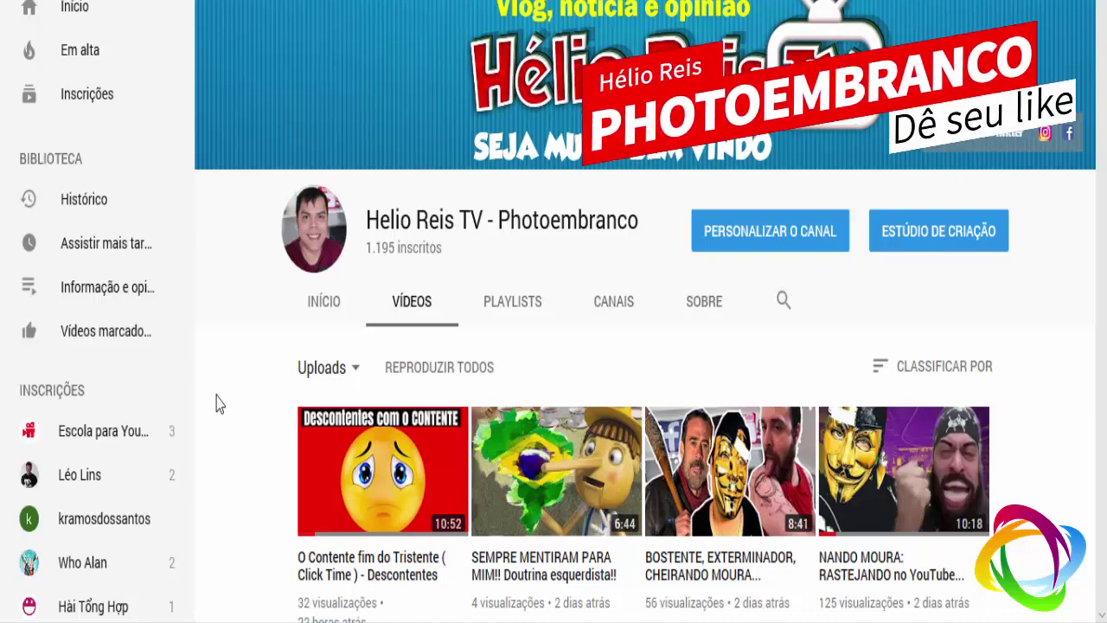
scroll(242, 367, "down", 3)
scroll(242, 367, "up", 3)
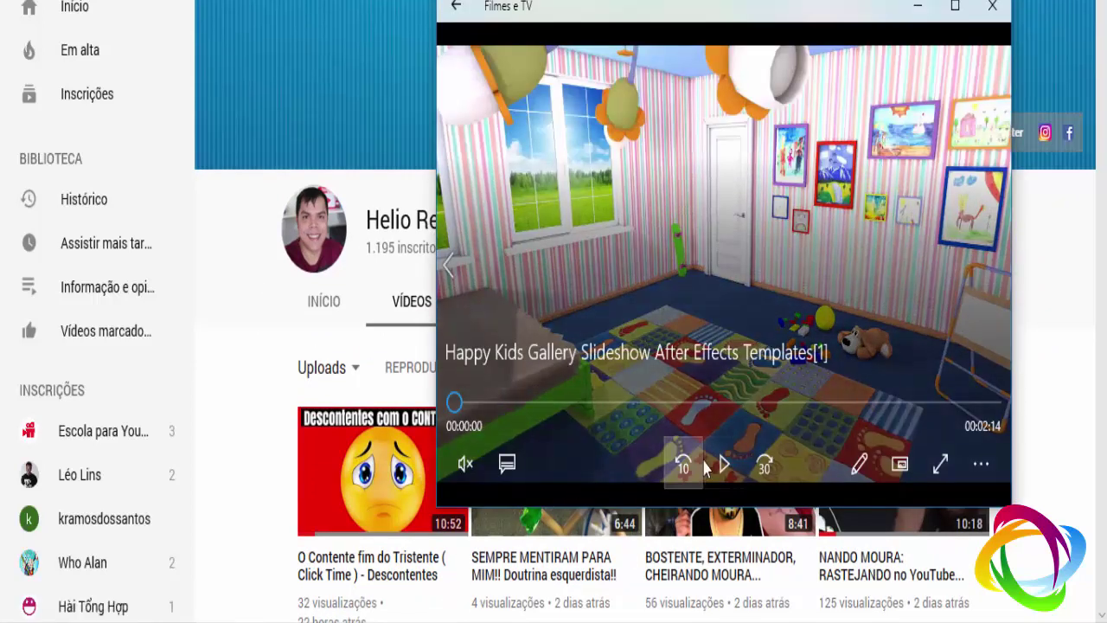
- Play the Happy Kids Gallery preview to 00:34, then pause and close the Filmes e TV player
left_click(725, 464)
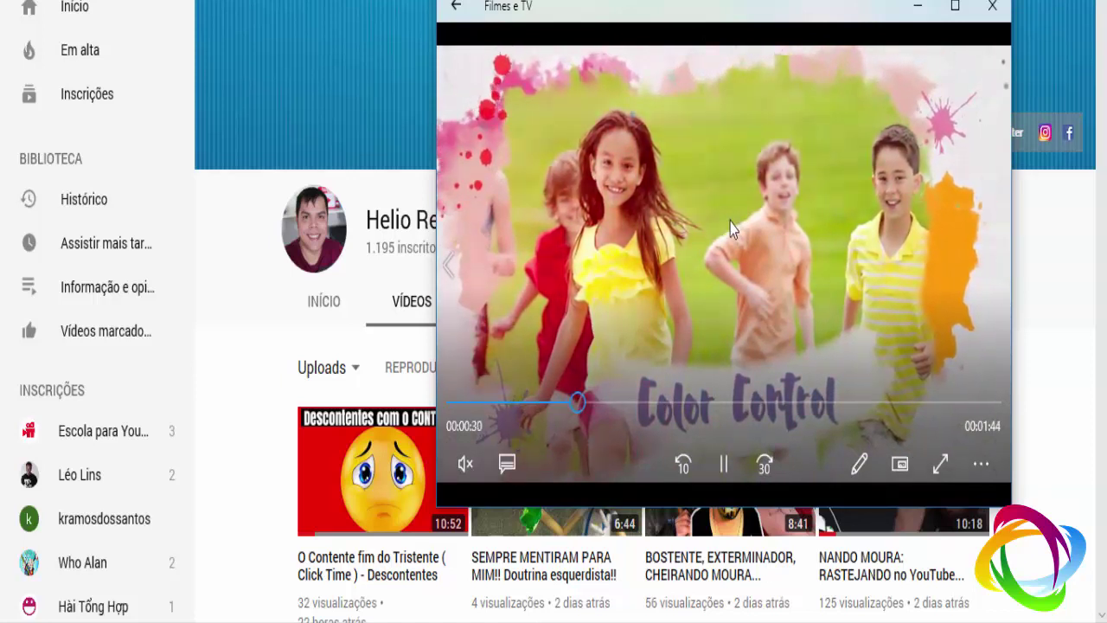
left_click(729, 467)
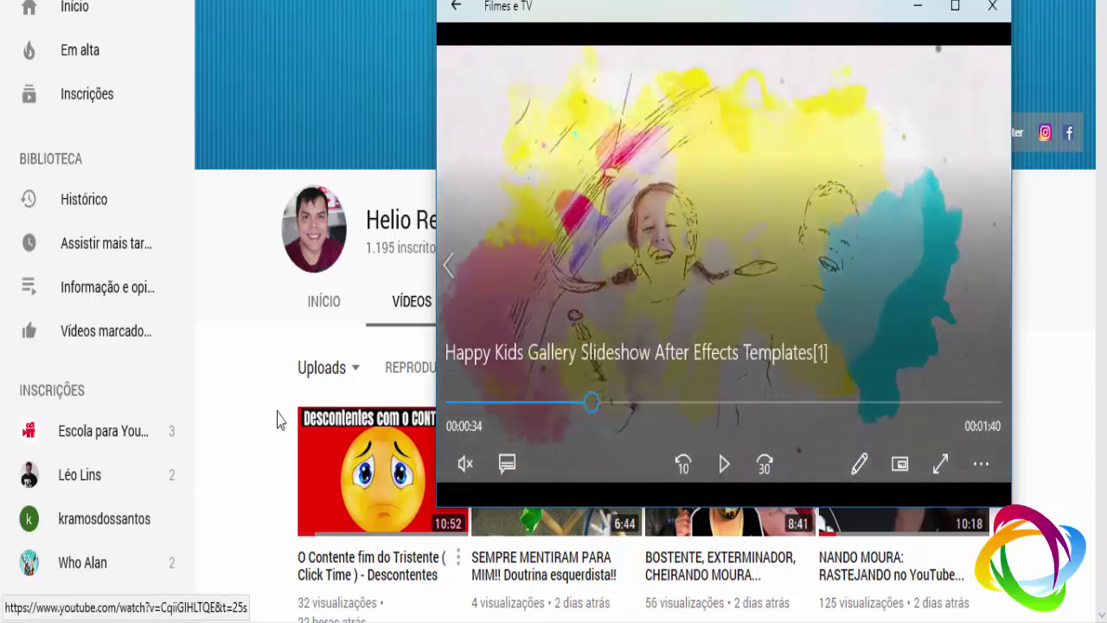
left_click(236, 409)
- Scroll through the Helio Reis TV channel's uploaded videos
scroll(237, 405, "down", 2)
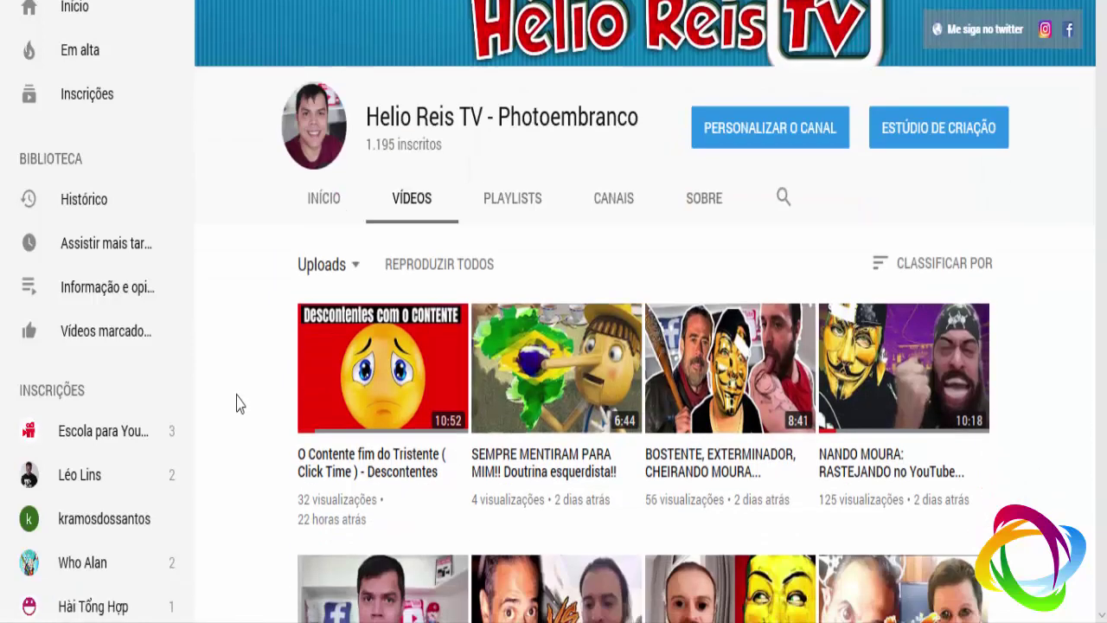
scroll(236, 403, "down", 2)
scroll(228, 396, "down", 2)
scroll(223, 396, "up", 2)
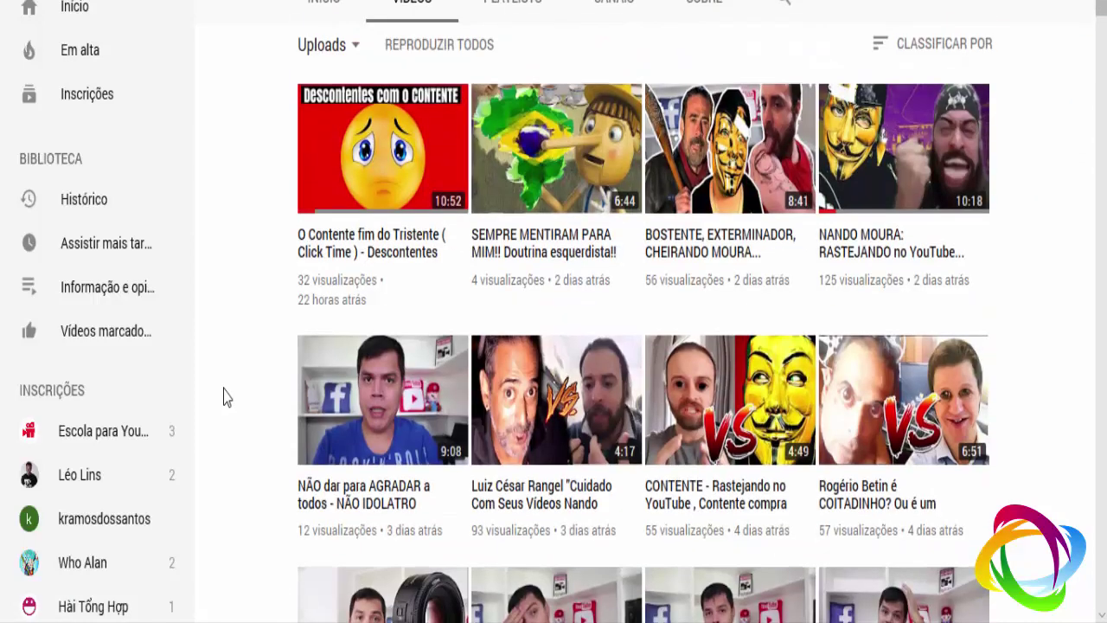
scroll(223, 396, "up", 1)
scroll(223, 396, "up", 3)
scroll(224, 396, "down", 1)
scroll(223, 396, "down", 1)
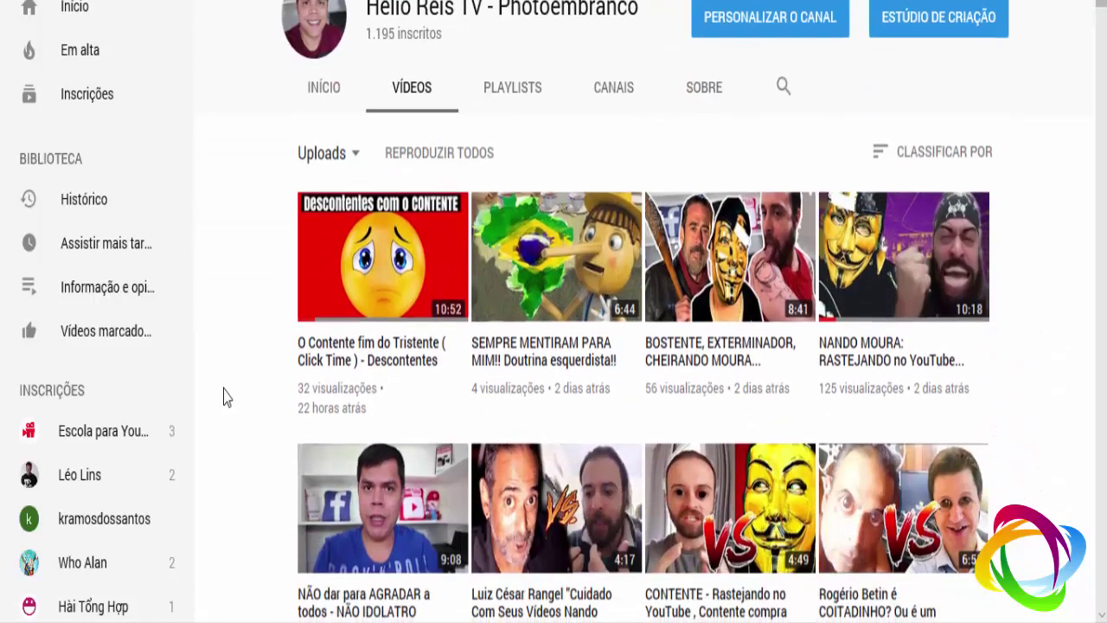
scroll(227, 397, "down", 1)
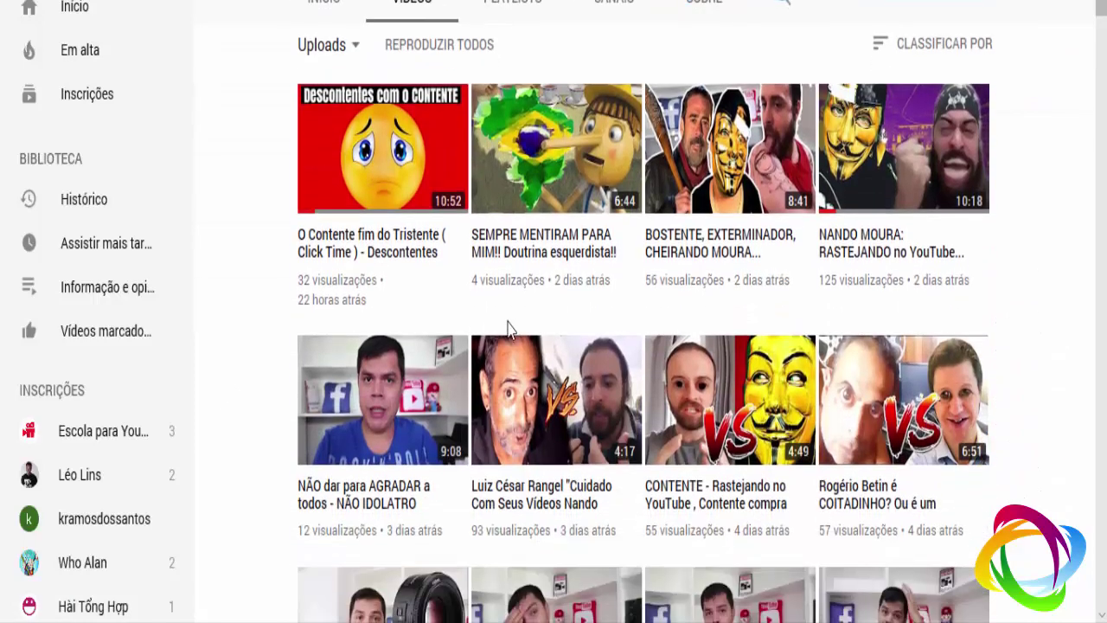
scroll(578, 328, "up", 2)
scroll(450, 351, "up", 1)
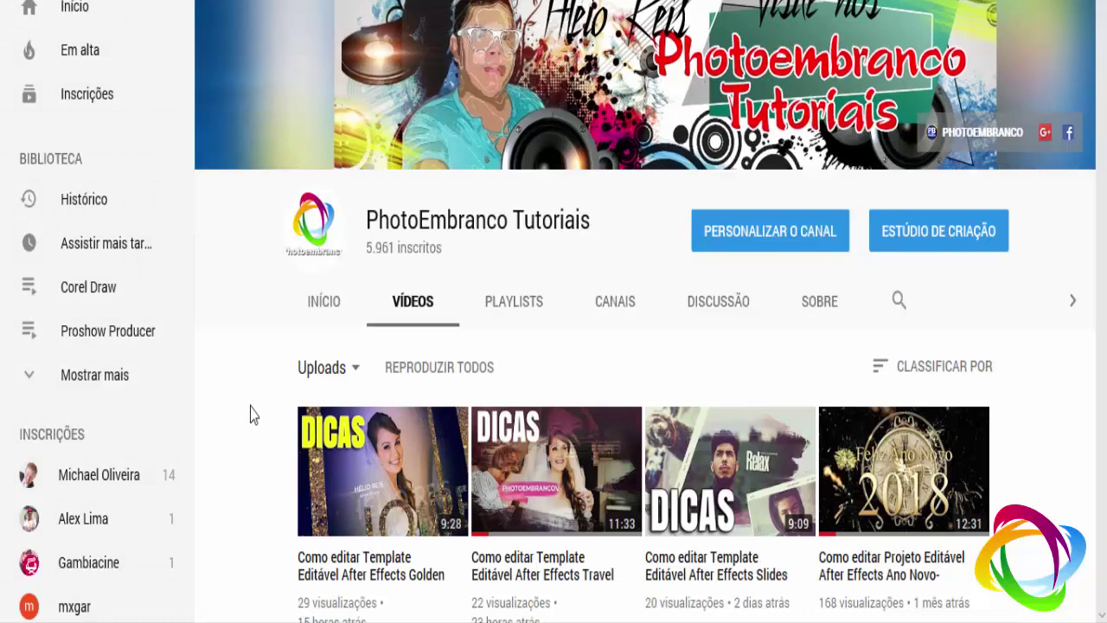
scroll(246, 405, "down", 1)
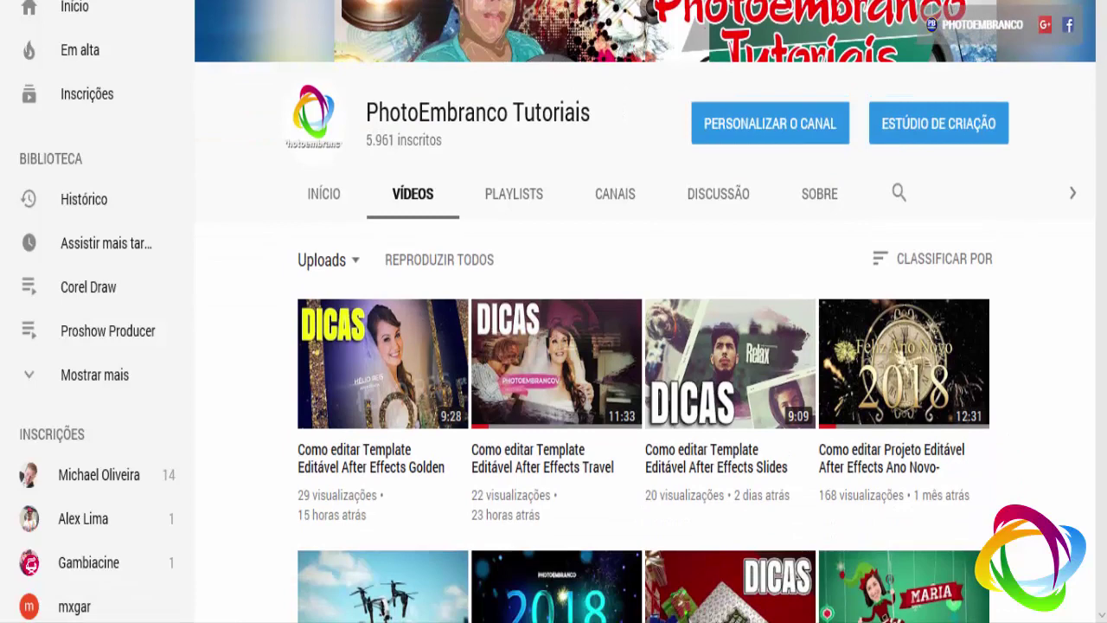
scroll(645, 347, "up", 1)
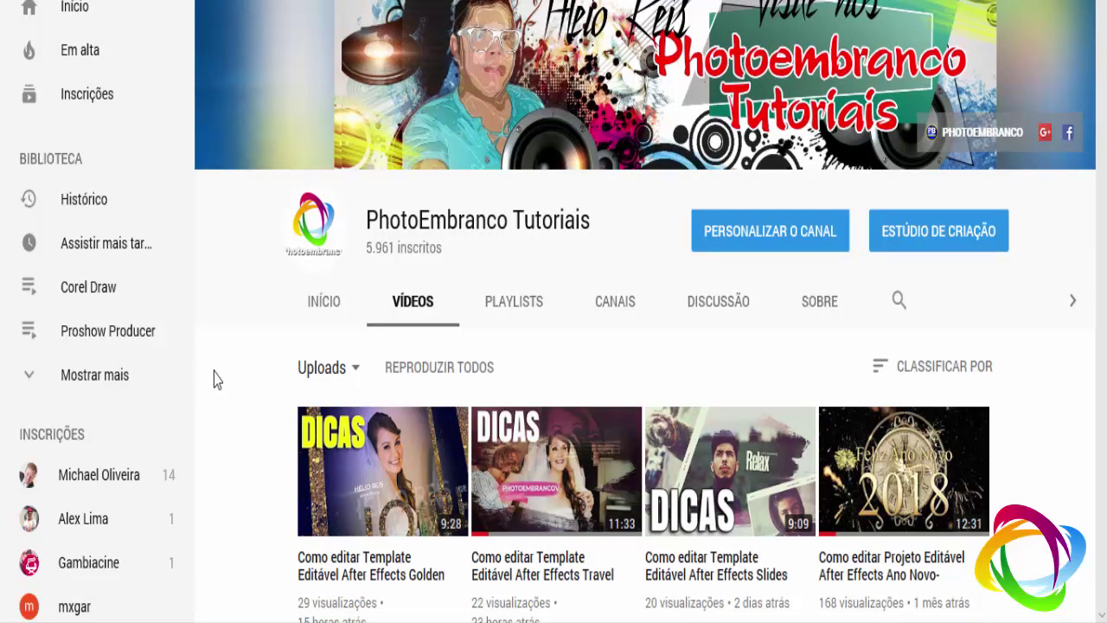
scroll(217, 381, "down", 1)
scroll(225, 396, "down", 3)
scroll(225, 395, "down", 2)
scroll(229, 405, "down", 1)
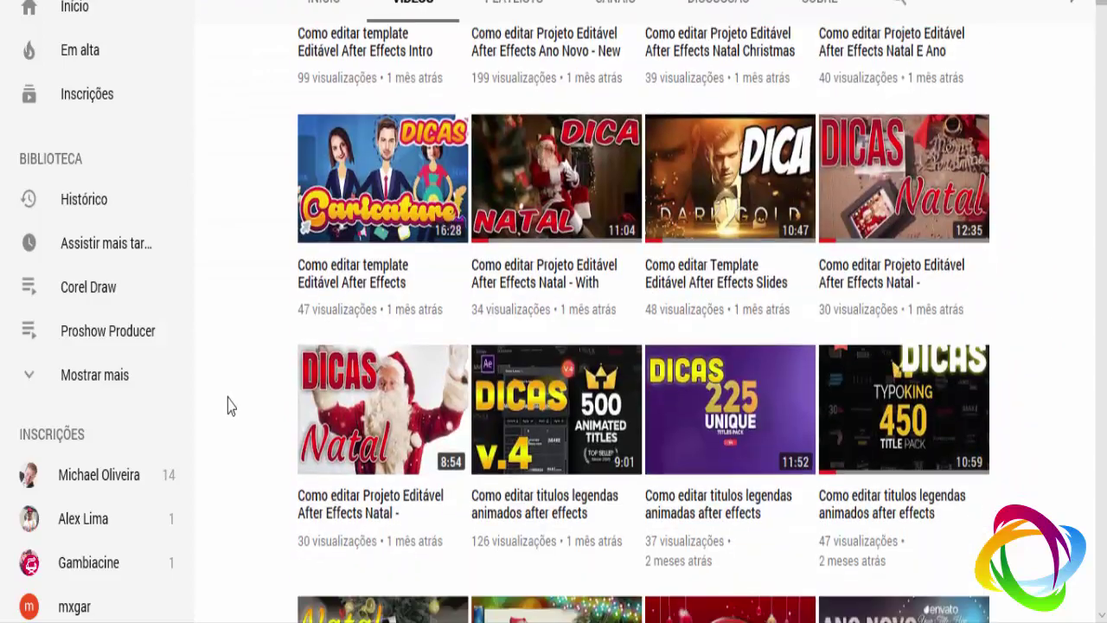
scroll(227, 403, "down", 4)
scroll(226, 406, "down", 4)
scroll(228, 410, "up", 1)
scroll(223, 410, "up", 4)
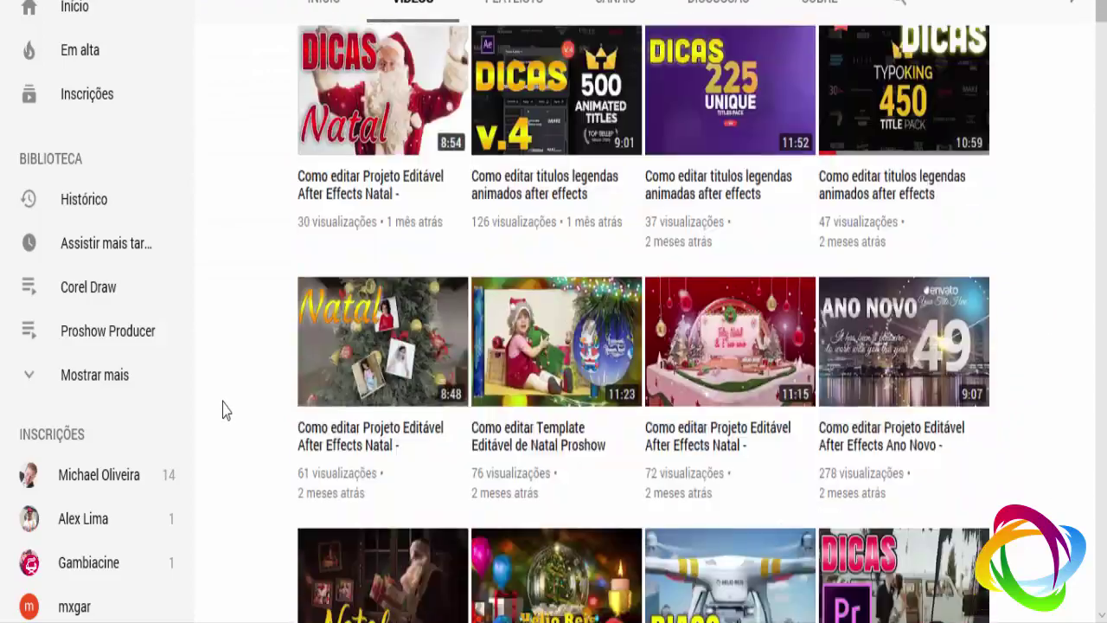
scroll(223, 410, "up", 4)
scroll(225, 409, "up", 4)
scroll(227, 408, "up", 2)
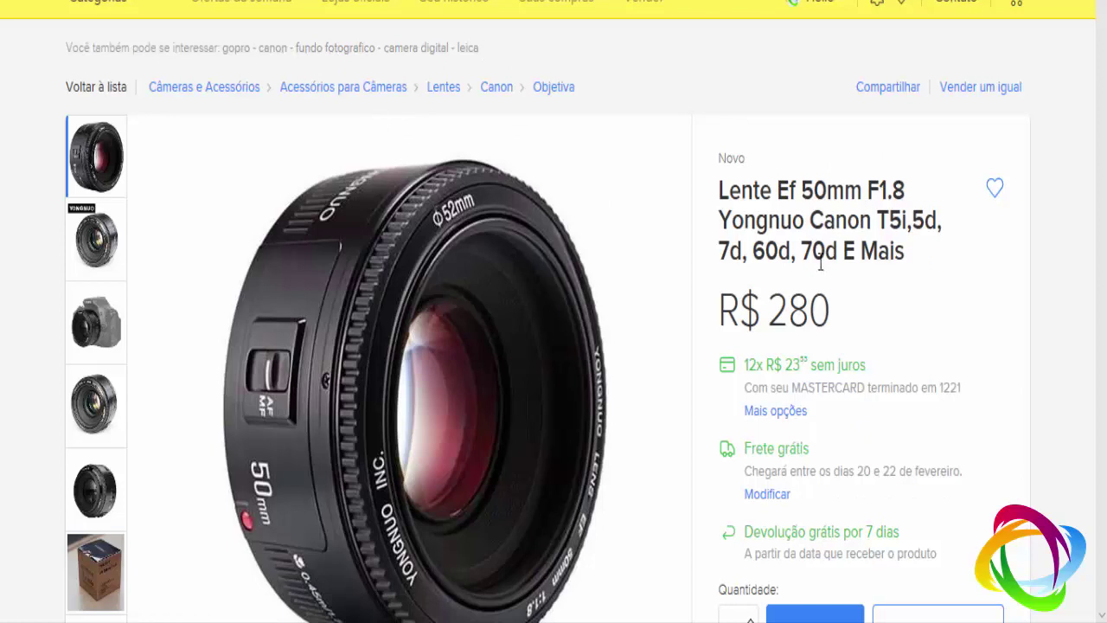
left_click_drag(771, 307, 839, 299)
left_click(909, 312)
left_click_drag(778, 305, 842, 317)
left_click(819, 313)
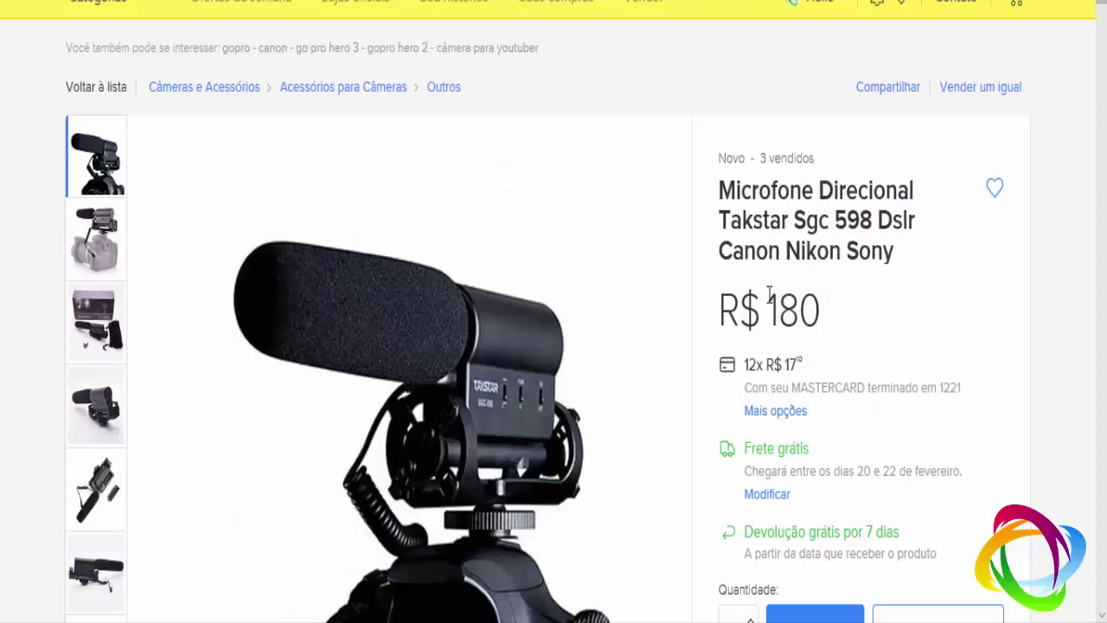
left_click_drag(769, 294, 840, 291)
left_click(842, 291)
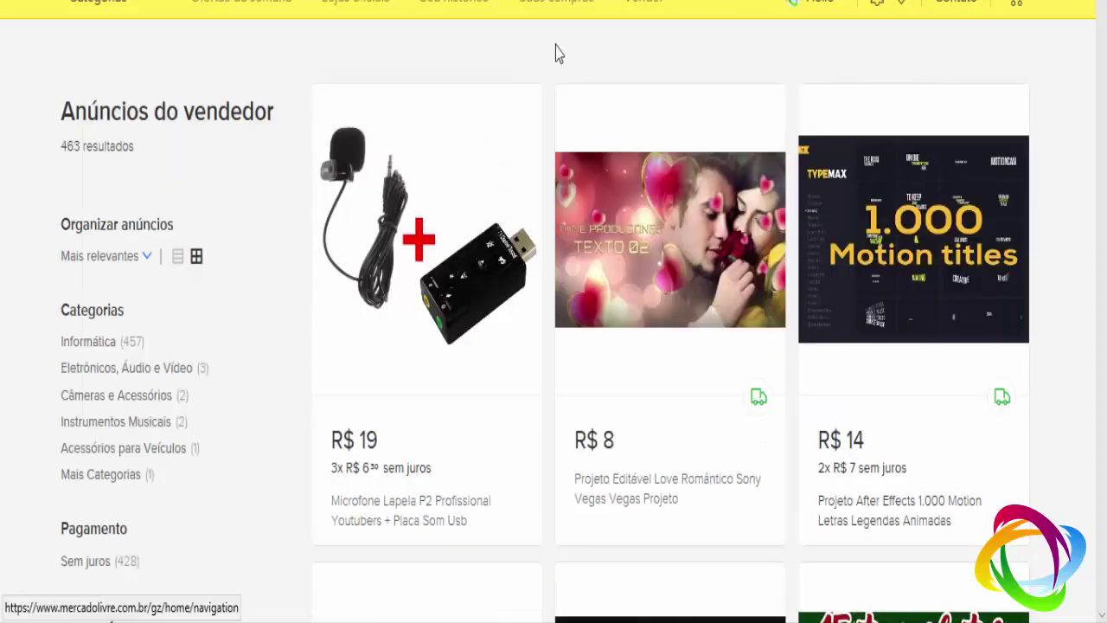
scroll(618, 99, "down", 1)
scroll(627, 367, "down", 1)
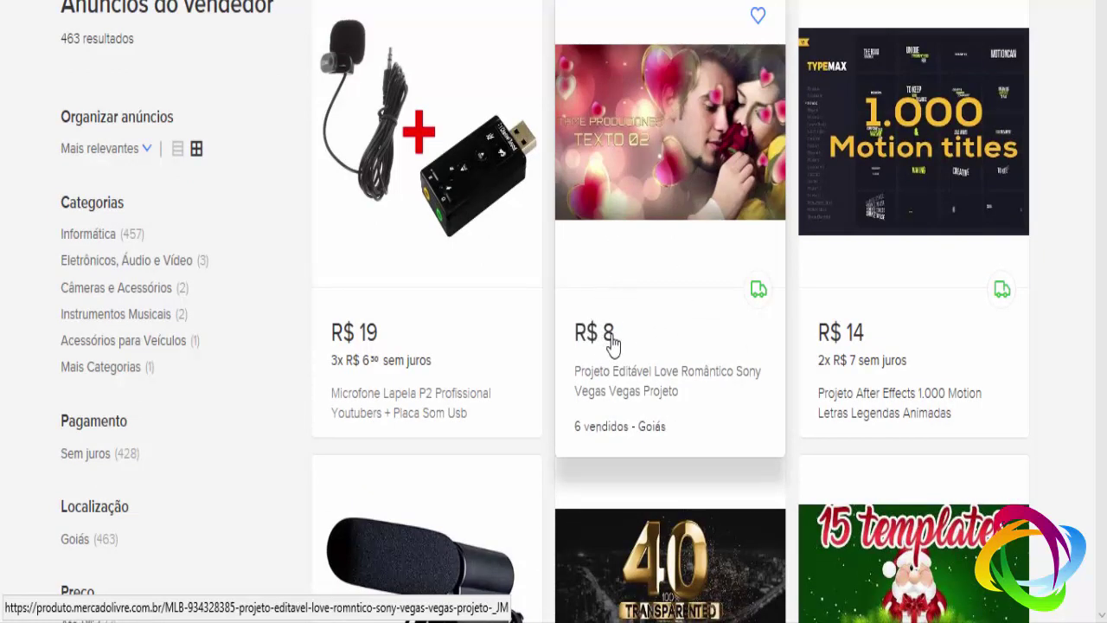
scroll(611, 307, "down", 1)
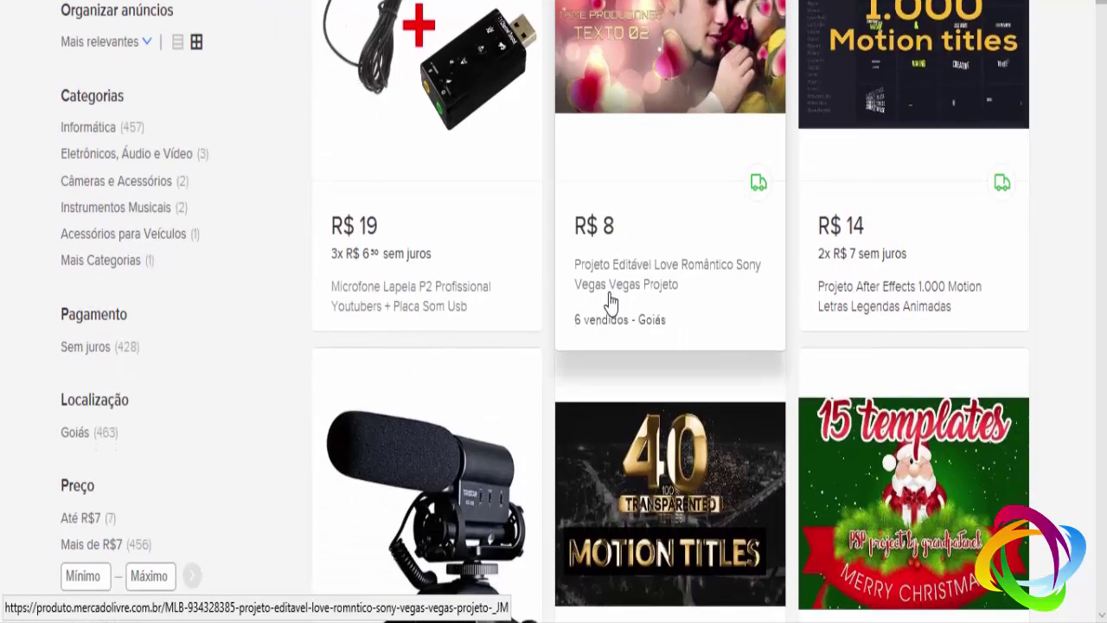
scroll(581, 254, "down", 1)
scroll(443, 207, "down", 2)
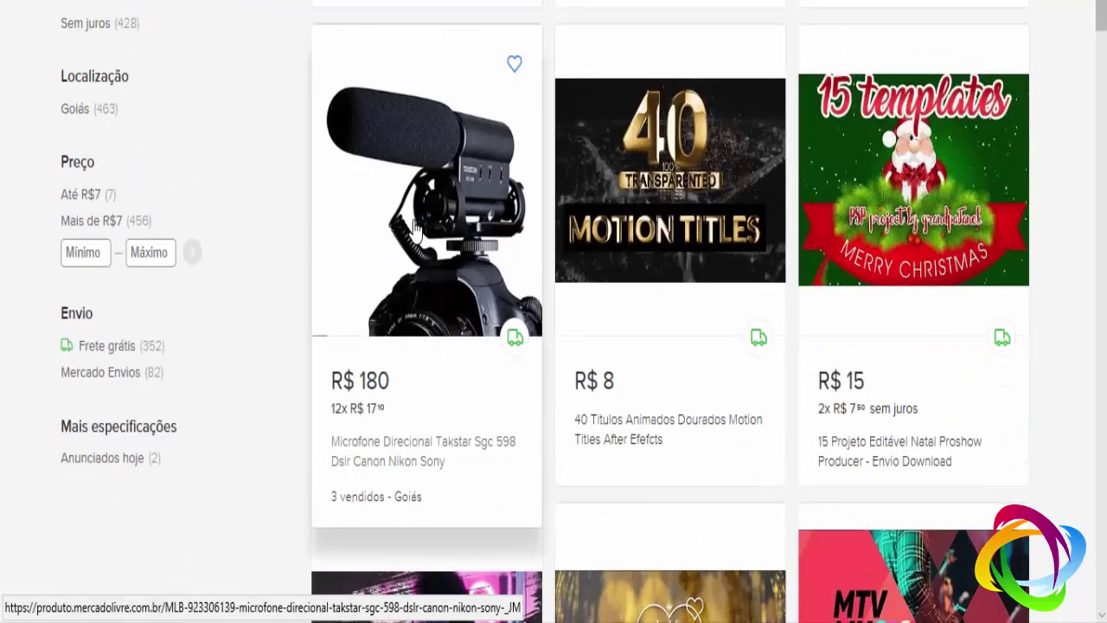
scroll(681, 277, "up", 1)
scroll(649, 311, "up", 2)
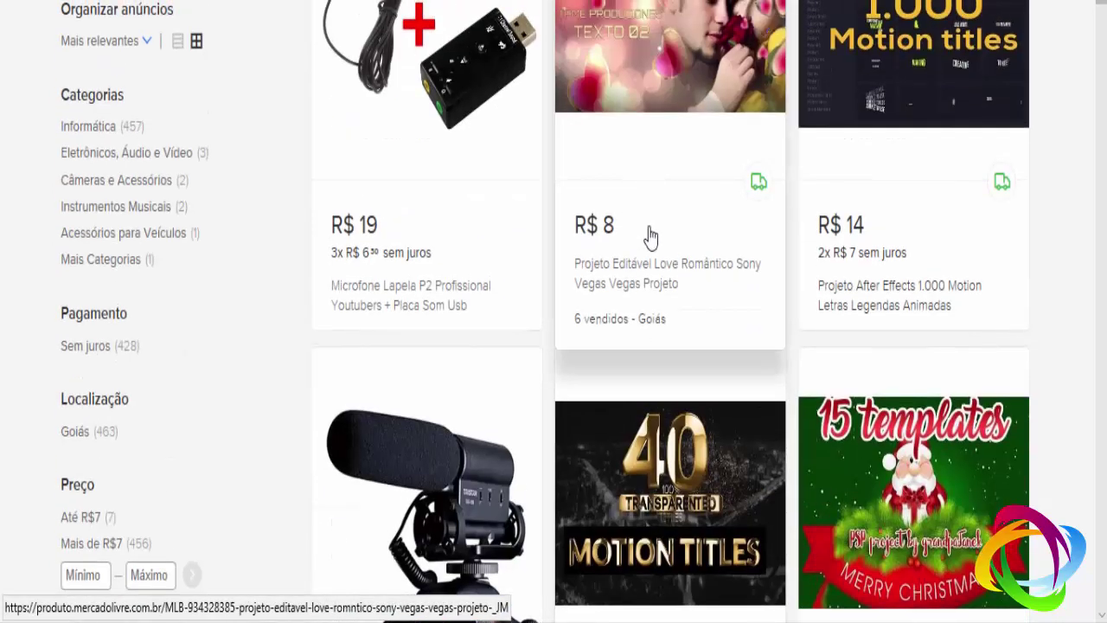
scroll(611, 251, "down", 2)
scroll(614, 269, "down", 2)
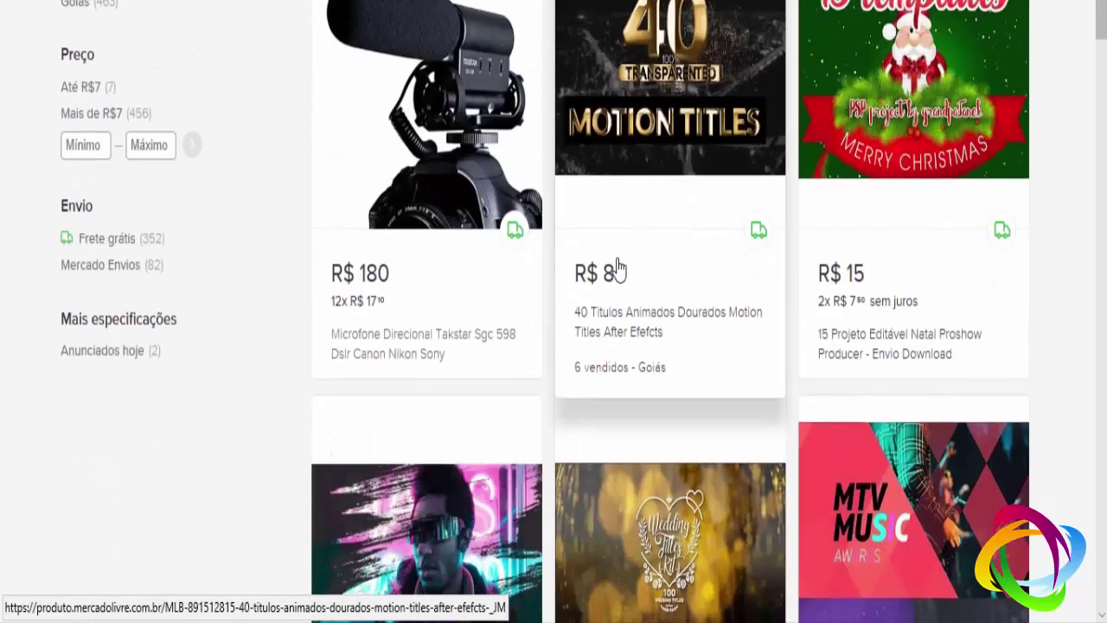
scroll(595, 275, "down", 1)
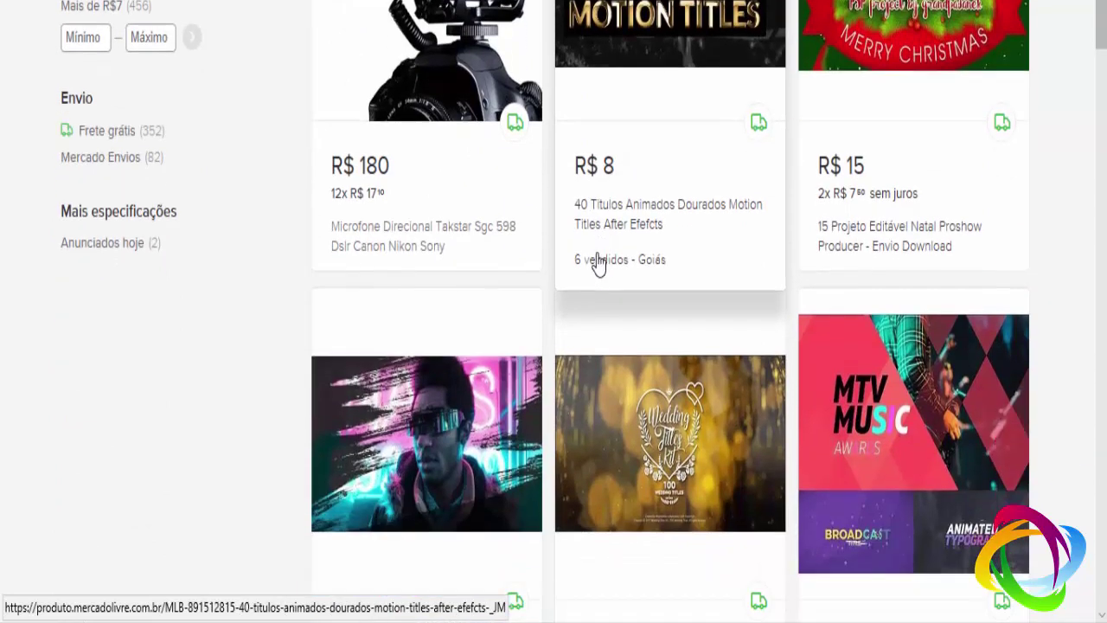
scroll(588, 225, "down", 1)
scroll(424, 370, "down", 1)
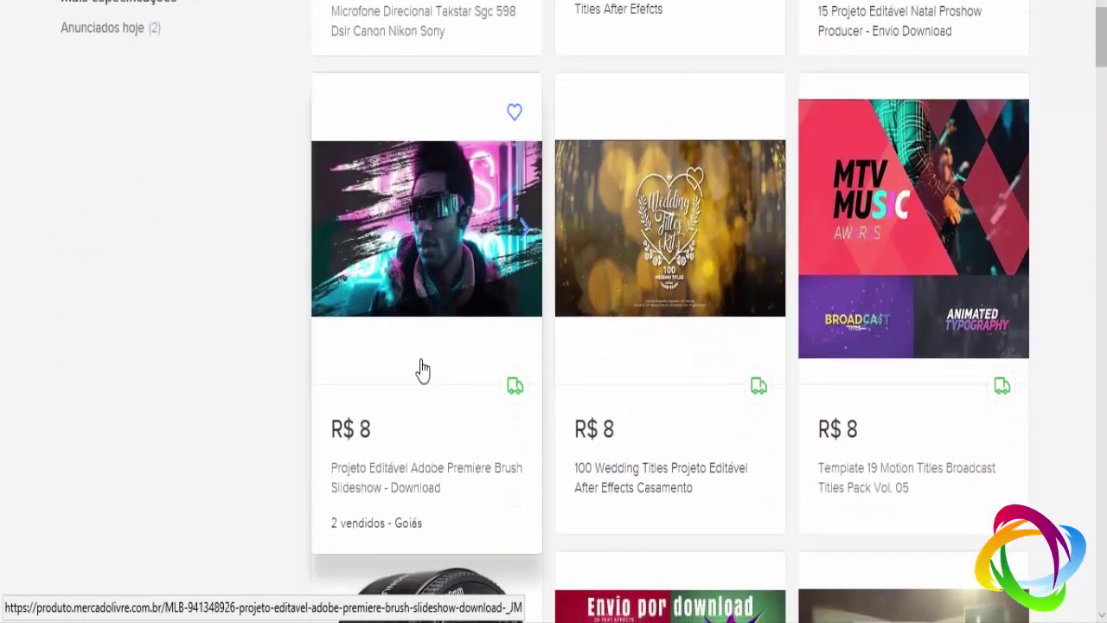
scroll(381, 443, "down", 1)
scroll(373, 423, "down", 1)
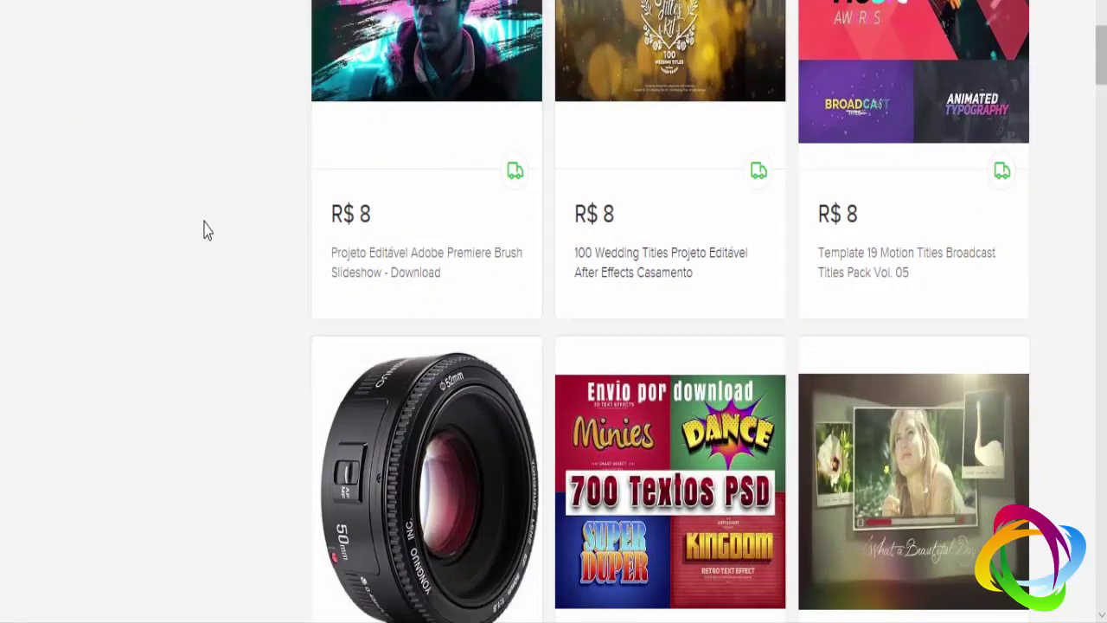
scroll(208, 232, "down", 5)
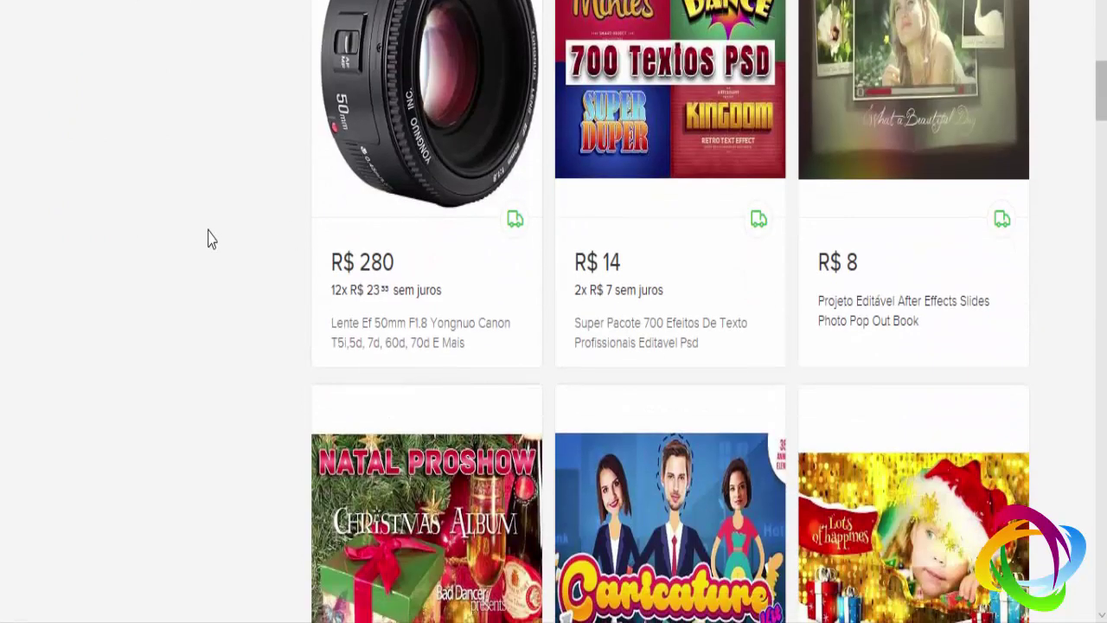
scroll(207, 233, "up", 4)
scroll(213, 237, "up", 5)
scroll(214, 240, "up", 2)
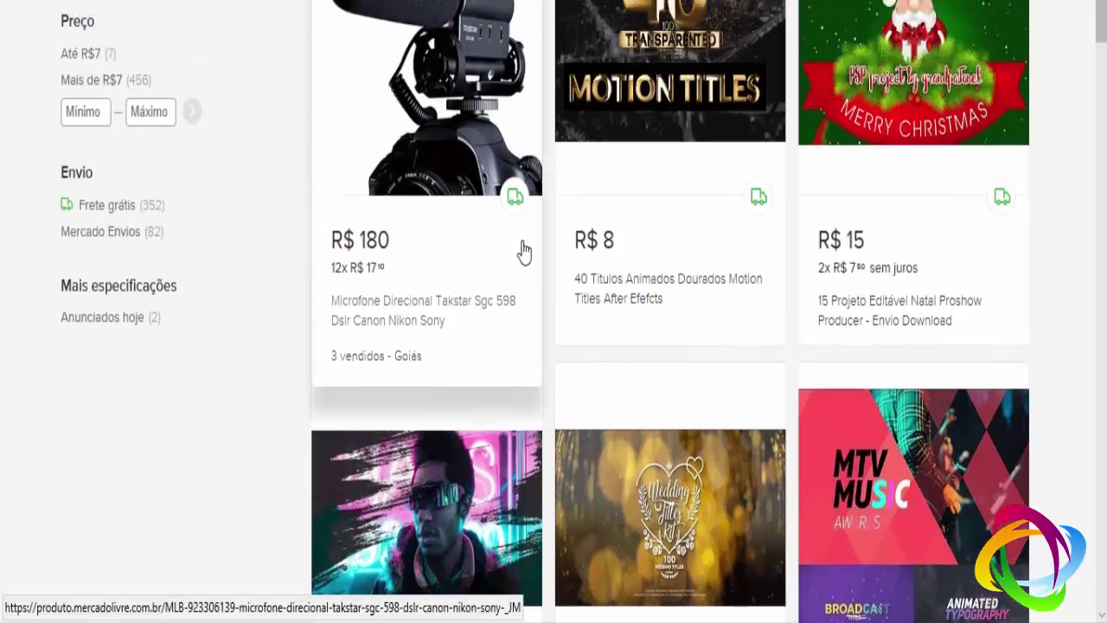
scroll(521, 254, "up", 3)
scroll(523, 249, "down", 5)
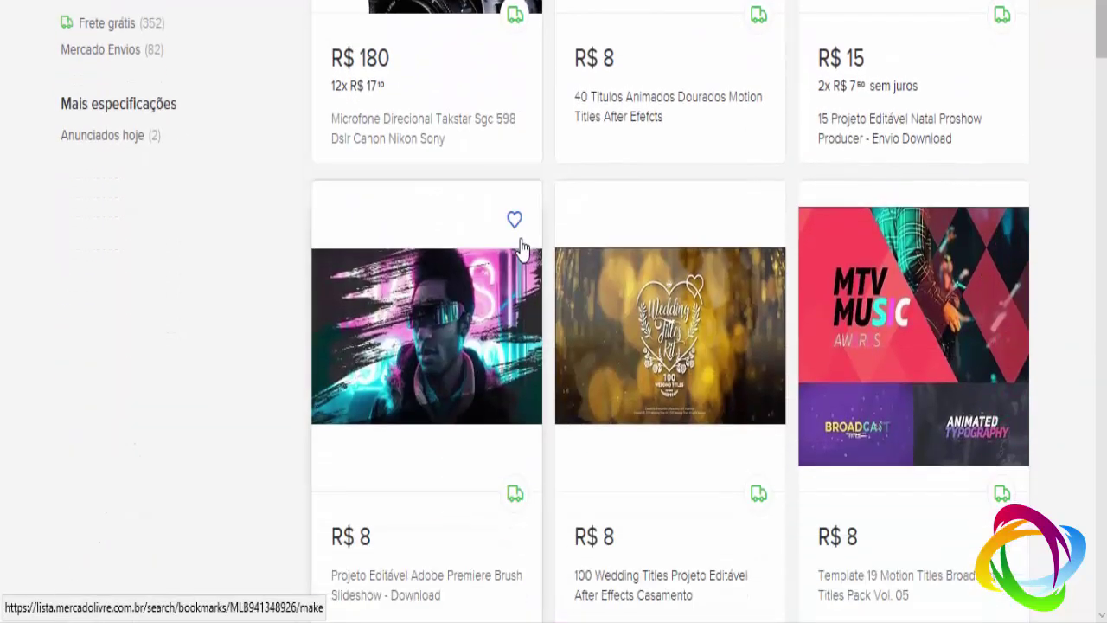
scroll(526, 242, "up", 2)
scroll(532, 239, "up", 6)
scroll(536, 238, "down", 2)
scroll(635, 230, "down", 4)
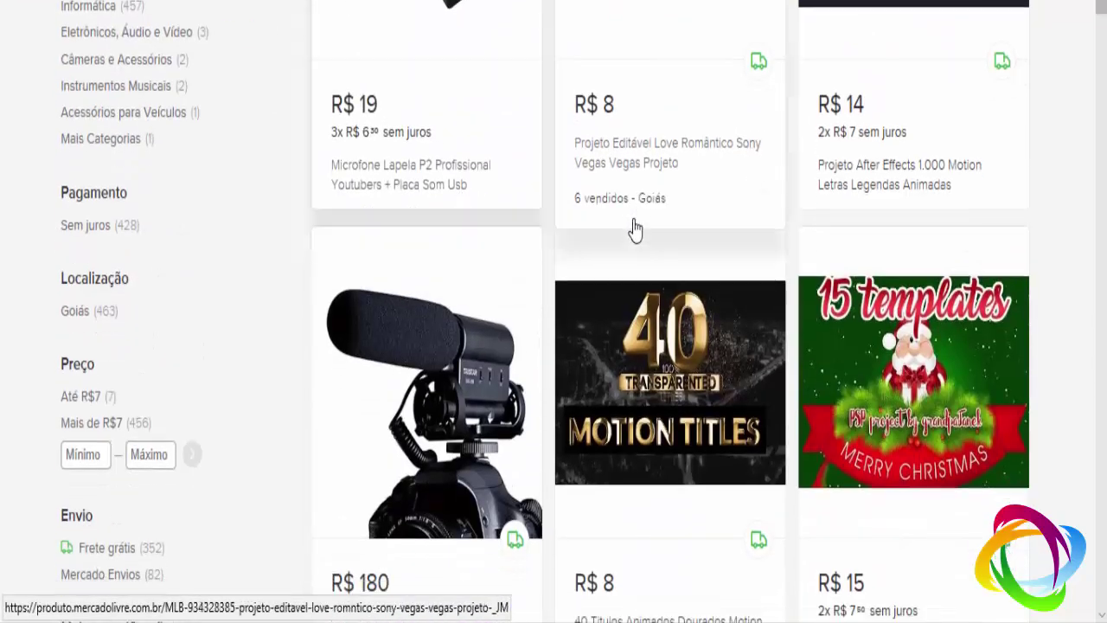
scroll(836, 235, "down", 3)
scroll(937, 297, "down", 1)
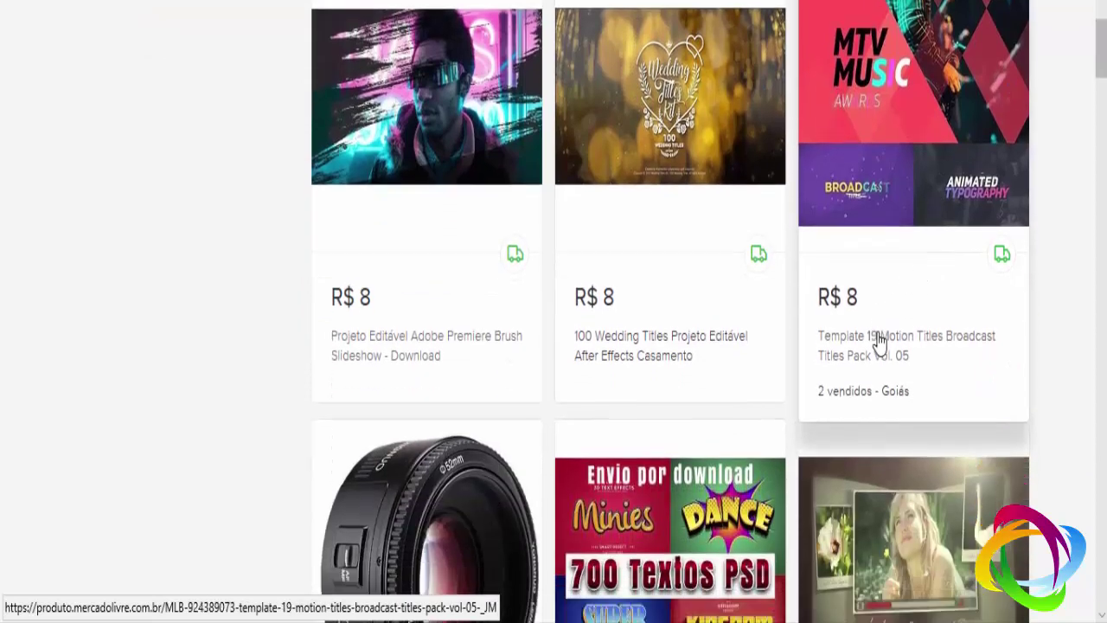
scroll(877, 341, "down", 2)
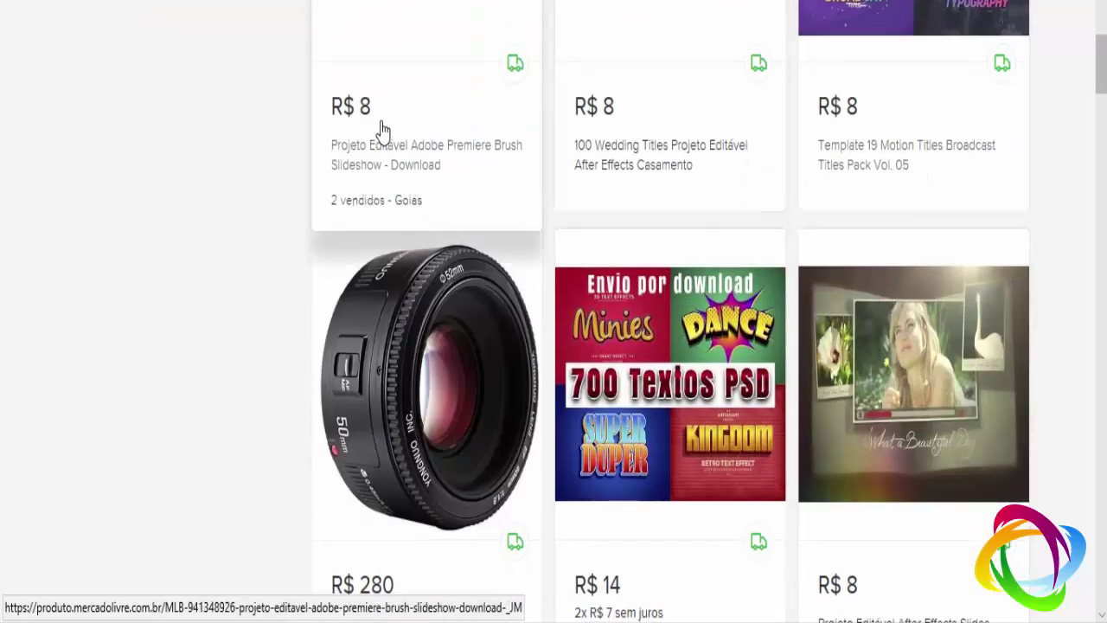
scroll(285, 166, "down", 2)
scroll(271, 184, "down", 3)
scroll(271, 195, "down", 2)
scroll(233, 238, "down", 2)
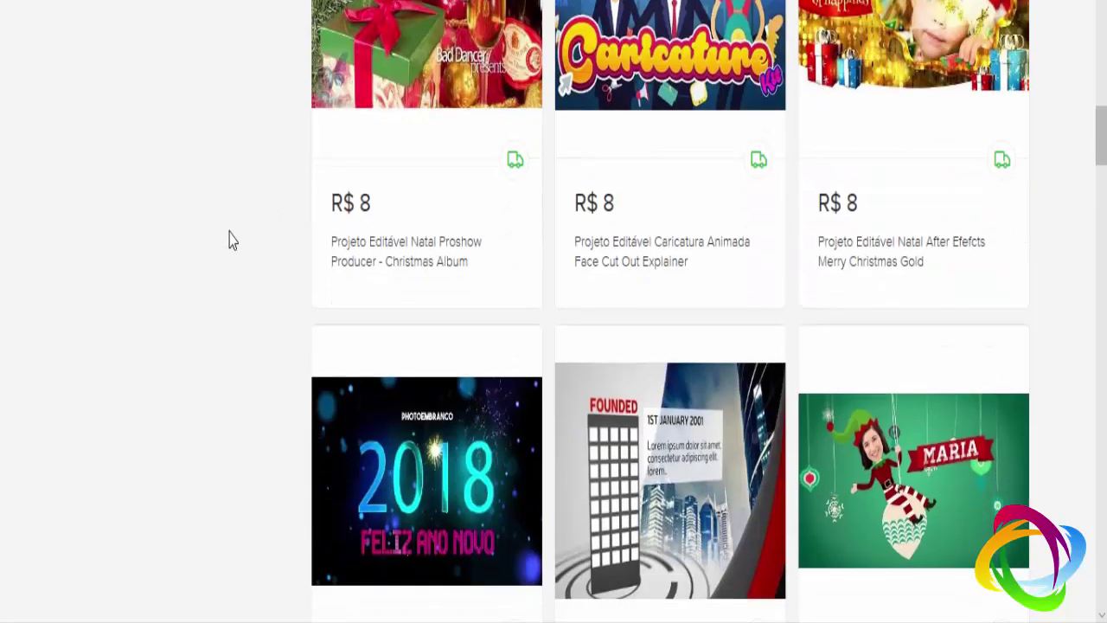
scroll(230, 248, "up", 1)
scroll(230, 248, "up", 1)
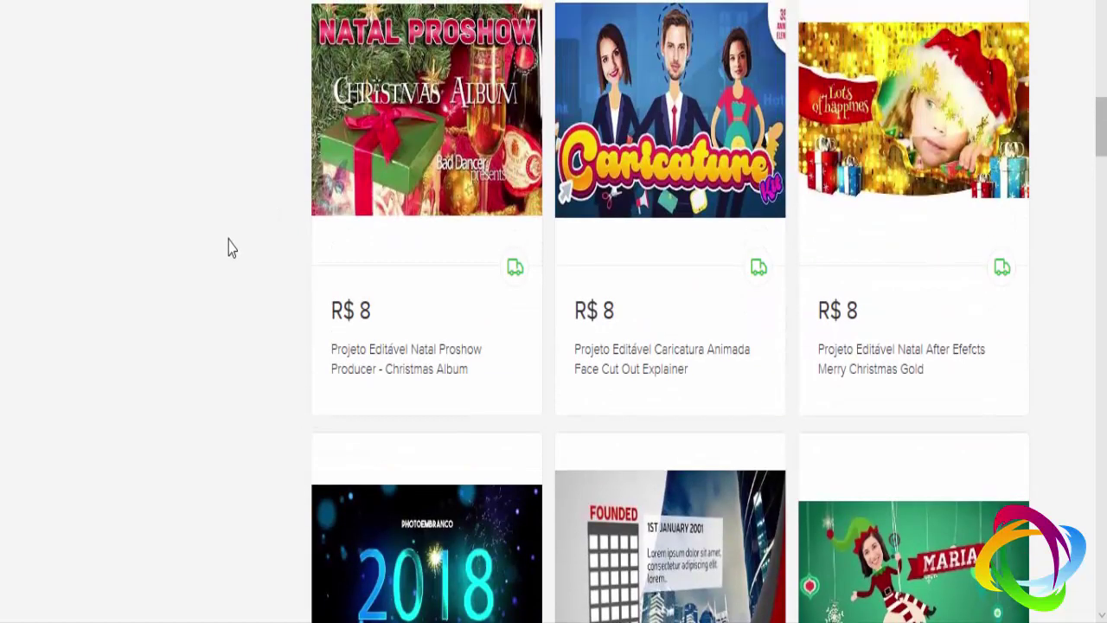
scroll(230, 248, "down", 2)
scroll(232, 248, "down", 1)
scroll(230, 248, "down", 3)
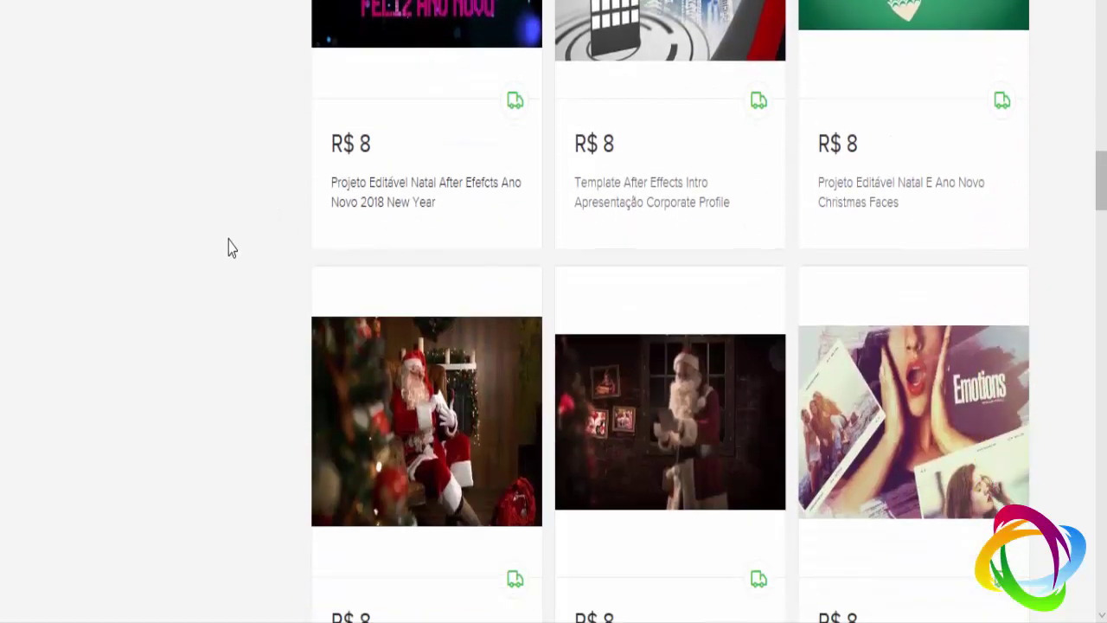
scroll(224, 251, "down", 3)
scroll(224, 251, "down", 1)
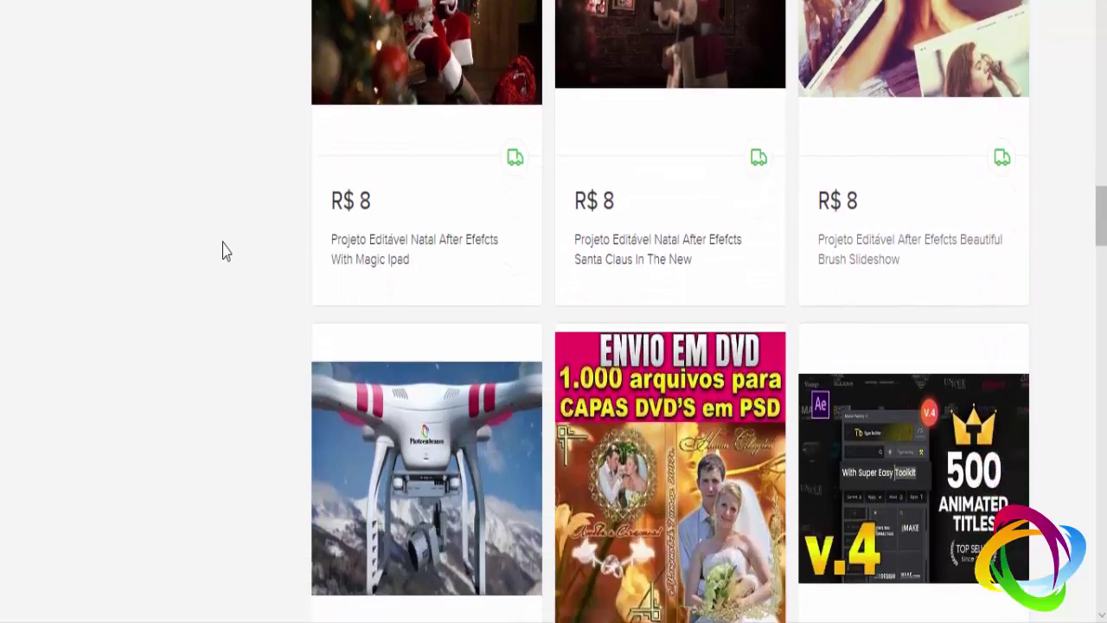
scroll(223, 251, "down", 2)
scroll(224, 251, "up", 1)
scroll(223, 250, "down", 1)
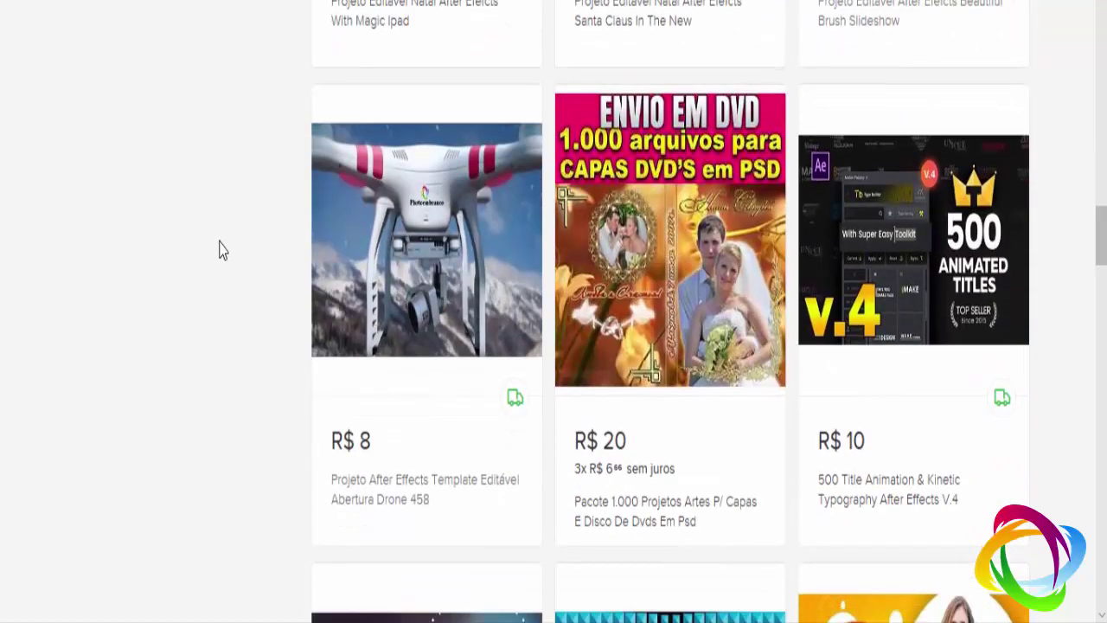
scroll(220, 250, "down", 2)
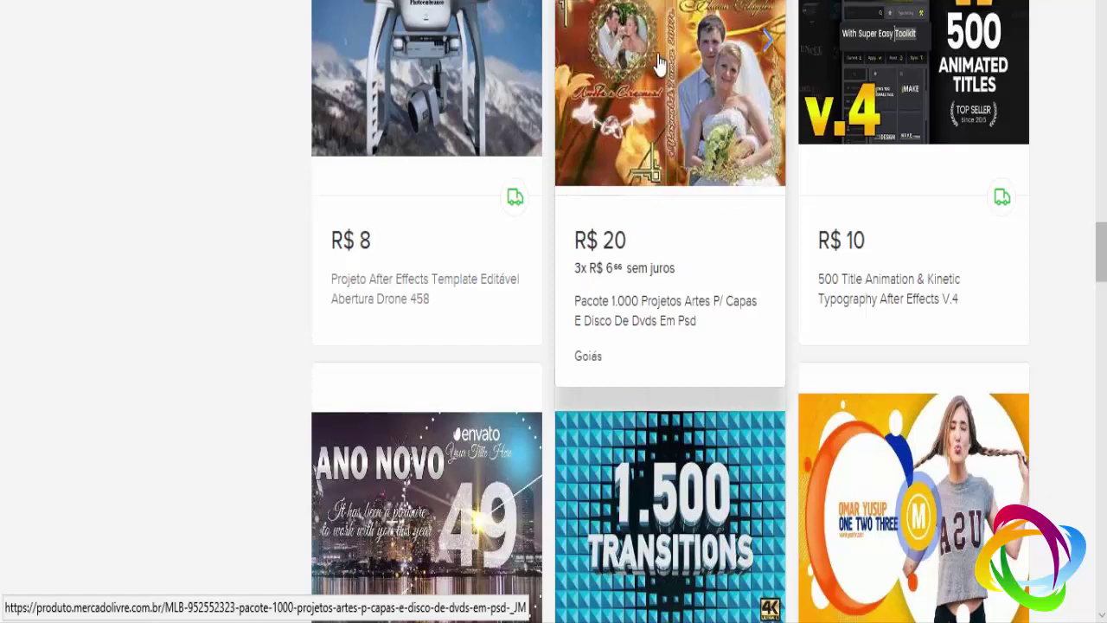
scroll(396, 179, "up", 1)
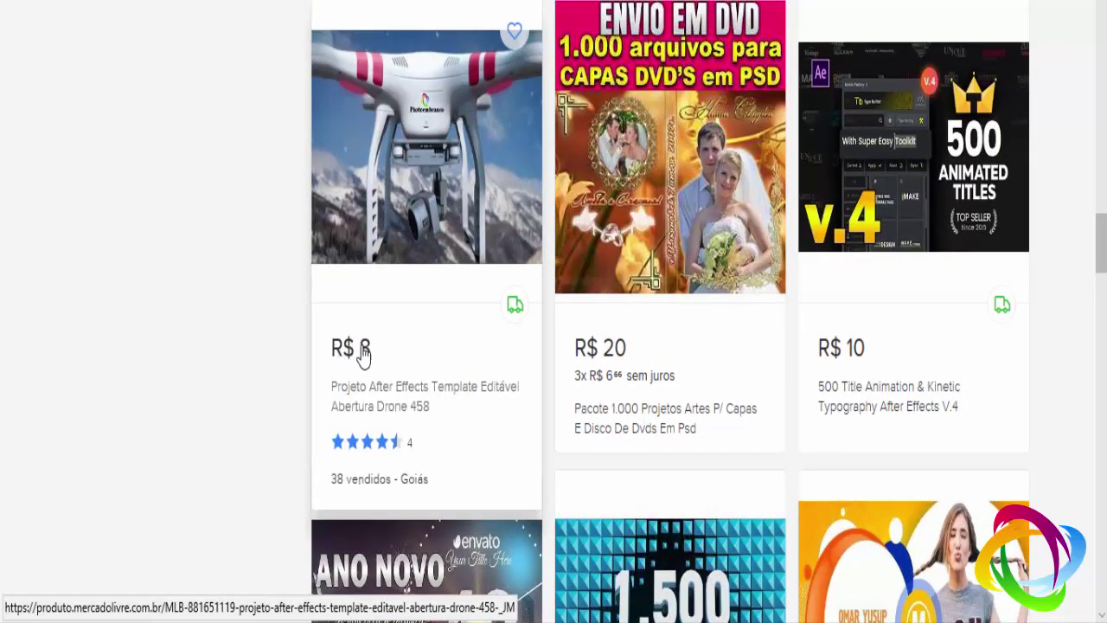
scroll(220, 317, "down", 3)
scroll(219, 317, "down", 2)
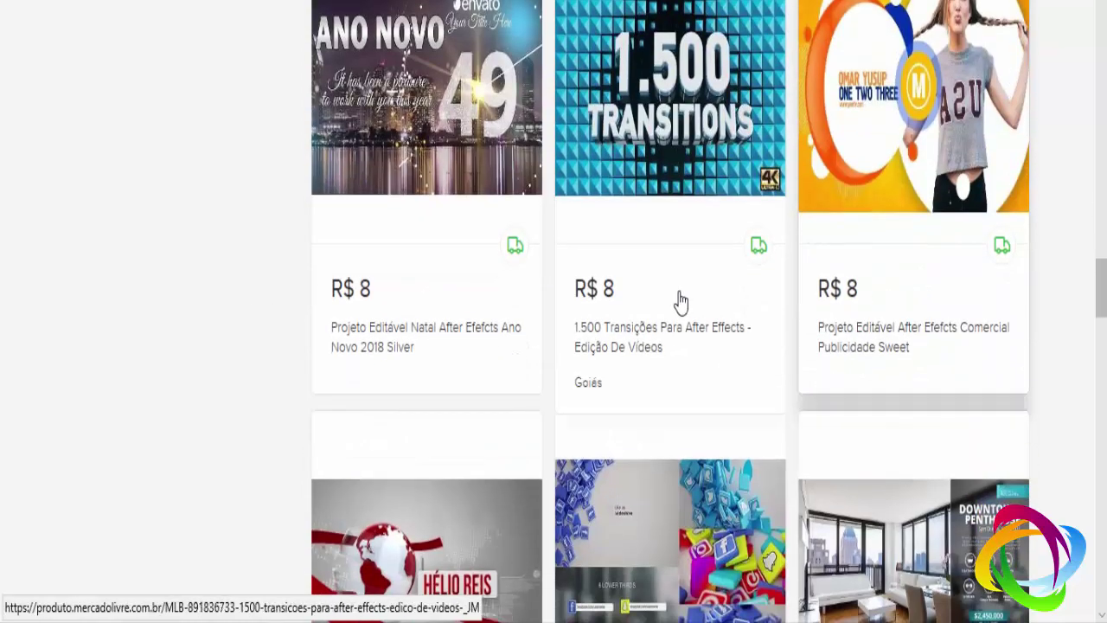
scroll(681, 300, "down", 3)
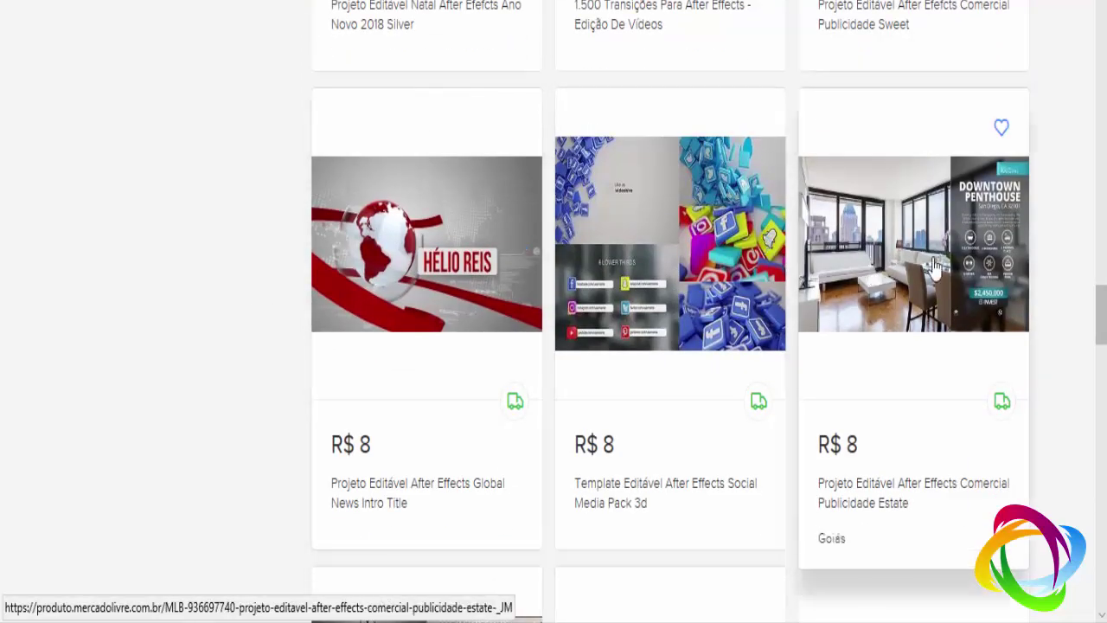
scroll(934, 267, "down", 3)
scroll(366, 321, "down", 3)
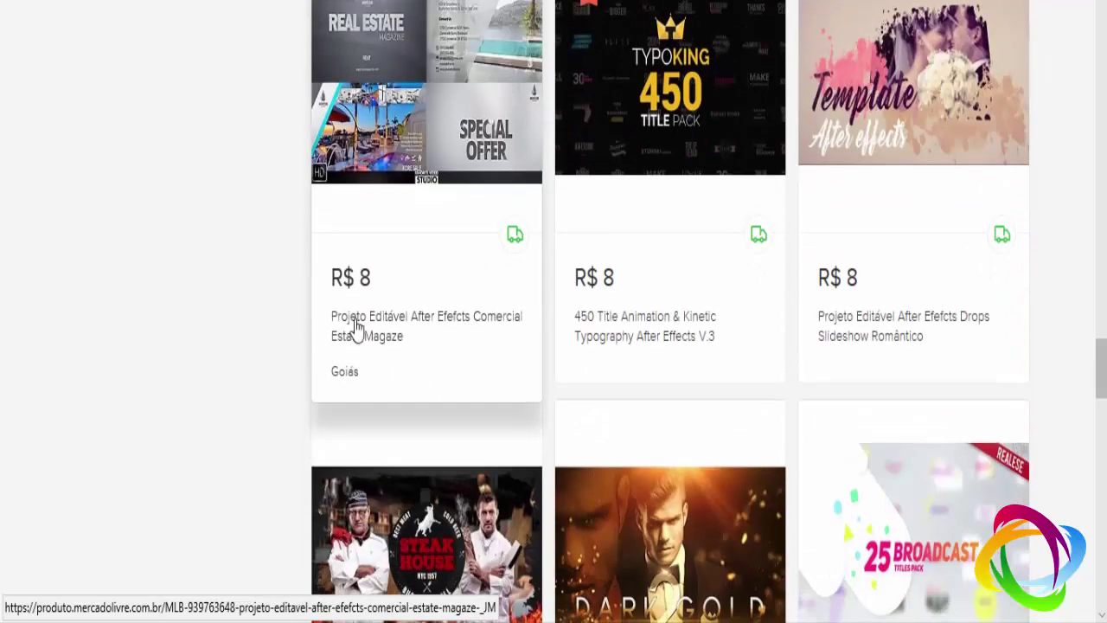
scroll(897, 277, "down", 3)
scroll(894, 284, "down", 3)
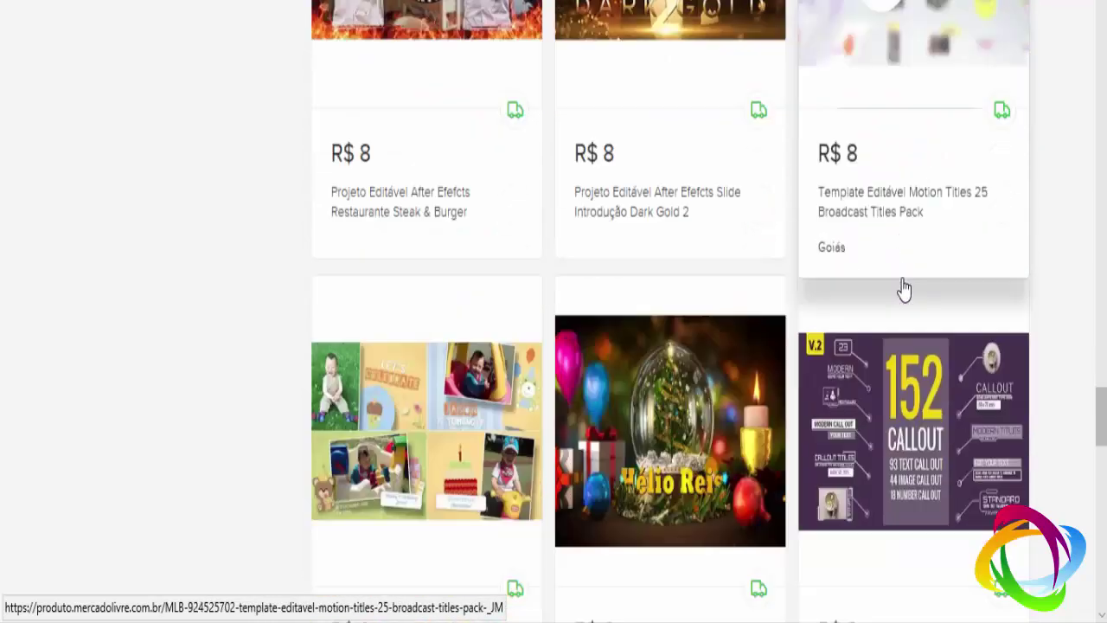
scroll(903, 288, "up", 5)
scroll(903, 288, "up", 5)
scroll(902, 277, "up", 3)
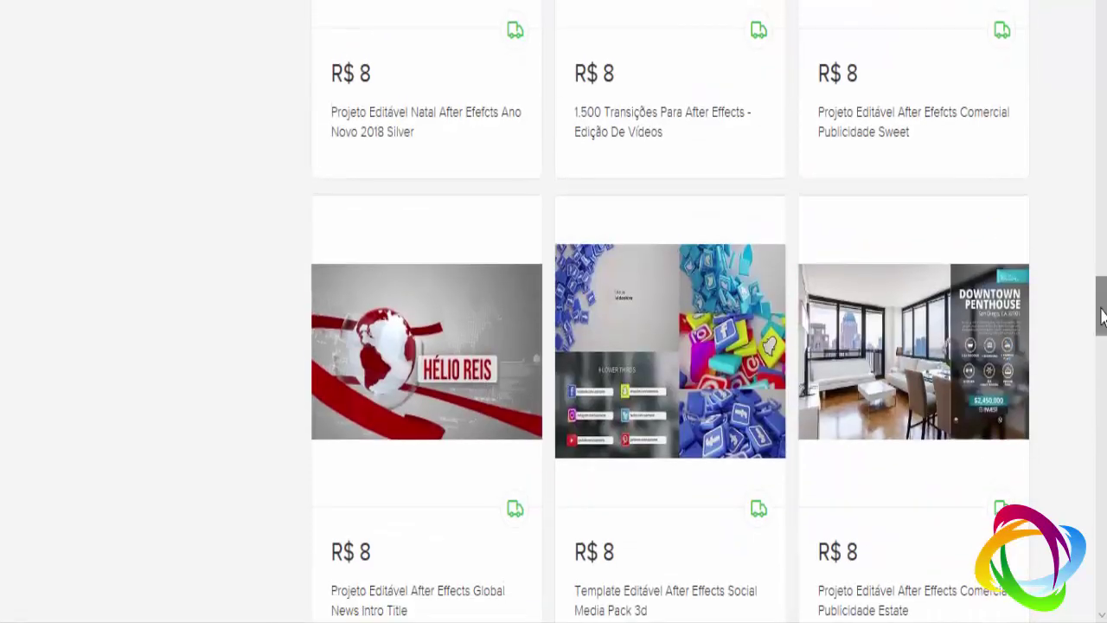
left_click_drag(1103, 316, 1102, 51)
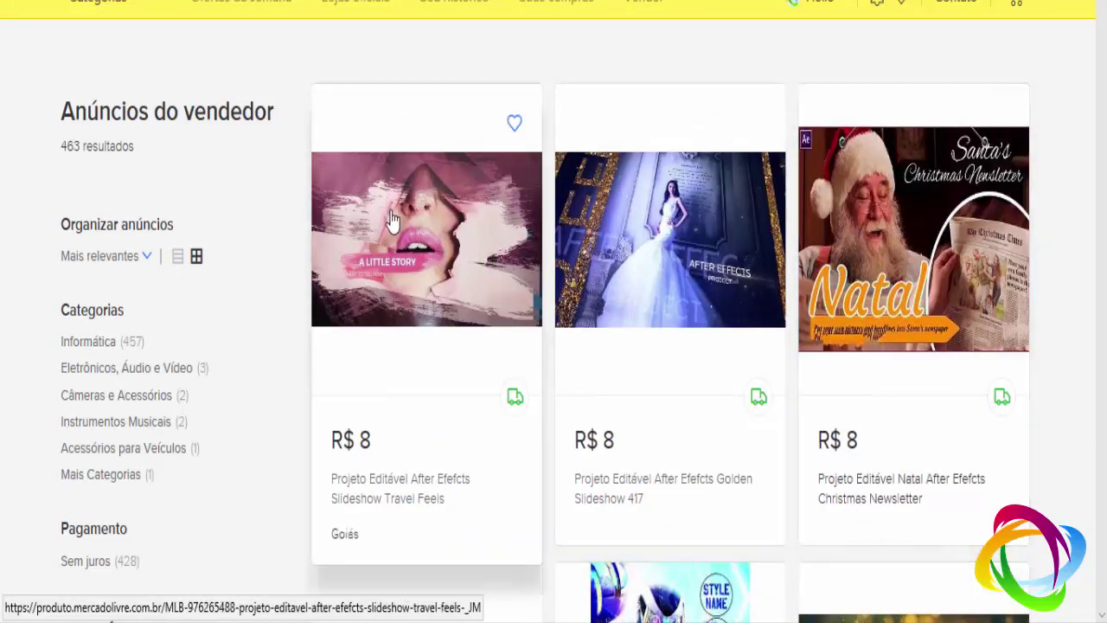
- Scroll down to the pagination bar at the bottom of the seller's 463 listings
scroll(623, 289, "down", 2)
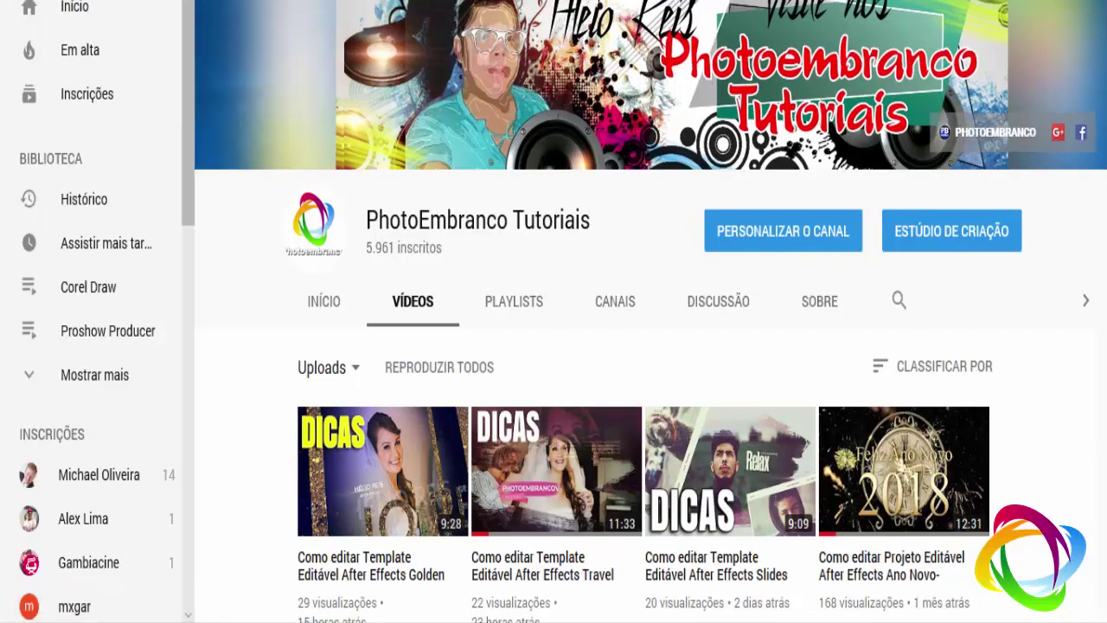
scroll(591, 229, "down", 3)
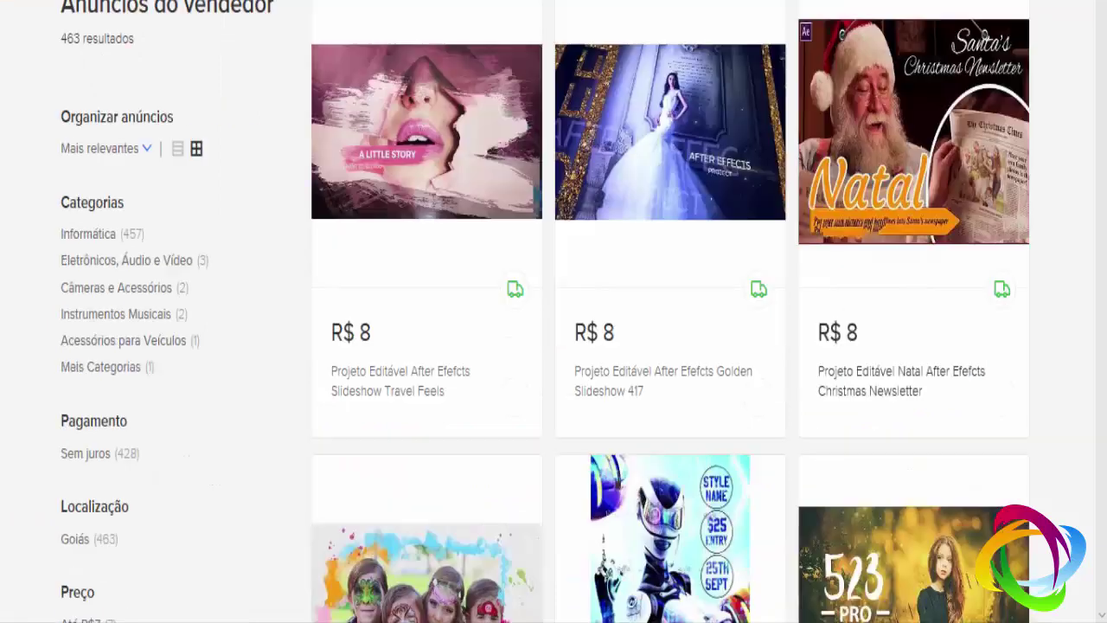
scroll(591, 229, "down", 5)
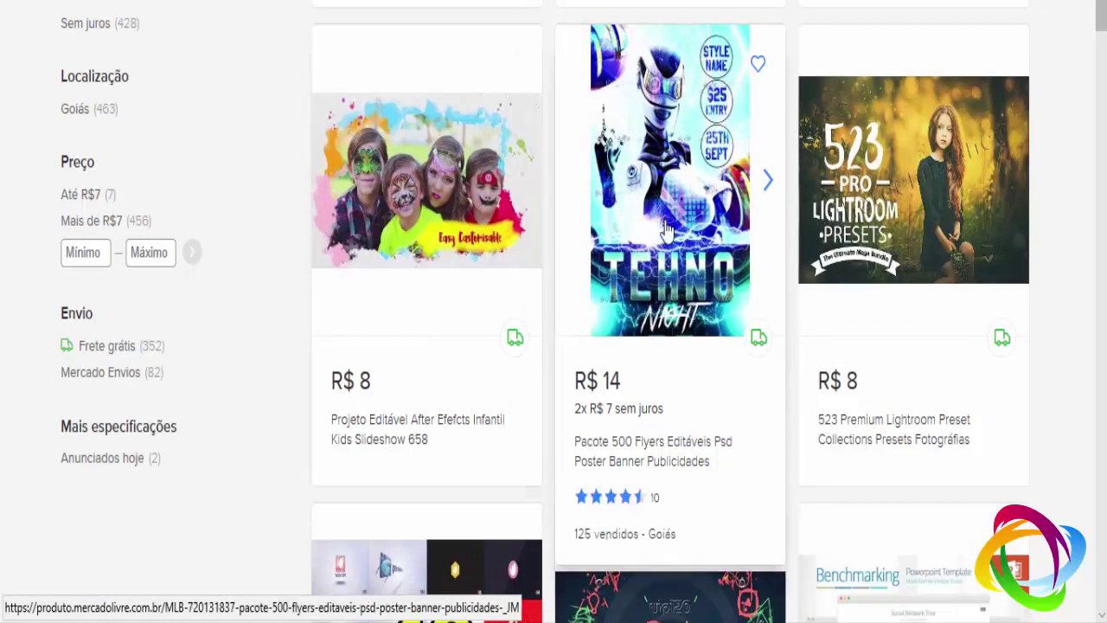
scroll(914, 173, "down", 2)
scroll(915, 173, "down", 2)
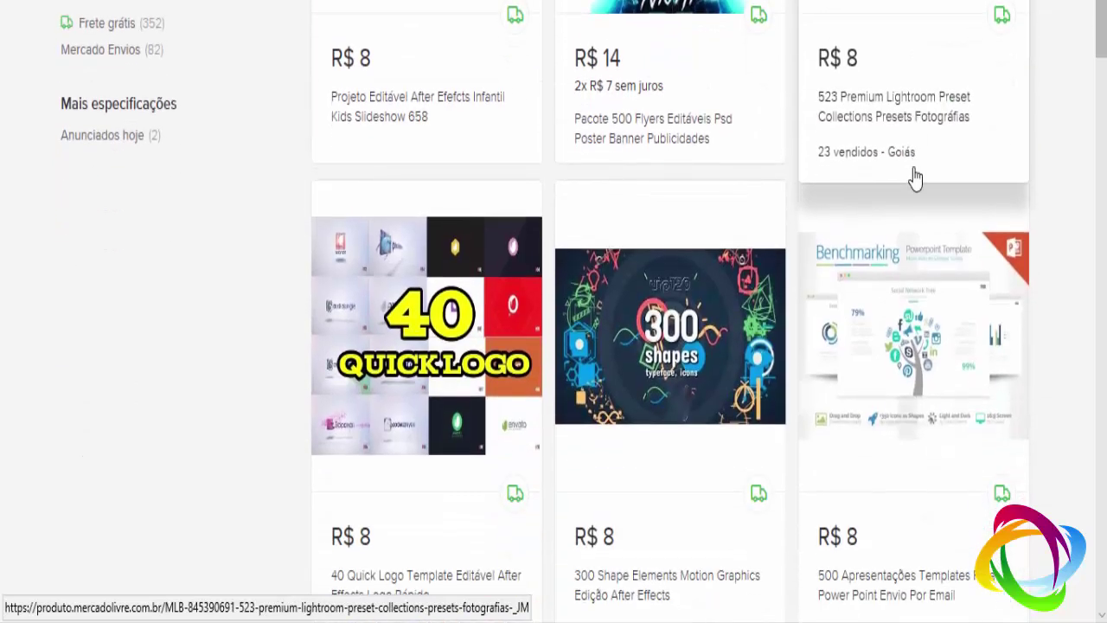
scroll(945, 318, "down", 1)
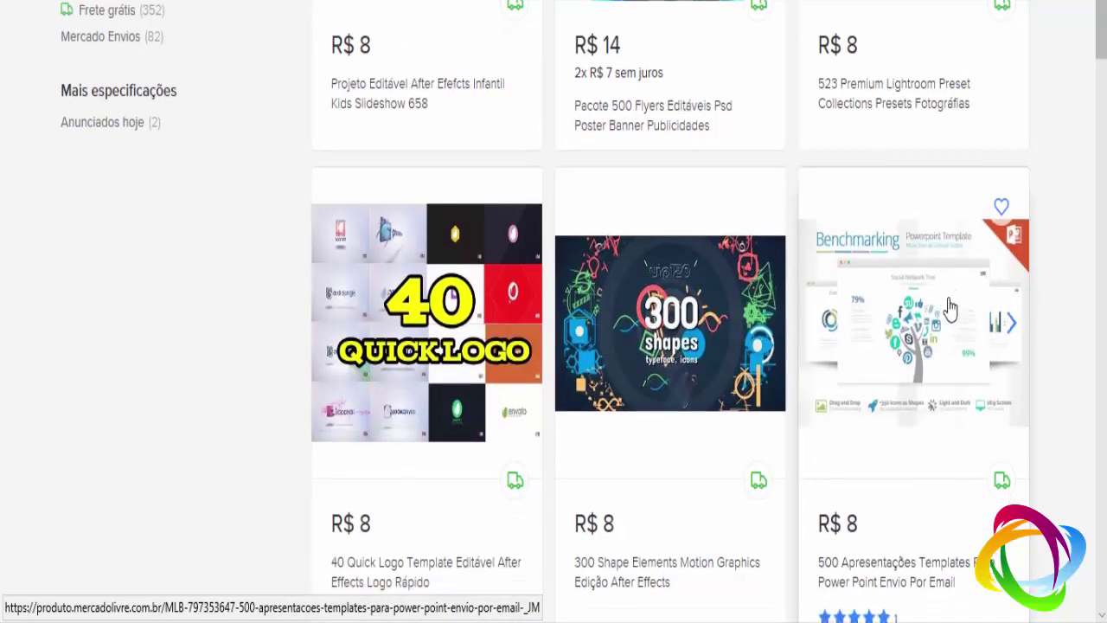
scroll(401, 272, "down", 5)
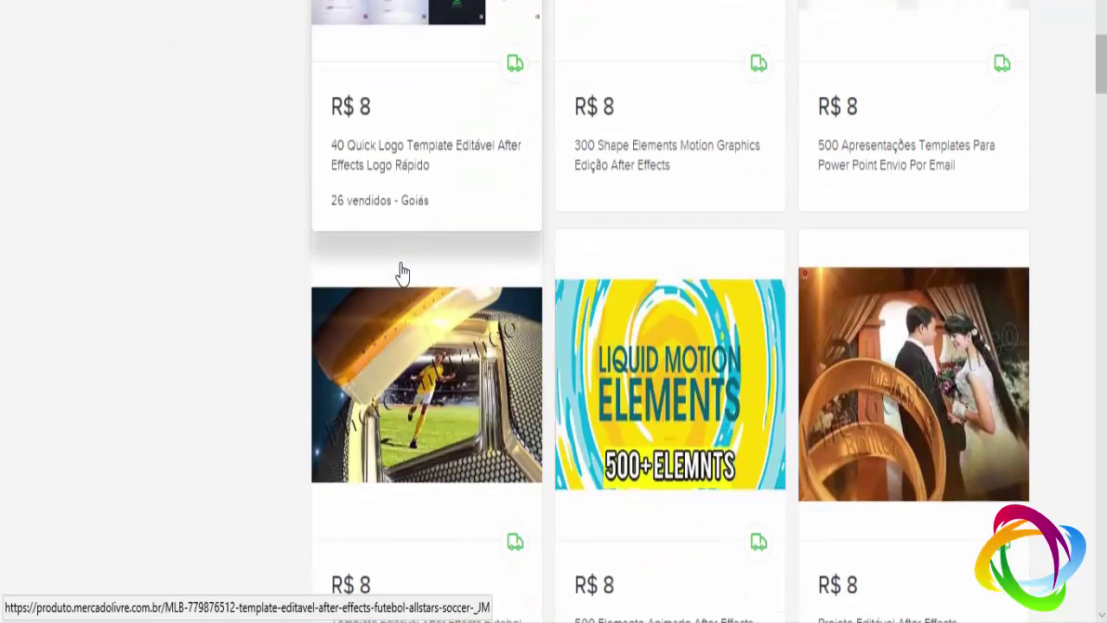
scroll(824, 282, "down", 4)
scroll(825, 281, "down", 2)
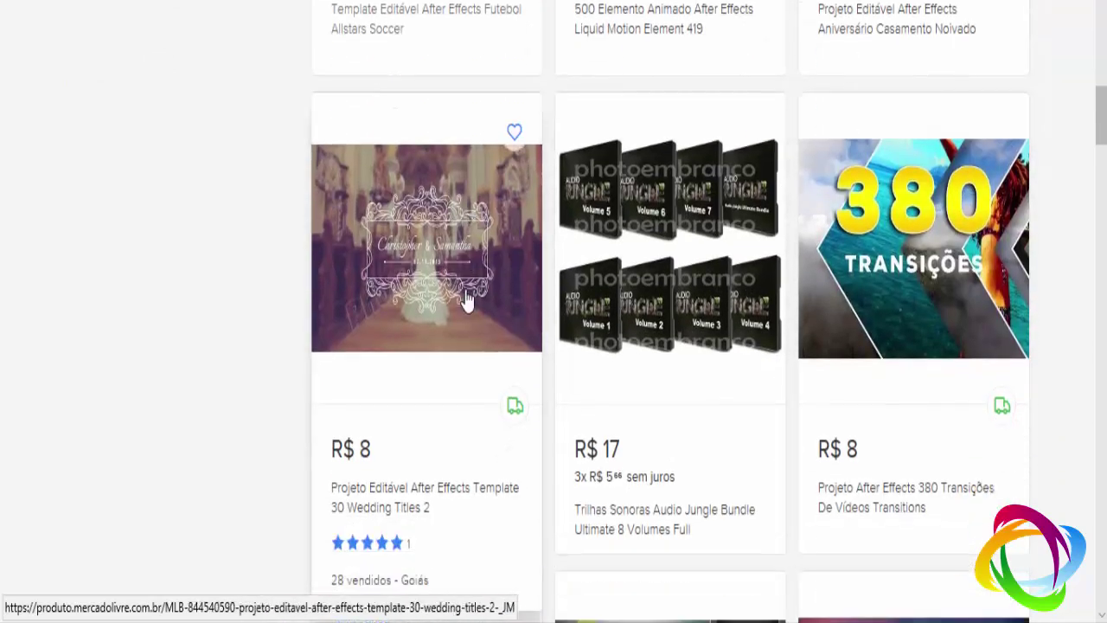
scroll(442, 289, "down", 3)
scroll(593, 259, "down", 1)
scroll(597, 259, "down", 5)
scroll(595, 258, "down", 1)
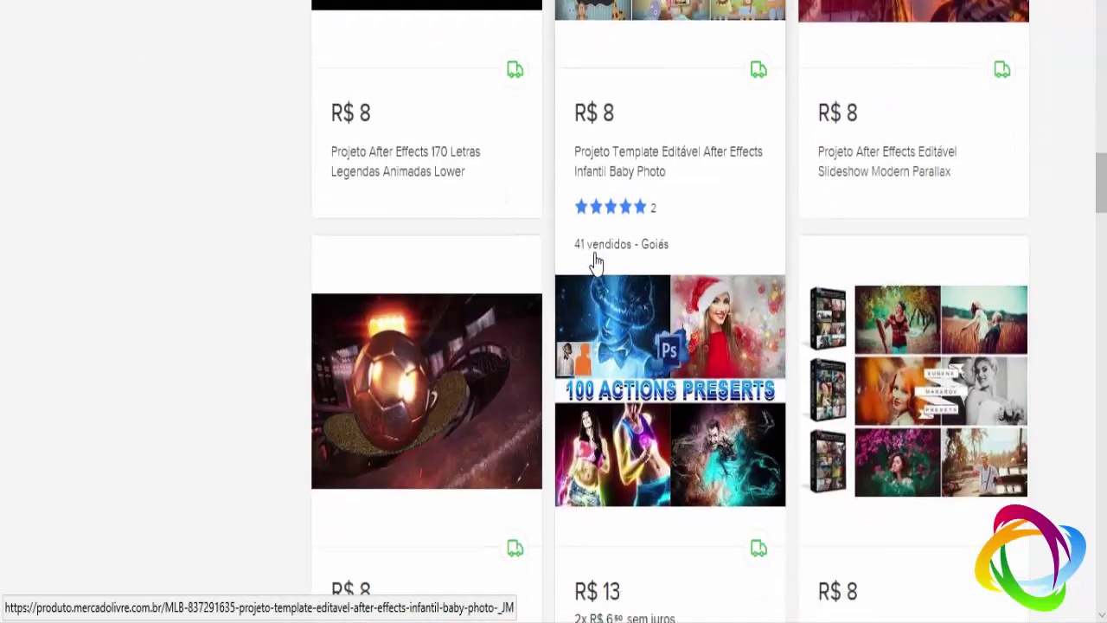
scroll(594, 259, "down", 3)
scroll(593, 264, "down", 3)
scroll(588, 261, "down", 3)
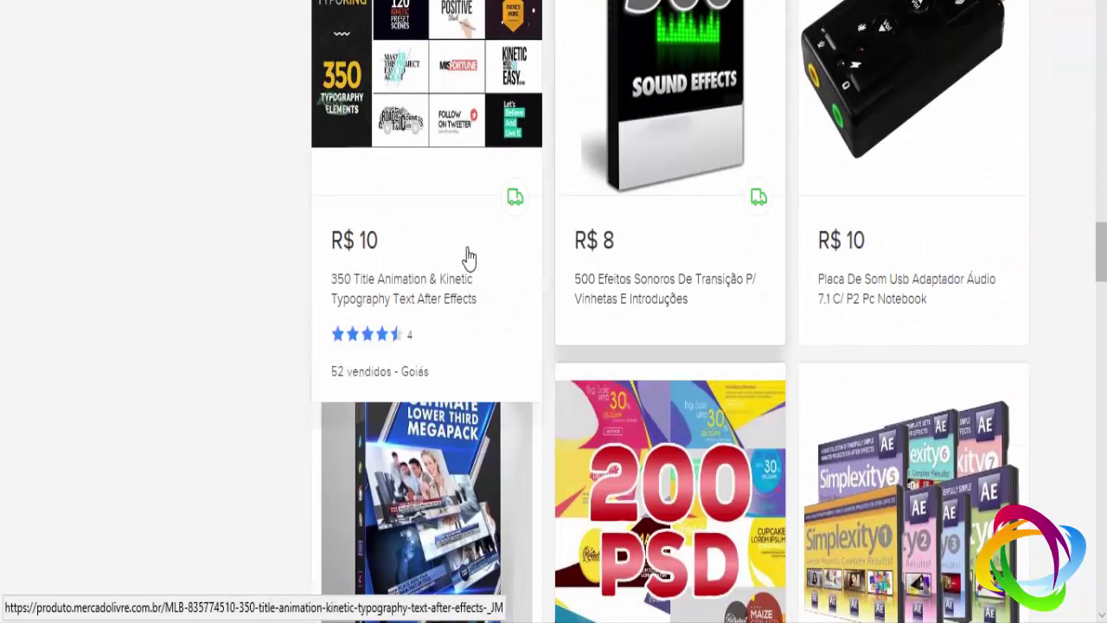
scroll(465, 257, "up", 3)
scroll(477, 252, "up", 3)
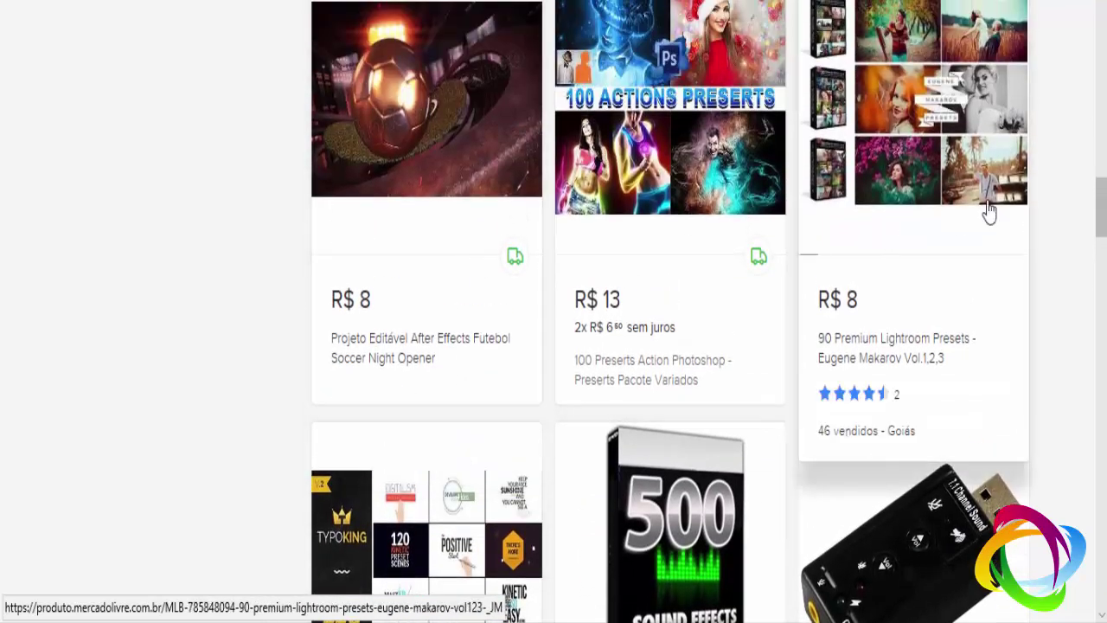
scroll(811, 242, "down", 3)
scroll(596, 254, "down", 3)
scroll(364, 247, "down", 2)
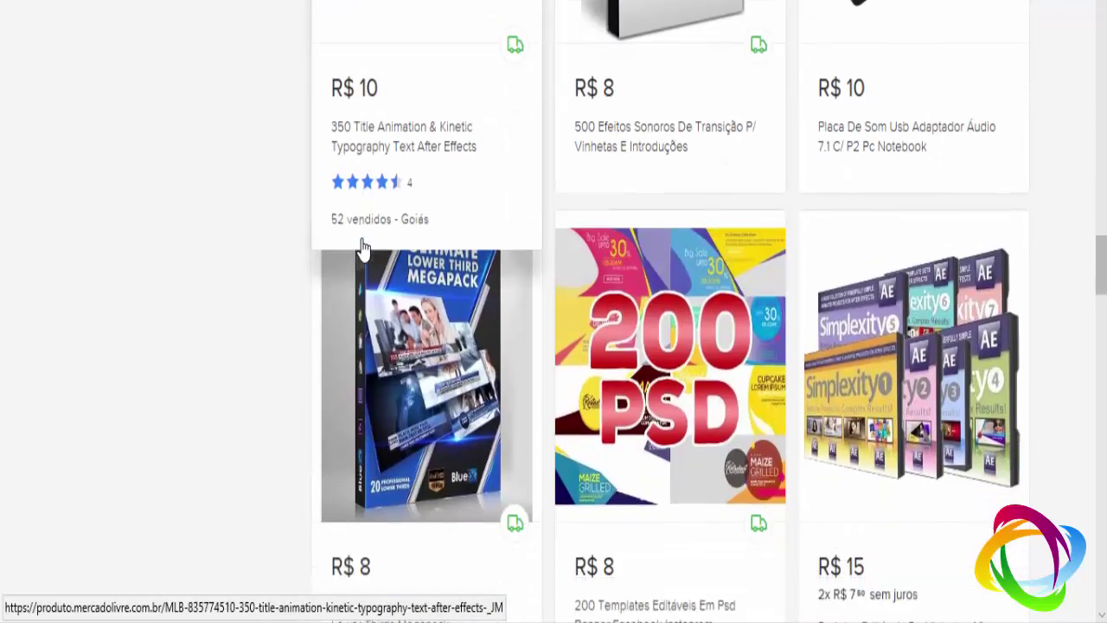
scroll(366, 247, "down", 2)
scroll(608, 212, "up", 2)
scroll(701, 173, "up", 1)
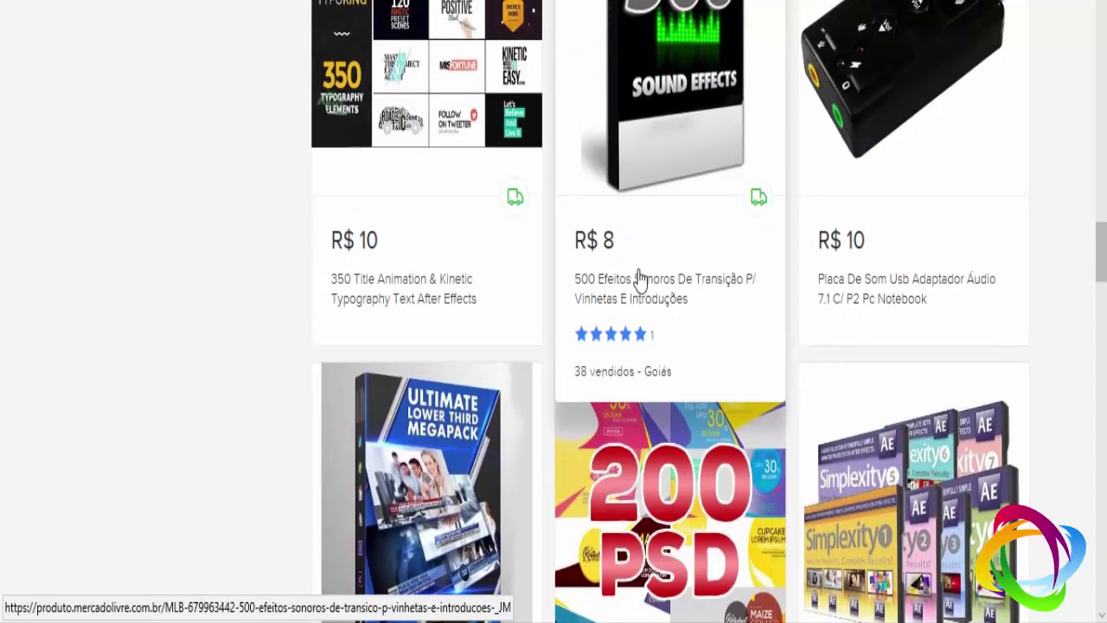
scroll(639, 279, "up", 2)
scroll(639, 279, "up", 7)
scroll(655, 254, "up", 10)
scroll(663, 228, "up", 4)
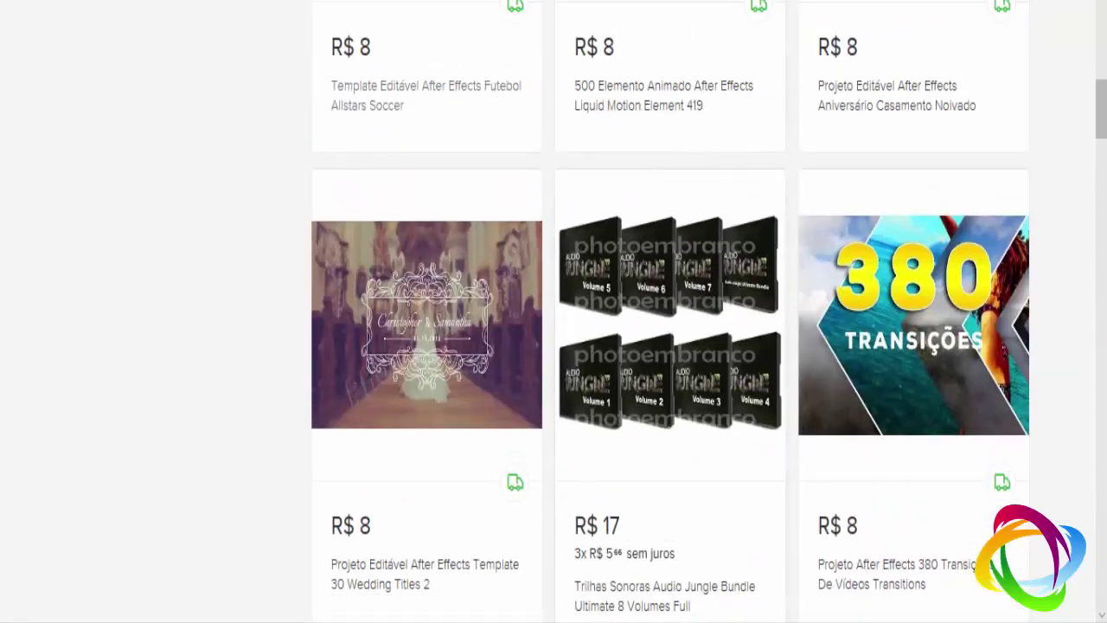
scroll(662, 227, "up", 5)
scroll(502, 239, "down", 9)
scroll(502, 239, "down", 10)
scroll(536, 334, "down", 3)
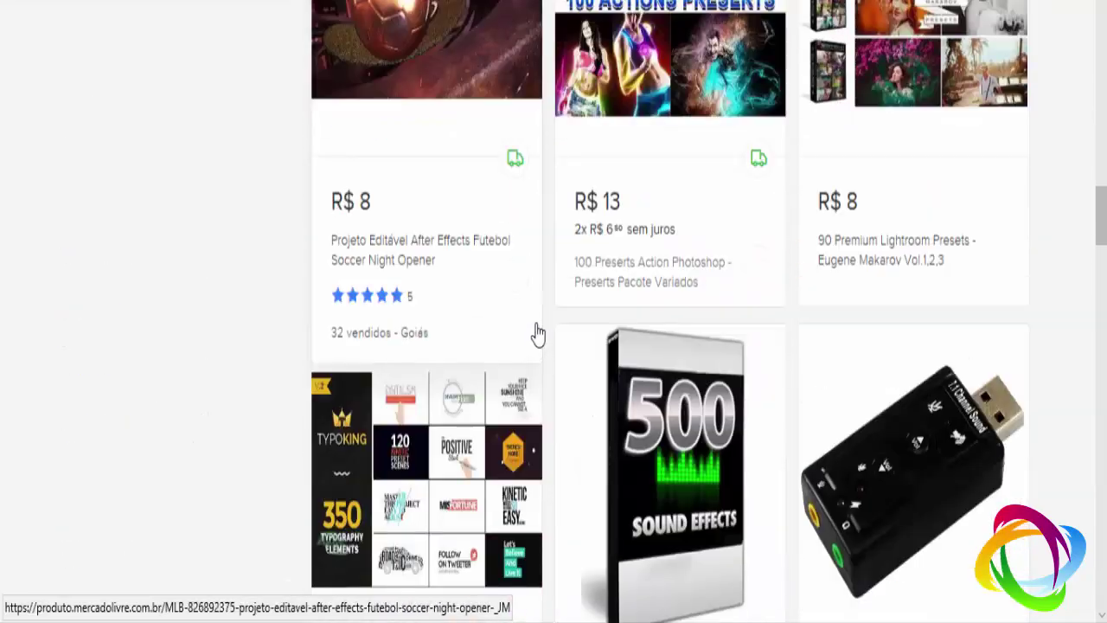
scroll(530, 490, "down", 11)
scroll(530, 490, "down", 5)
scroll(549, 430, "down", 5)
scroll(549, 431, "down", 5)
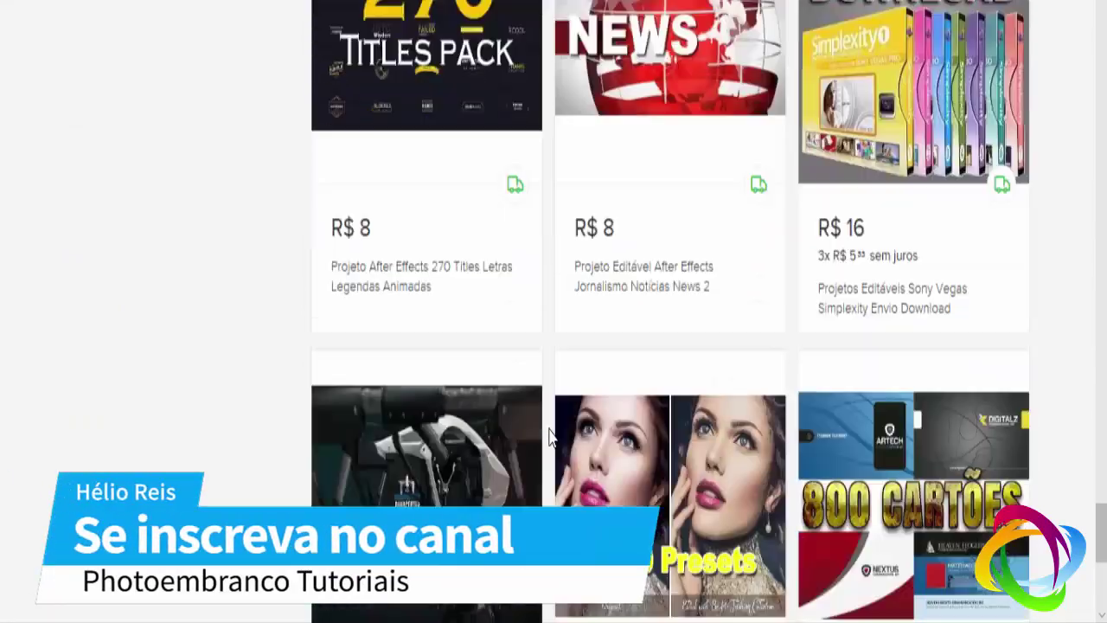
scroll(552, 425, "down", 5)
- Go to page 2 of the seller's listings and scroll through it
left_click(592, 385)
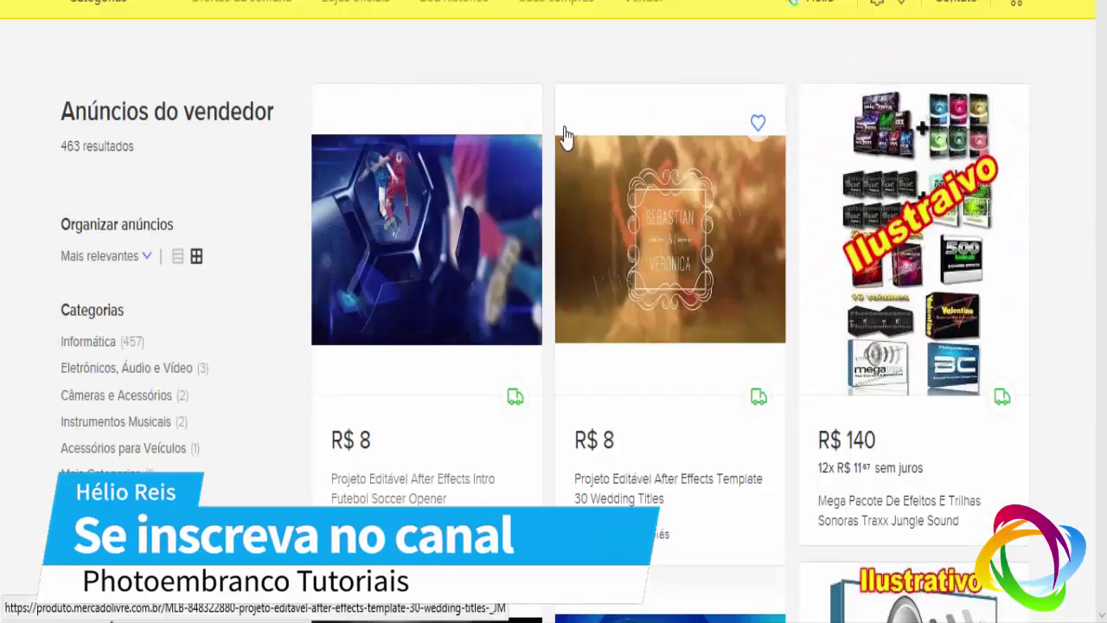
scroll(563, 160, "down", 3)
scroll(563, 160, "down", 3)
scroll(635, 321, "down", 1)
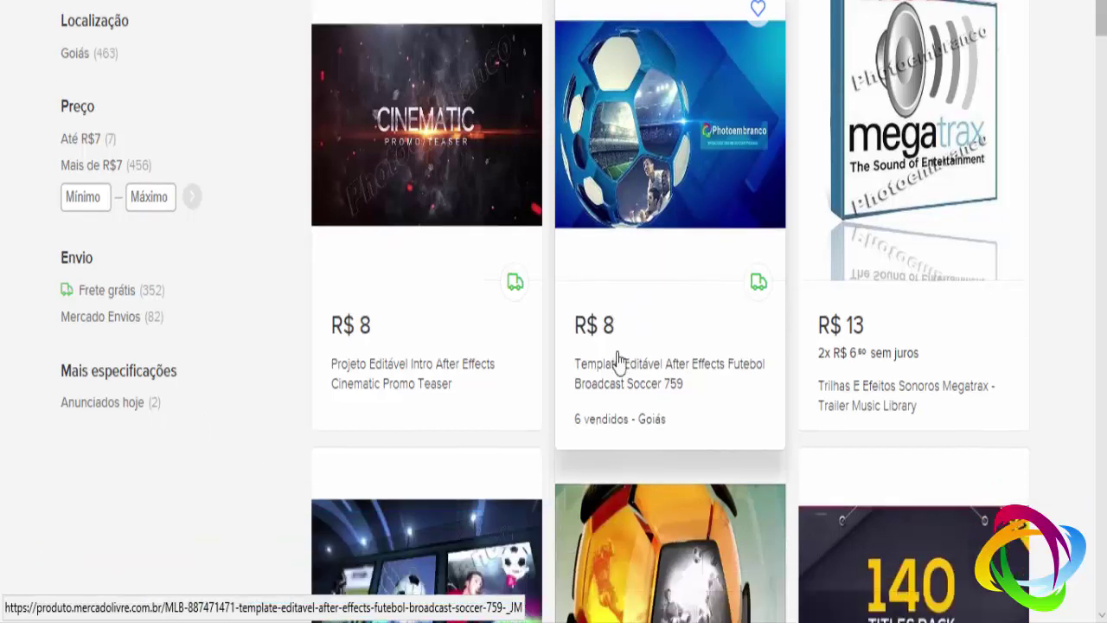
scroll(541, 431, "down", 3)
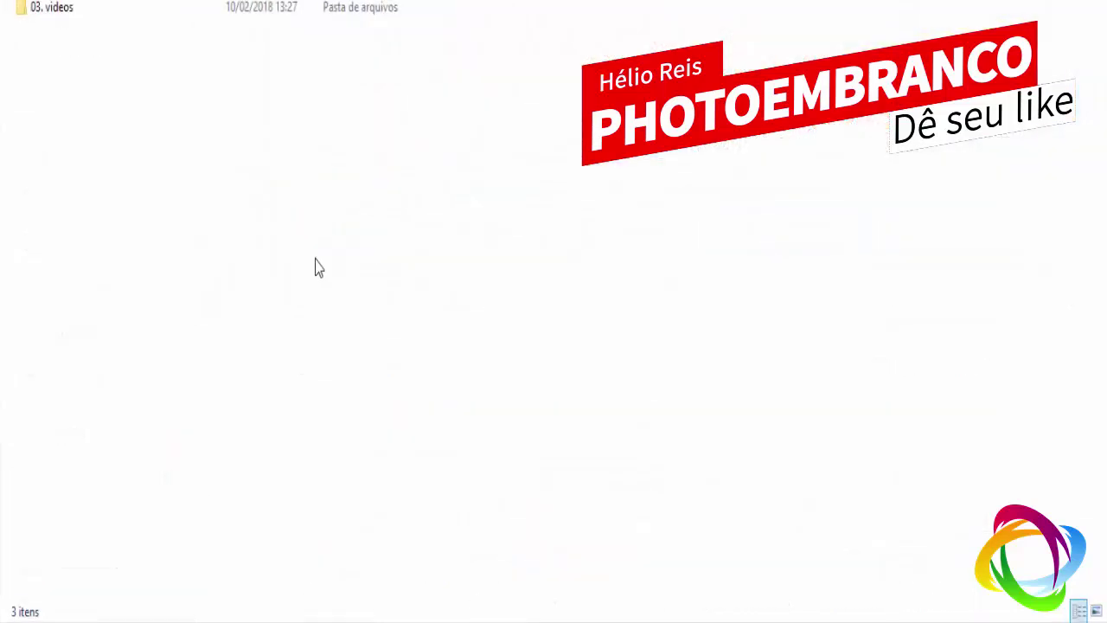
- Refresh the folder view, then open the '01. Project file' folder
right_click(251, 144)
left_click(330, 230)
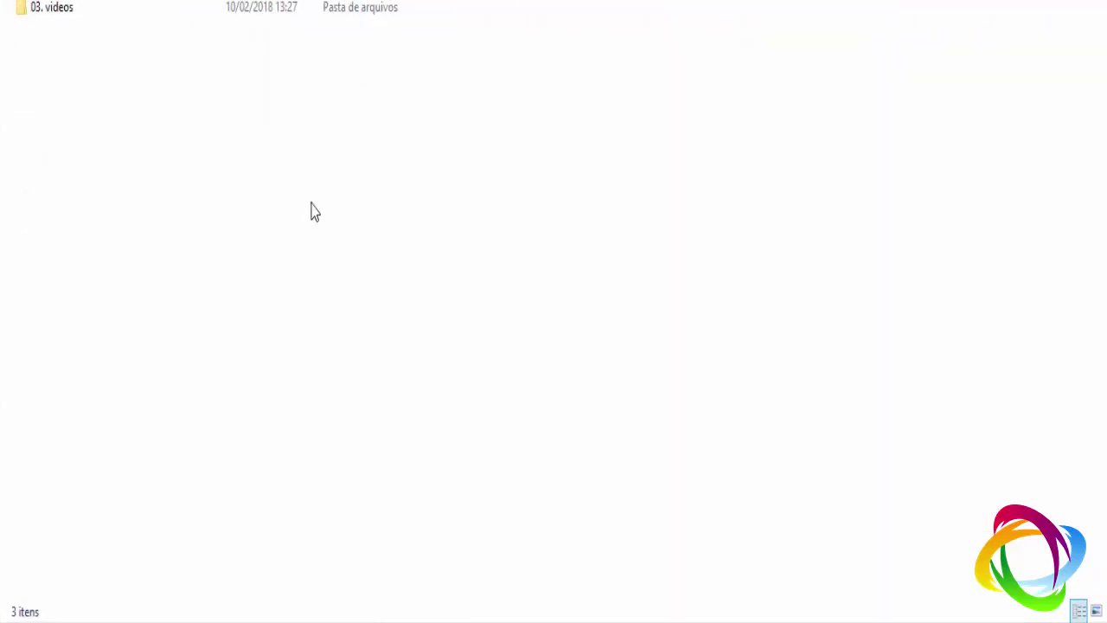
right_click(106, 185)
left_click(34, 269)
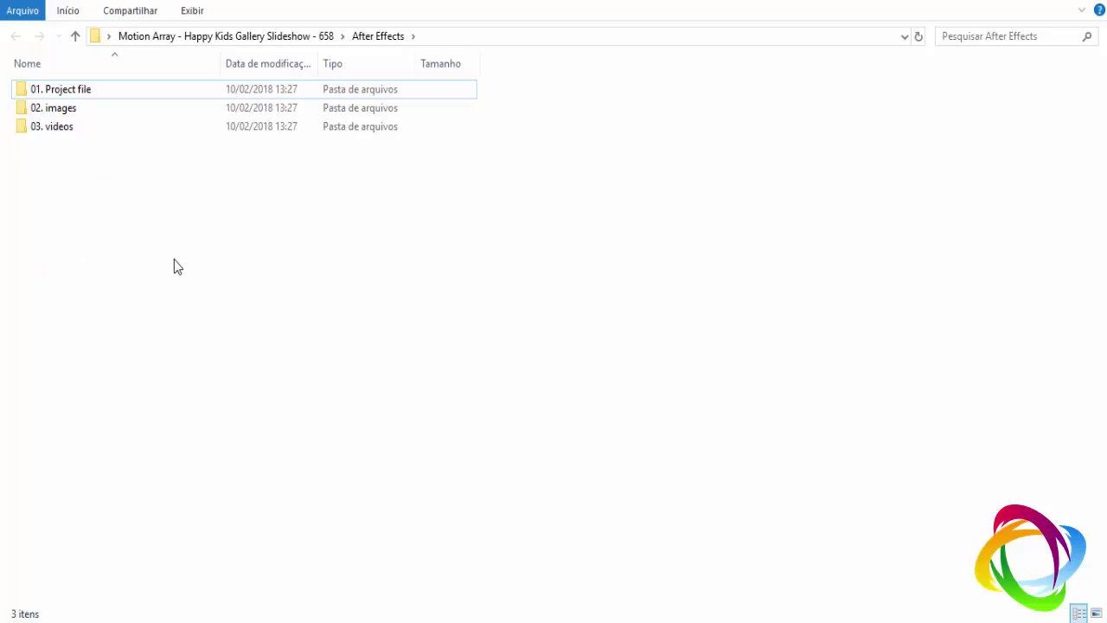
left_click(69, 91)
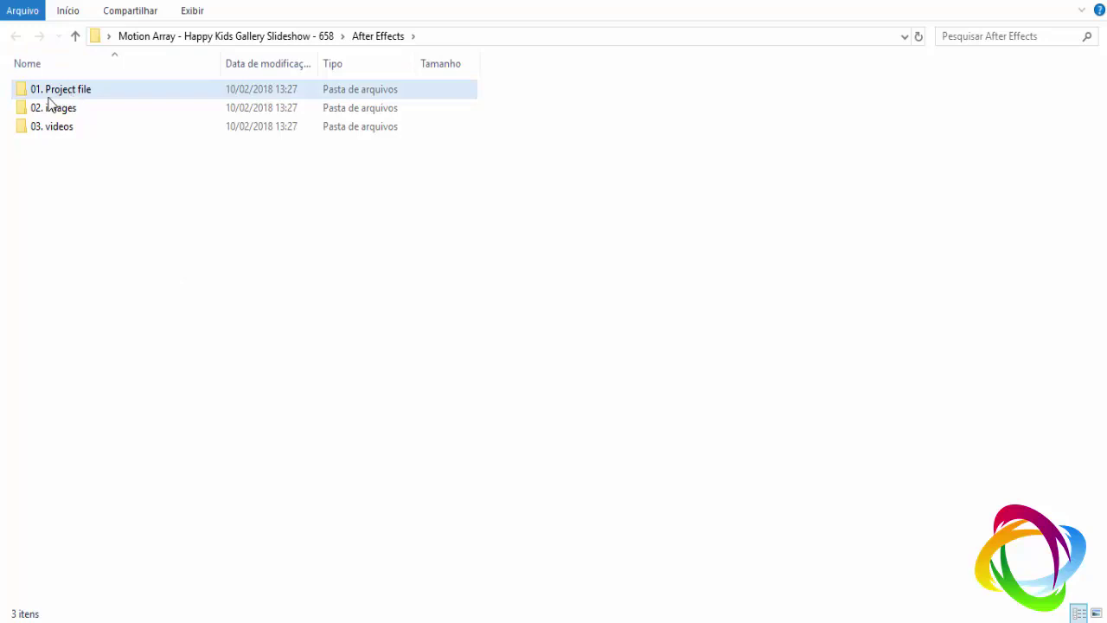
double_click(61, 95)
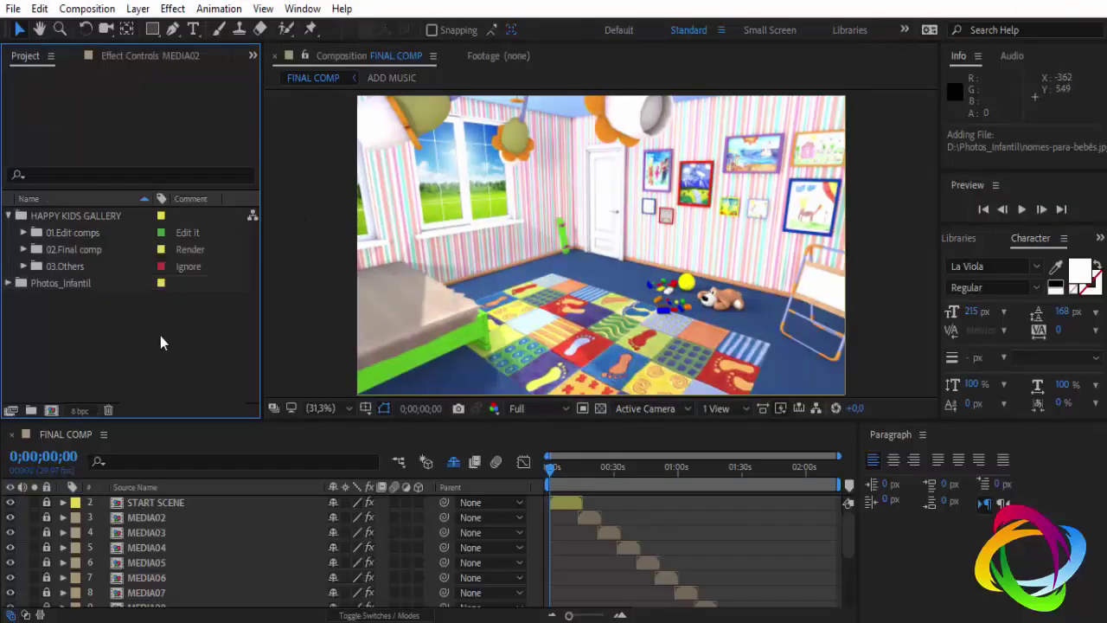
left_click(50, 292)
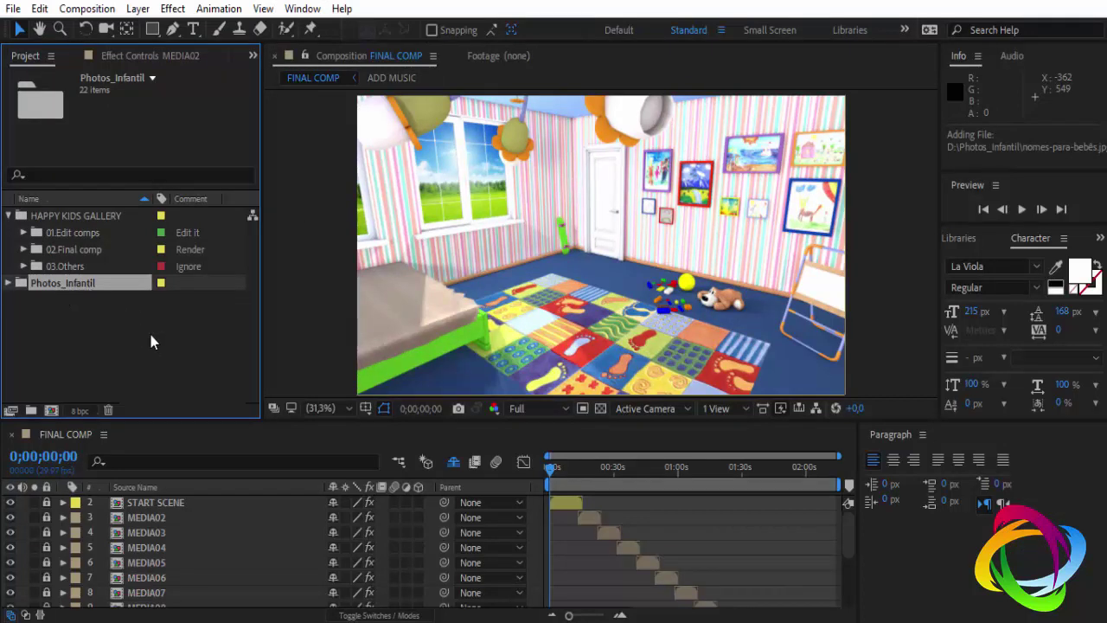
left_click(83, 301)
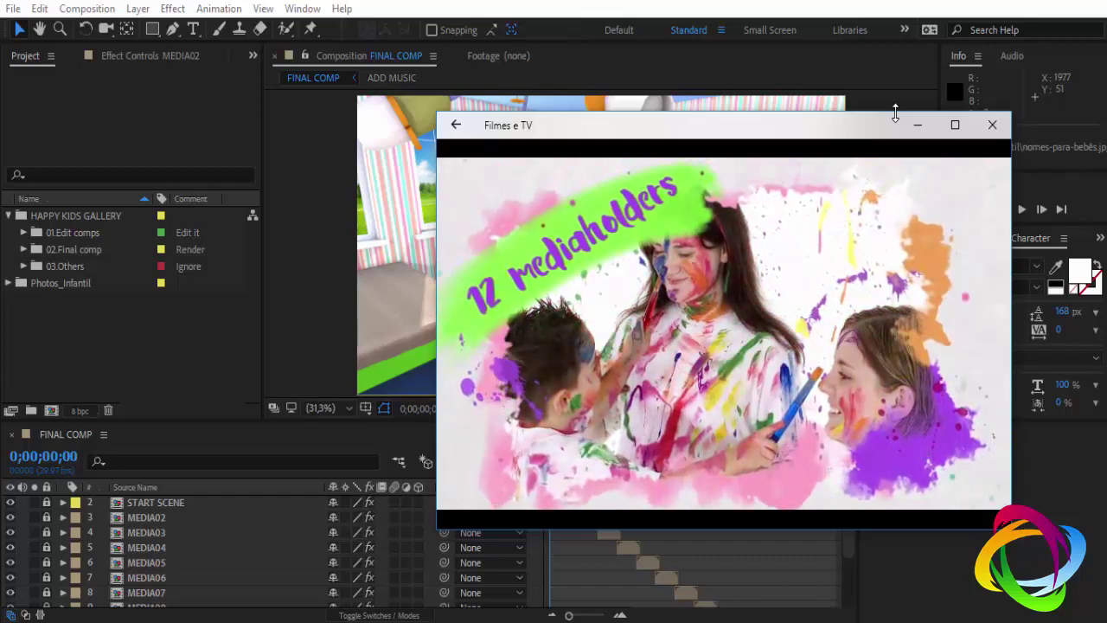
- Pause the template preview at 00:59 and bring After Effects back to the front
mouse_move(852, 173)
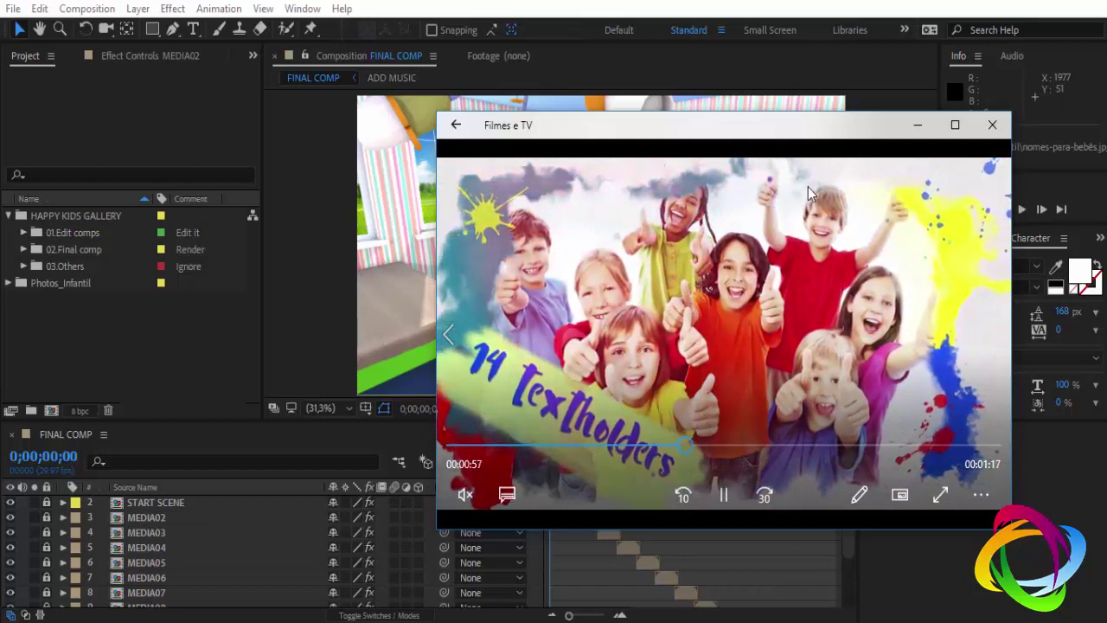
left_click(724, 494)
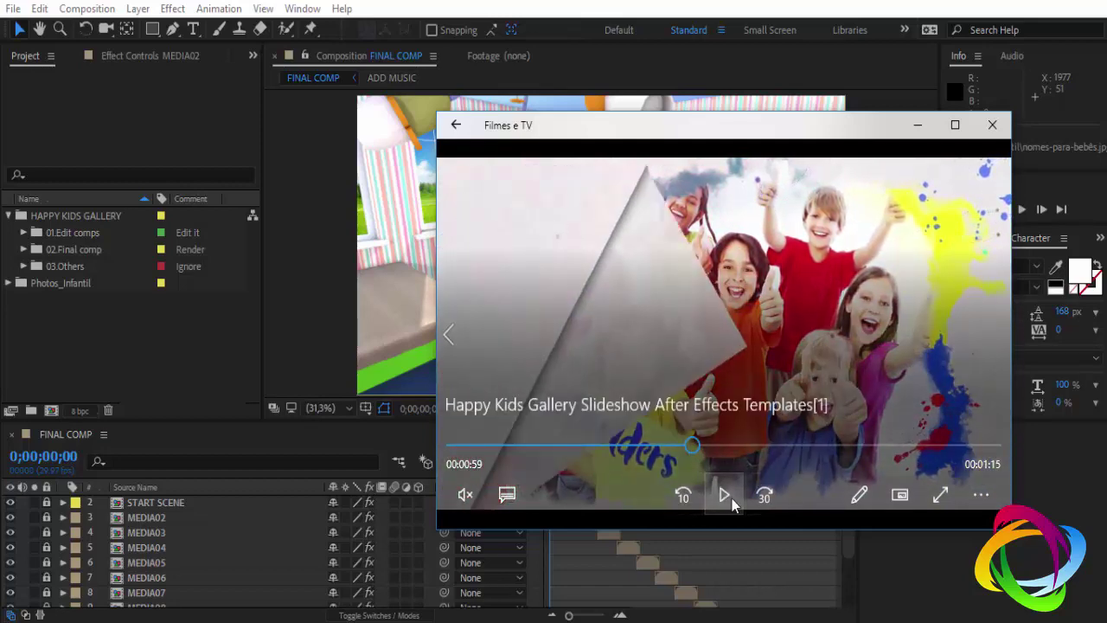
left_click(90, 368)
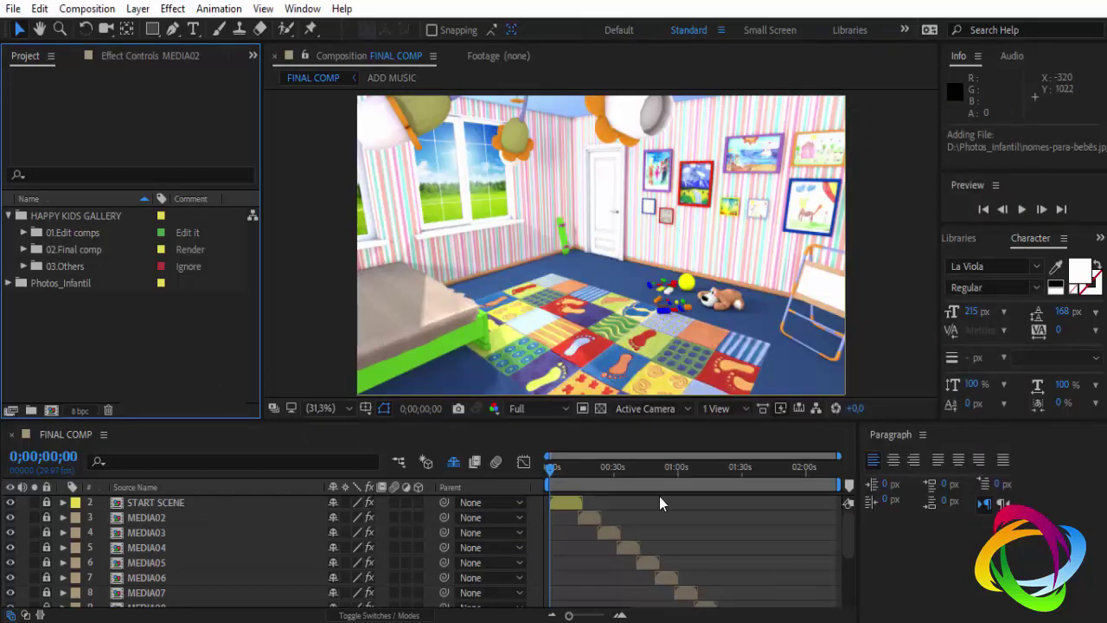
- Close the Paragraph panel and expand the 01.Edit comps folder
left_click(922, 435)
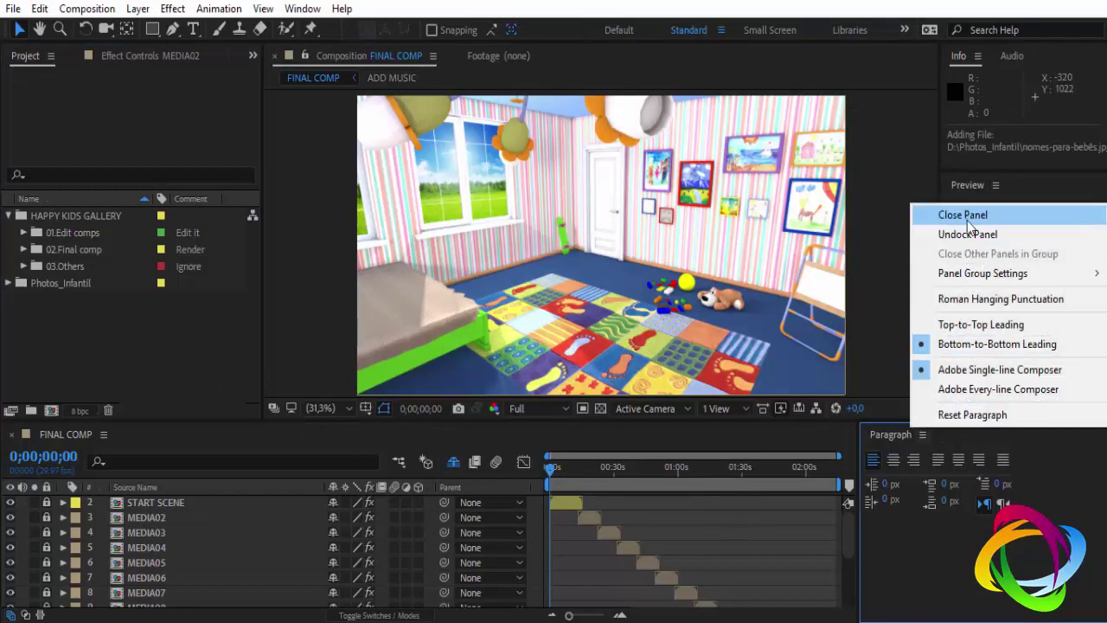
left_click(943, 216)
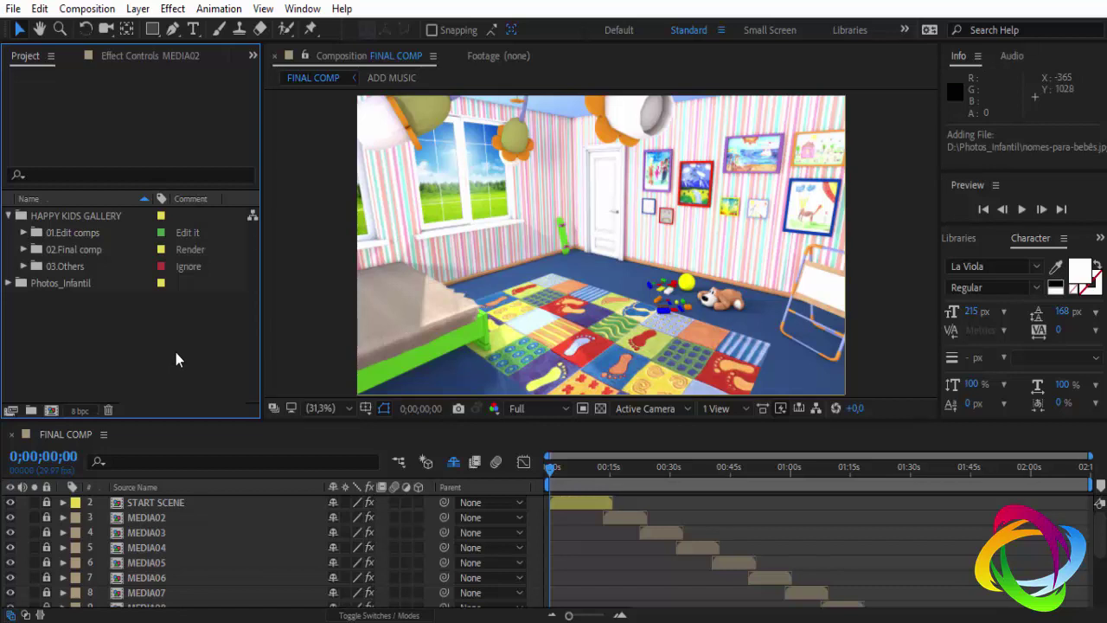
left_click(66, 234)
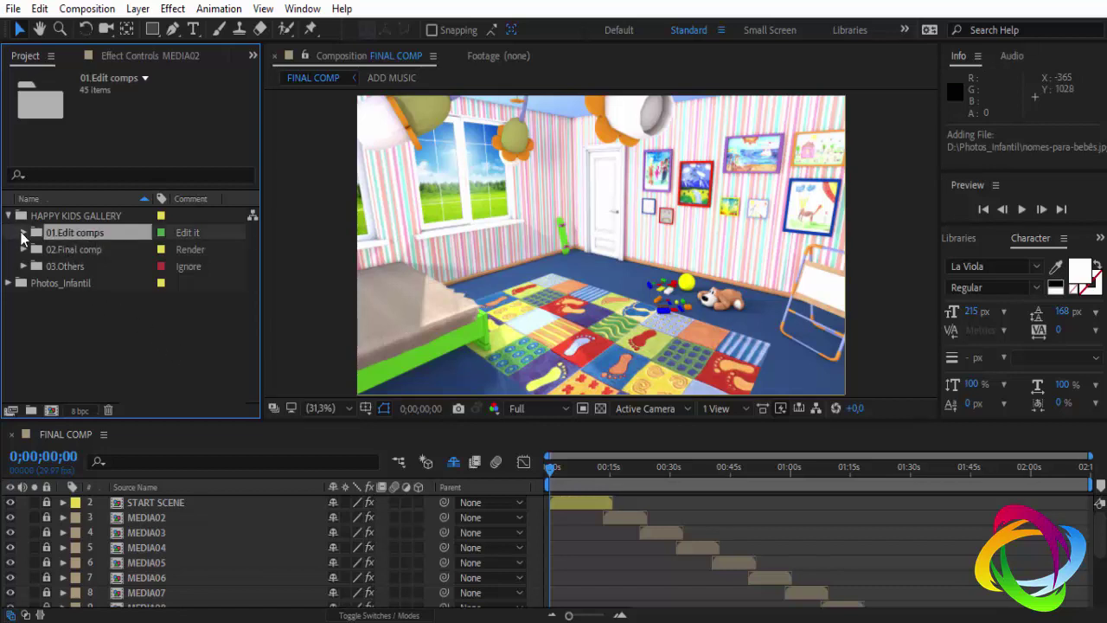
left_click(23, 233)
- Expand the COLOR folder, select FINAL TITLE and PRIMARY TITLE, and jump to 0;00;08;03
left_click(84, 250)
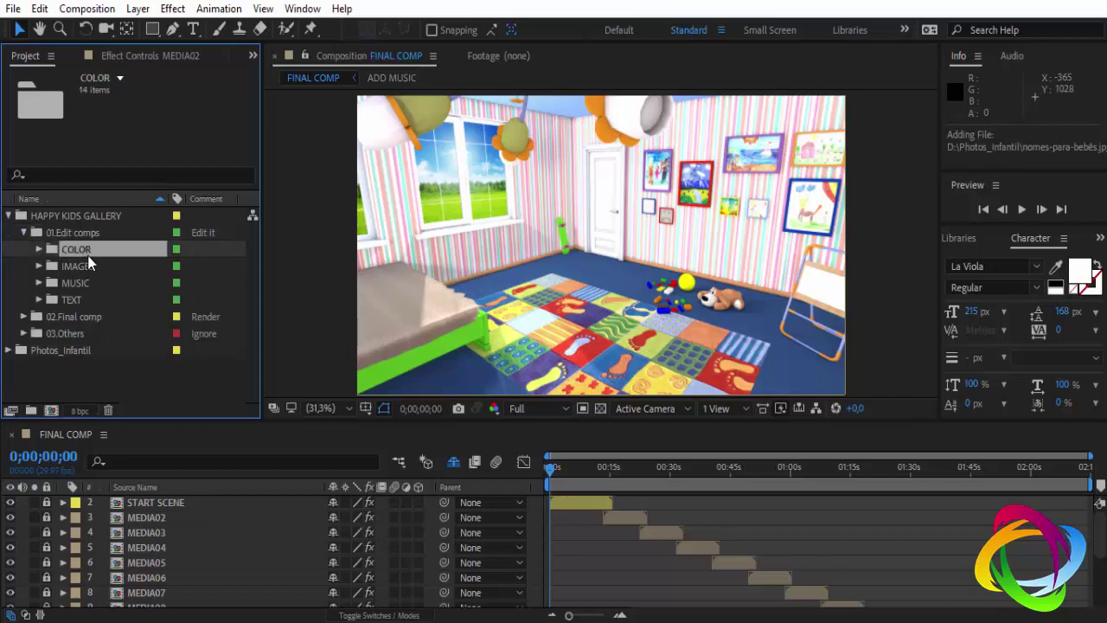
key("Return")
left_click(42, 249)
left_click(118, 234)
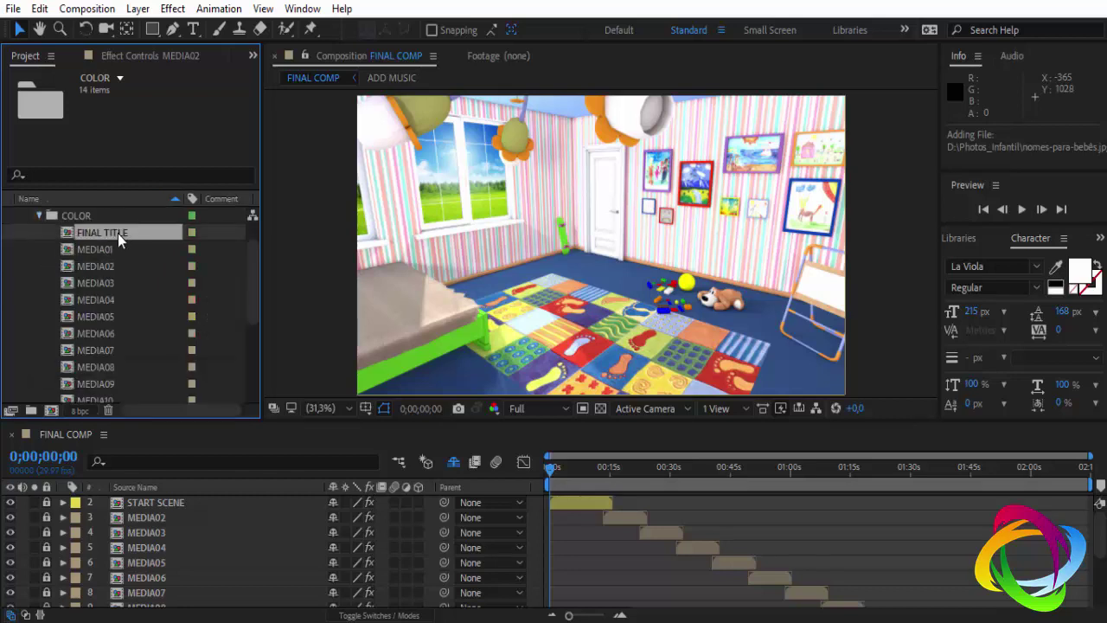
scroll(122, 259, "down", 3)
scroll(121, 274, "down", 2)
left_click(125, 283)
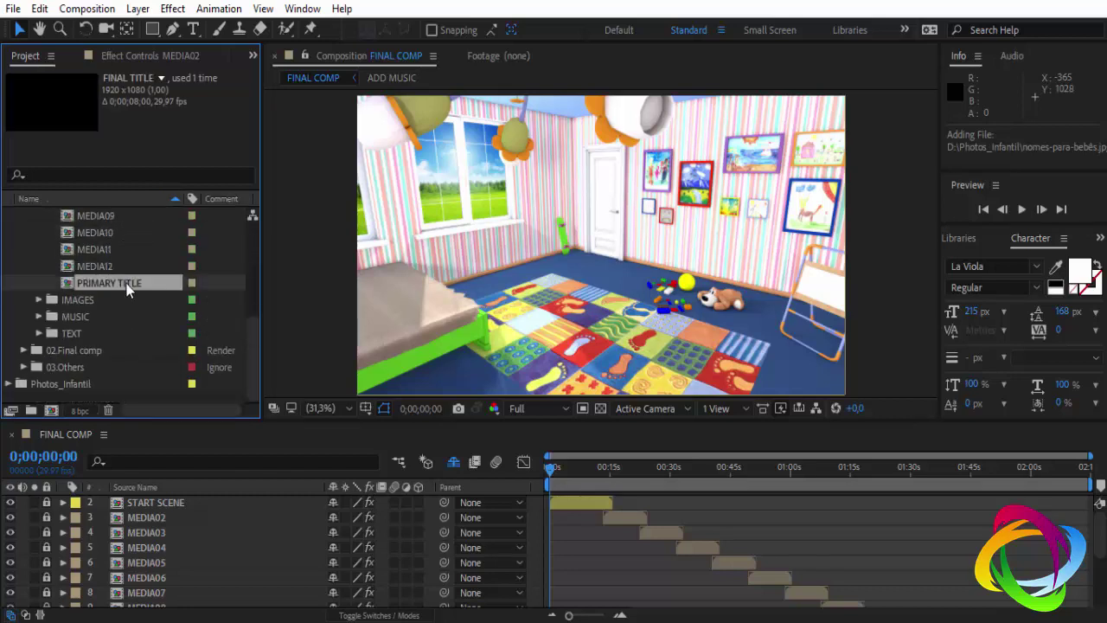
scroll(129, 284, "up", 5)
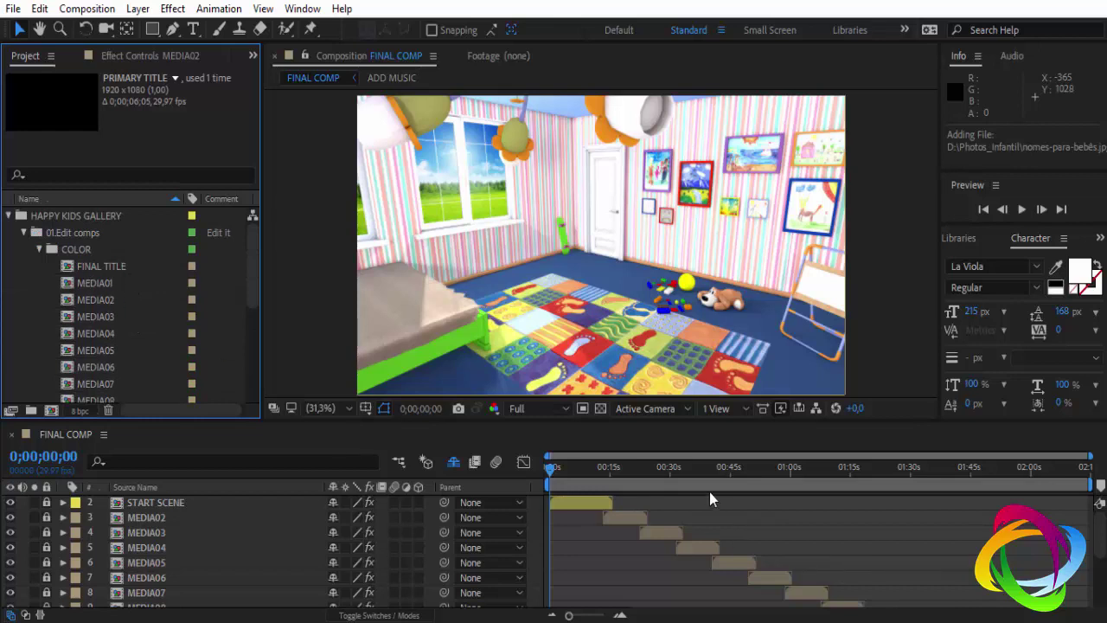
left_click(582, 478)
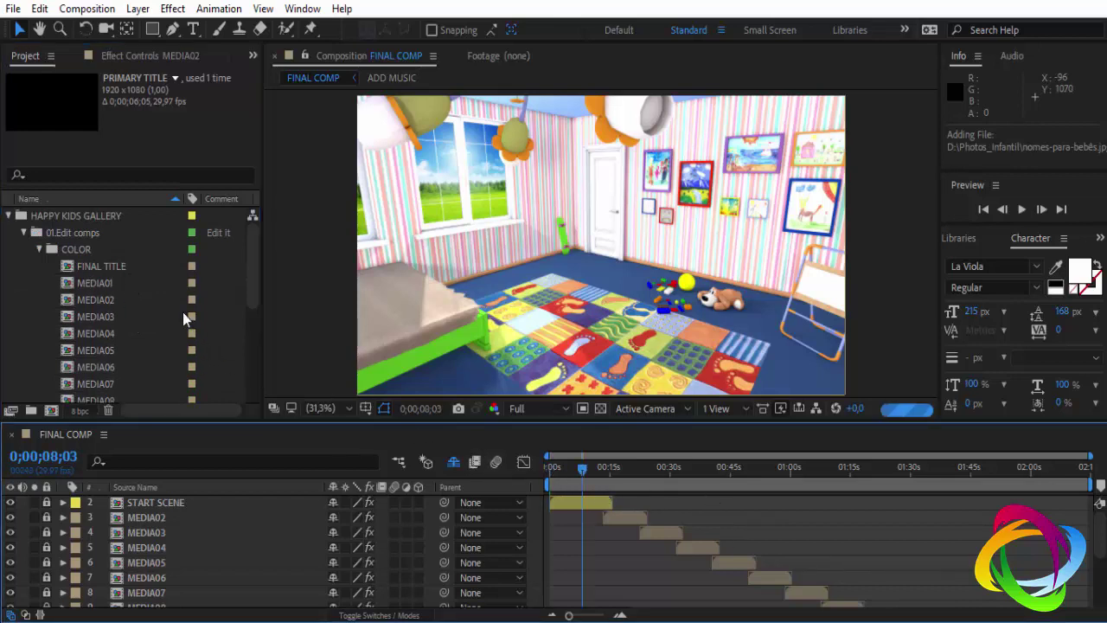
- Open FINAL TITLE at 1;13 and inspect the Color Cntrl layer's effect controls
double_click(89, 265)
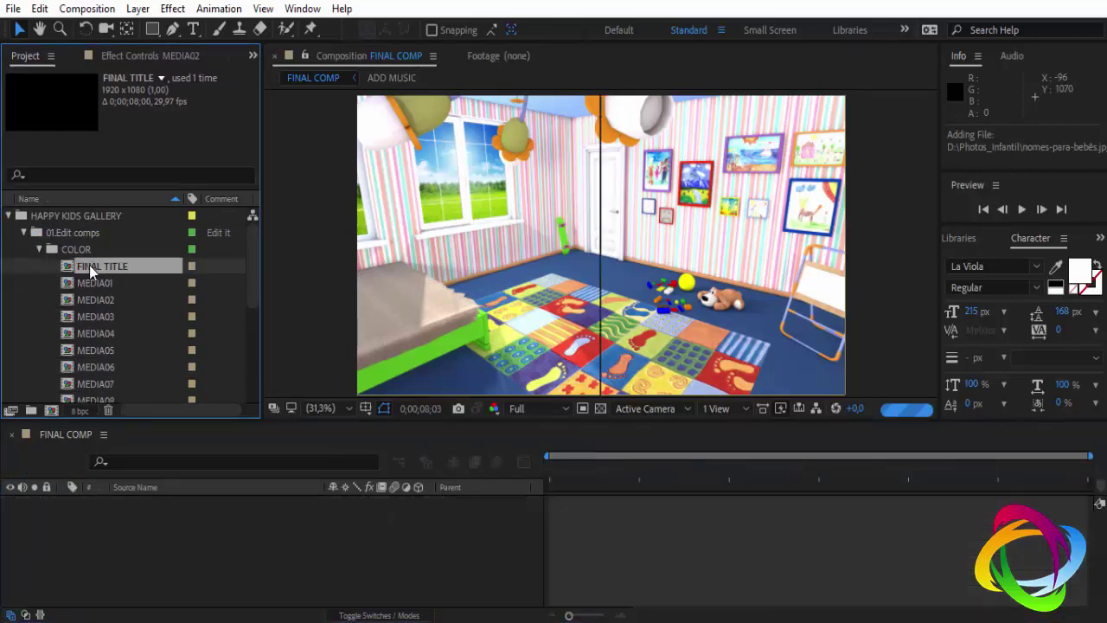
left_click(649, 470)
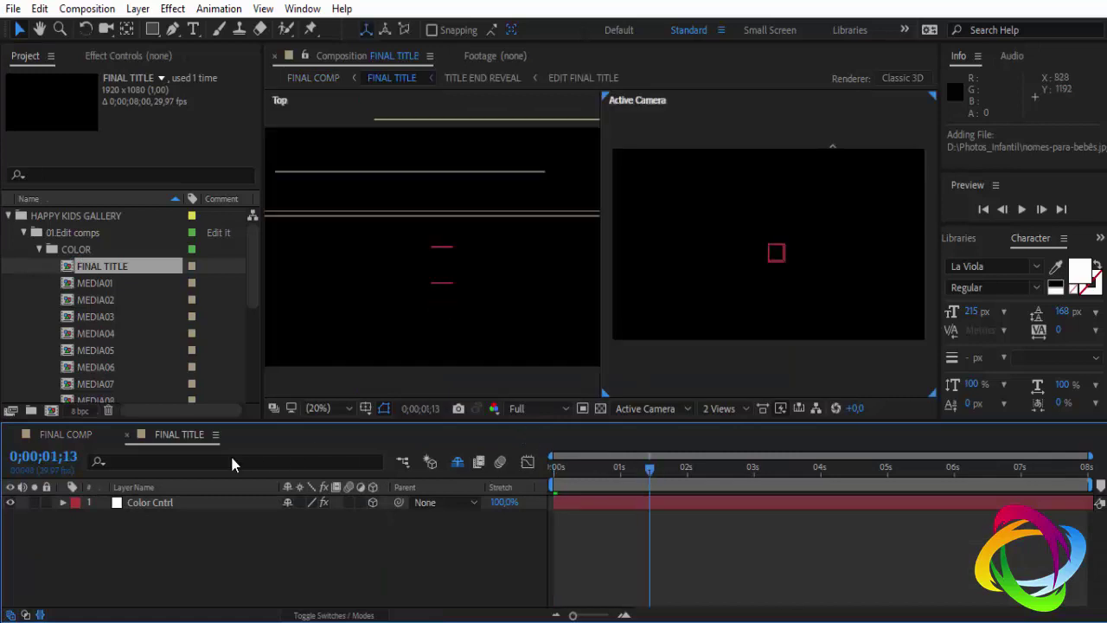
left_click(155, 505)
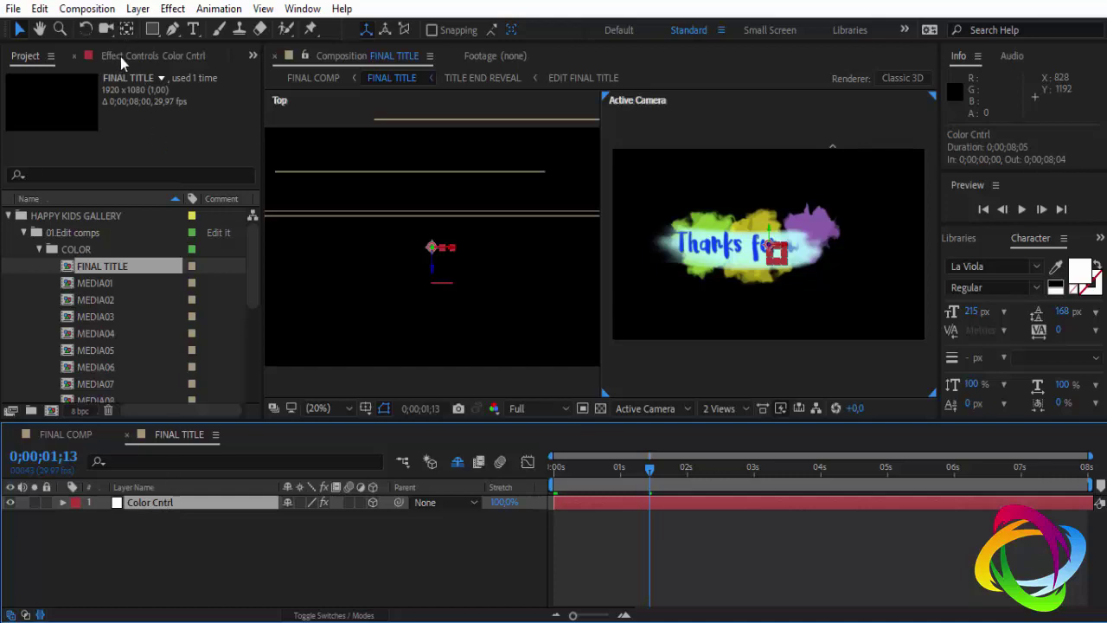
left_click(162, 558)
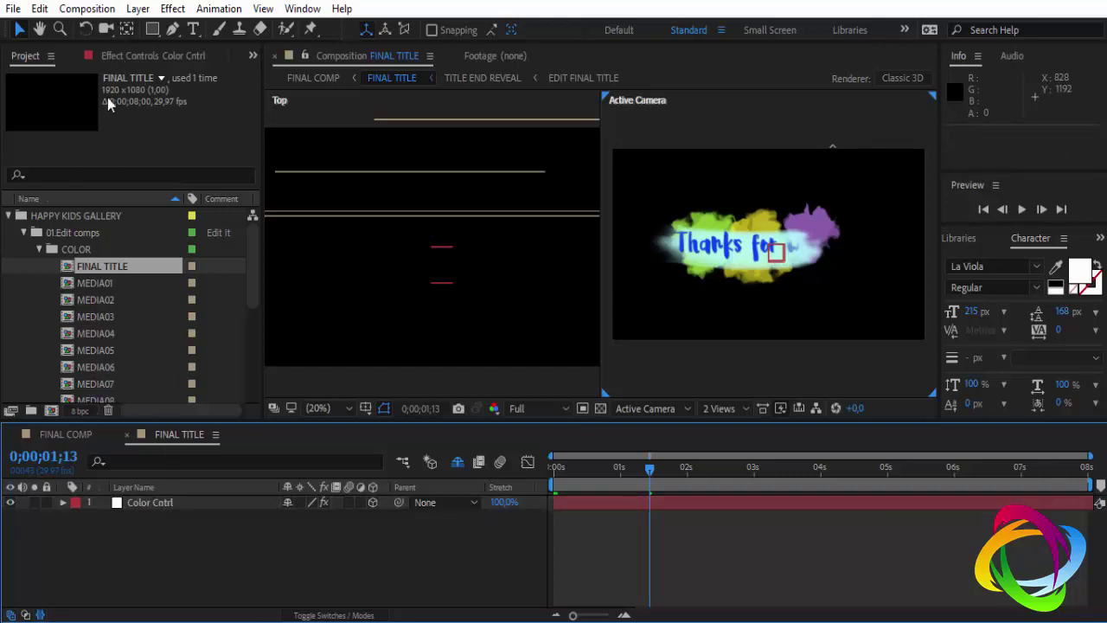
left_click(119, 55)
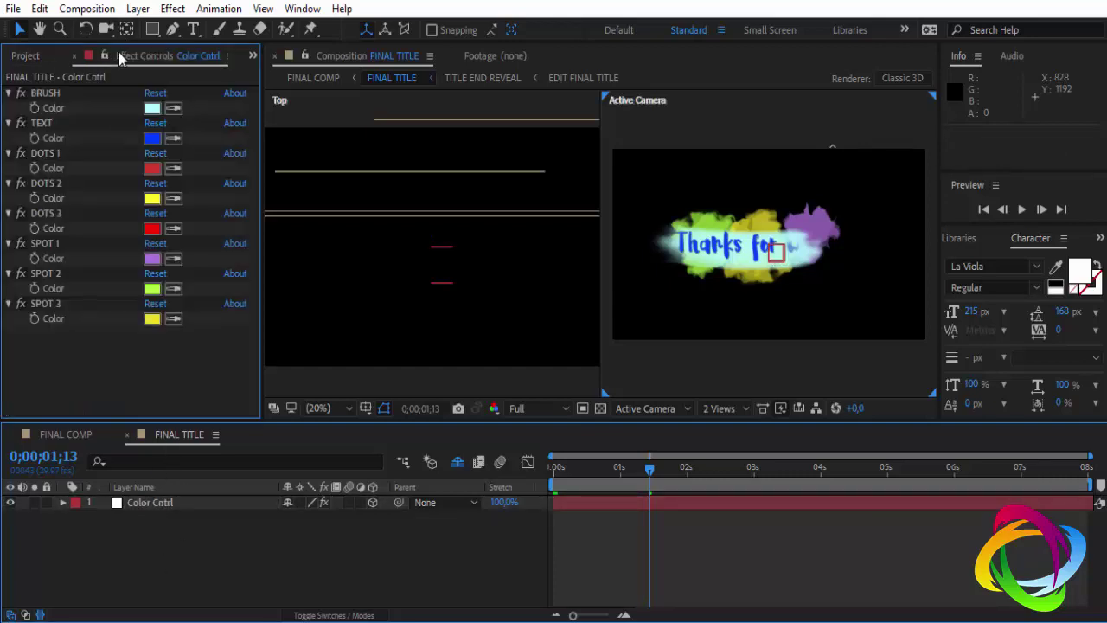
left_click(61, 59)
left_click(173, 502)
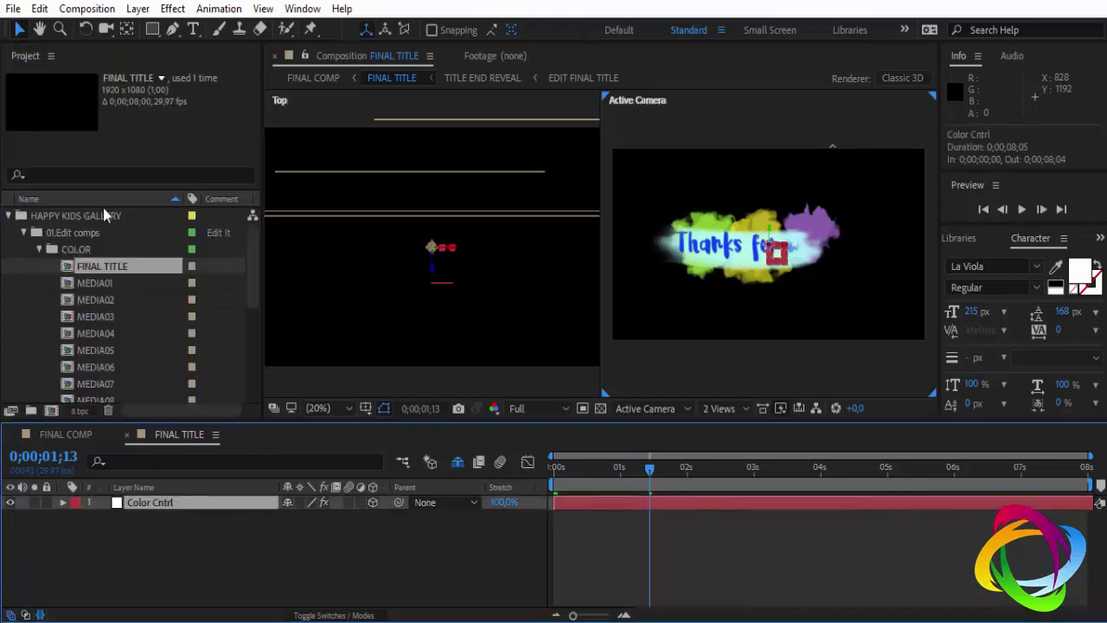
right_click(165, 504)
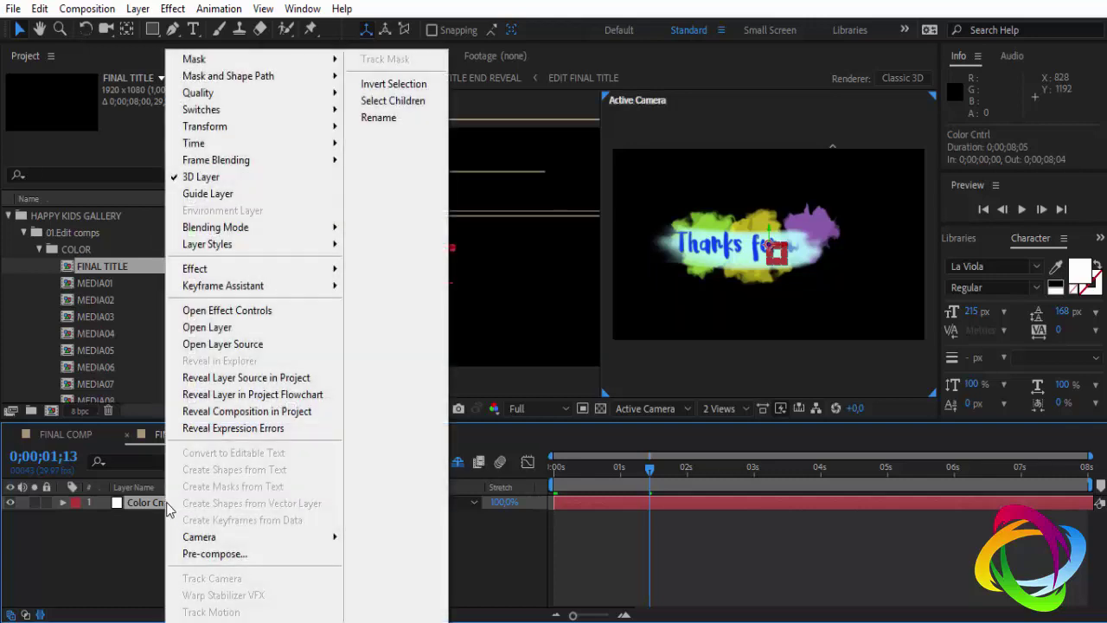
left_click(195, 315)
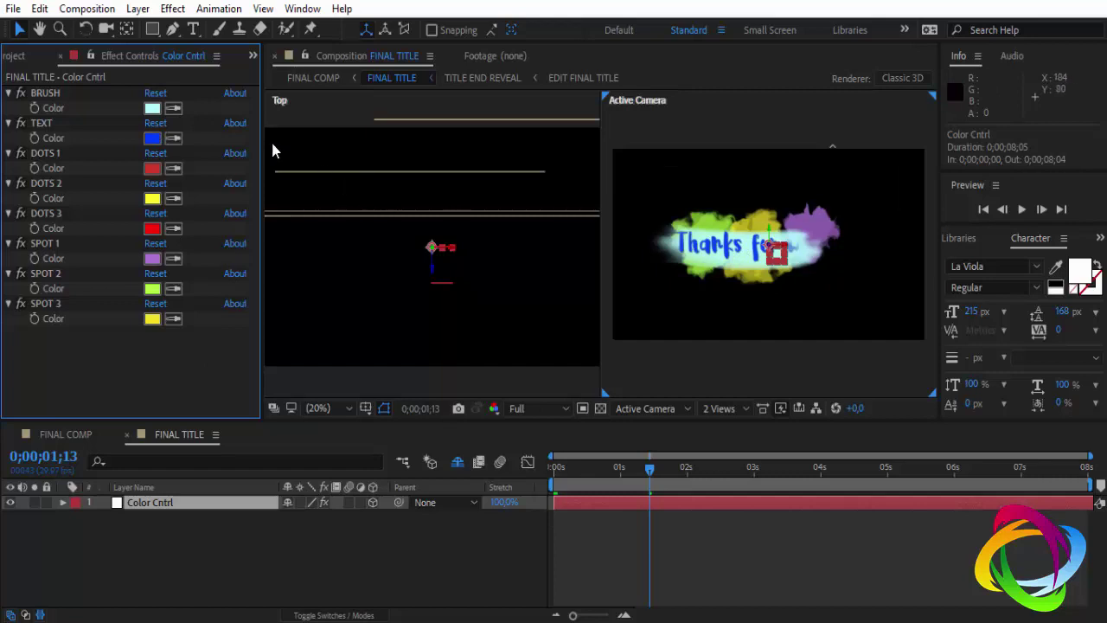
left_click(153, 109)
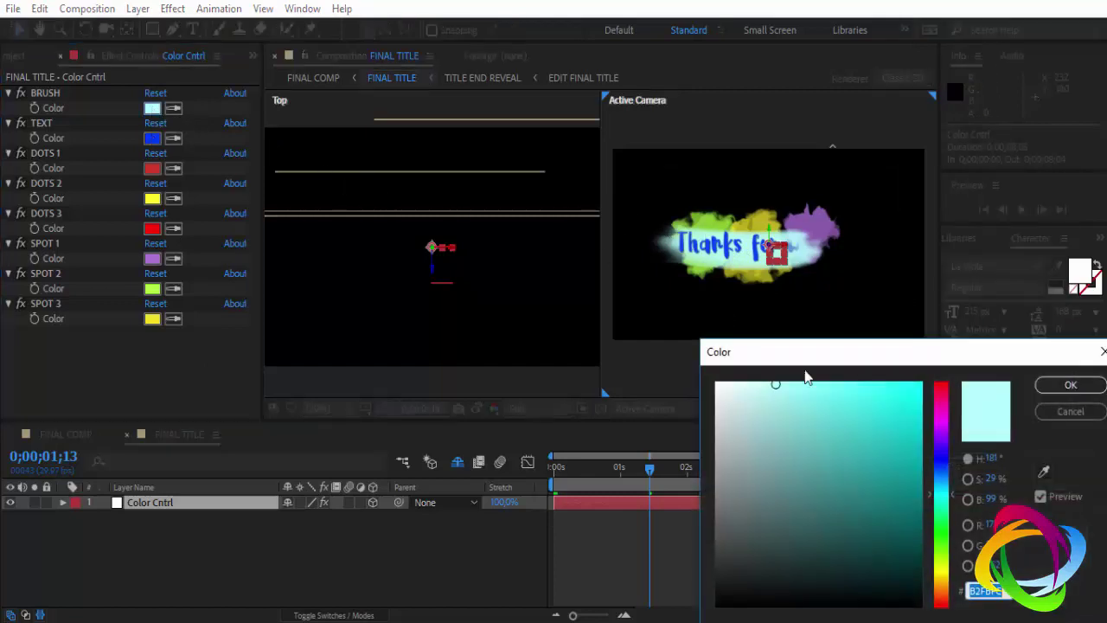
left_click_drag(819, 404, 709, 300)
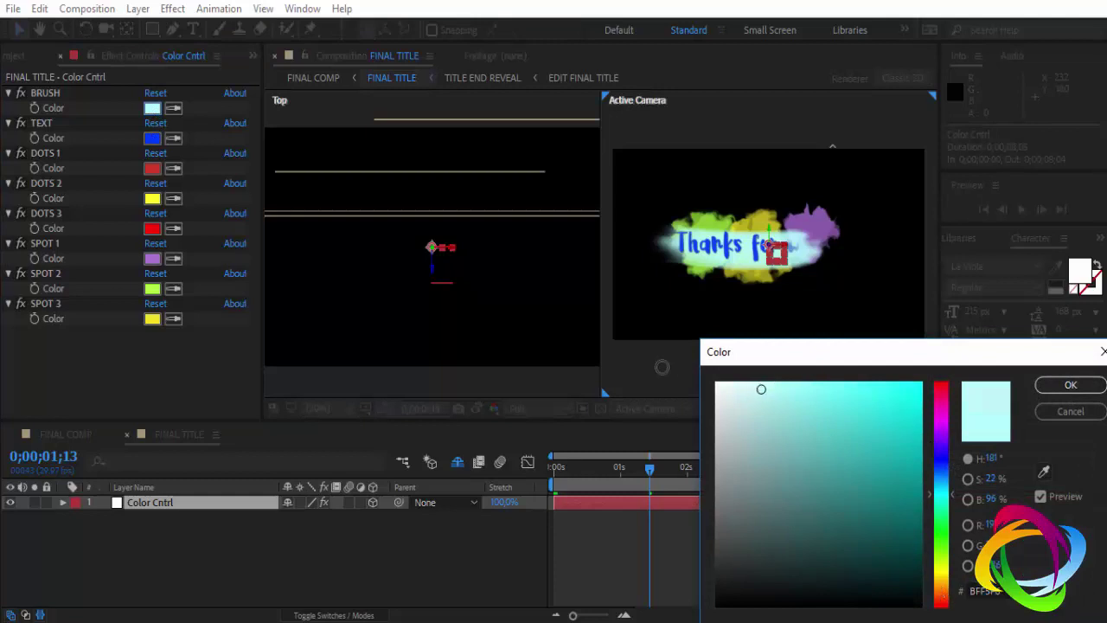
left_click(943, 382)
left_click(917, 390)
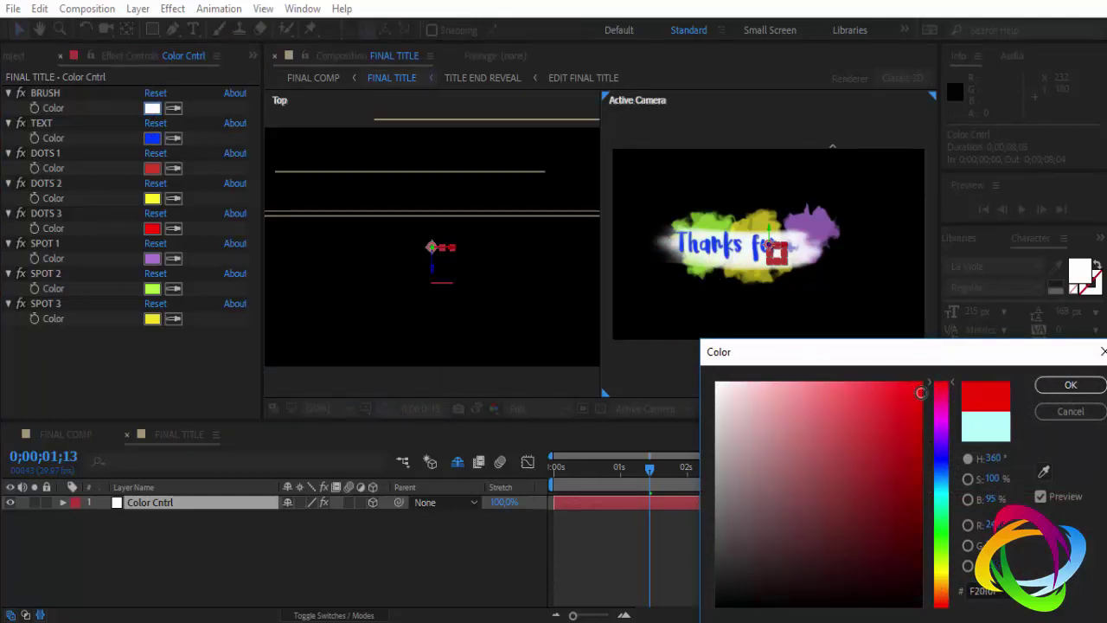
left_click(1070, 411)
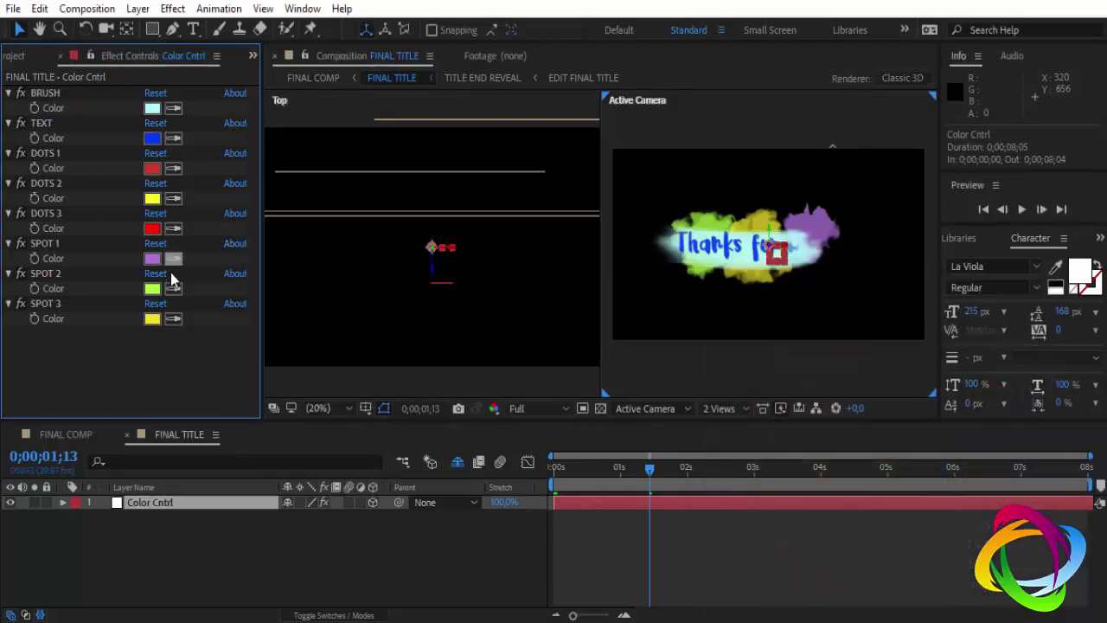
left_click(25, 57)
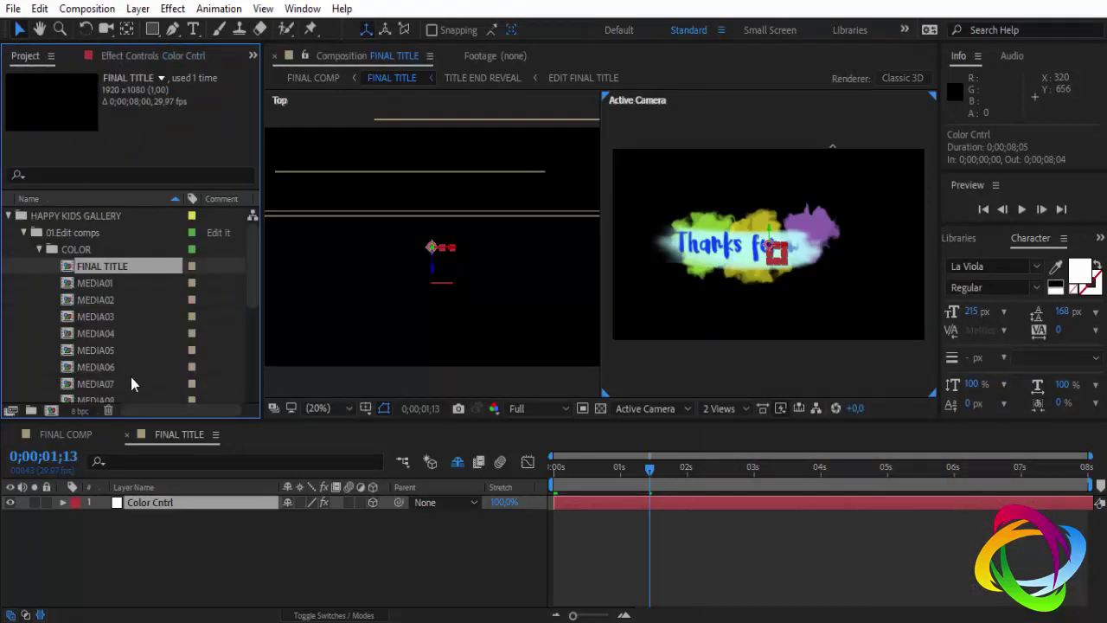
- Return to FINAL COMP and open the MEDIA01 composition's Effect Controls
left_click(128, 436)
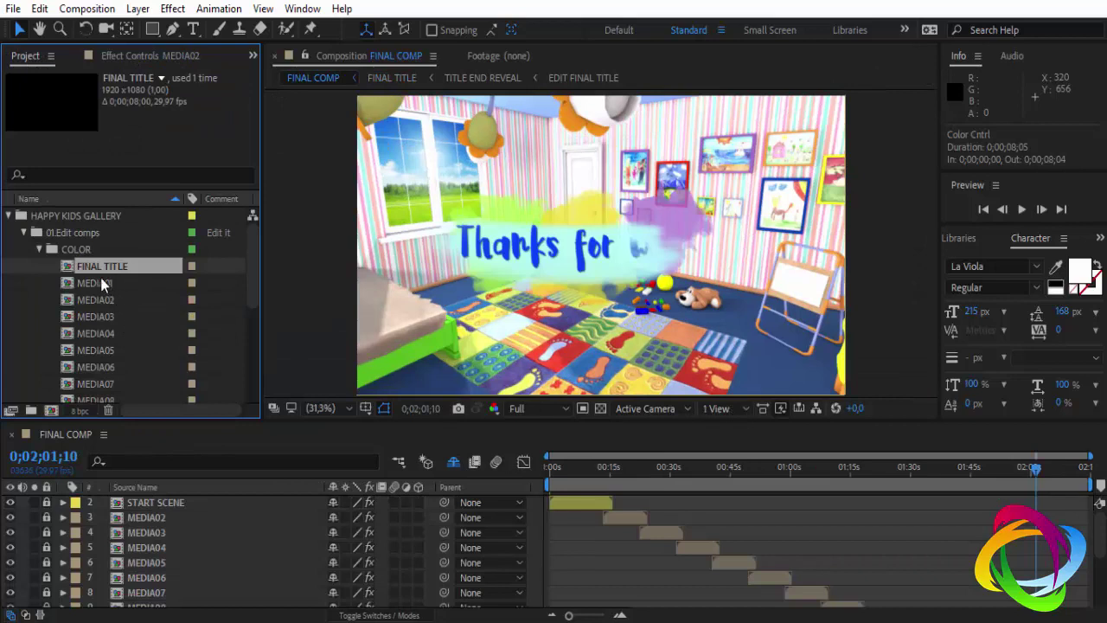
left_click(100, 283)
scroll(106, 299, "down", 3)
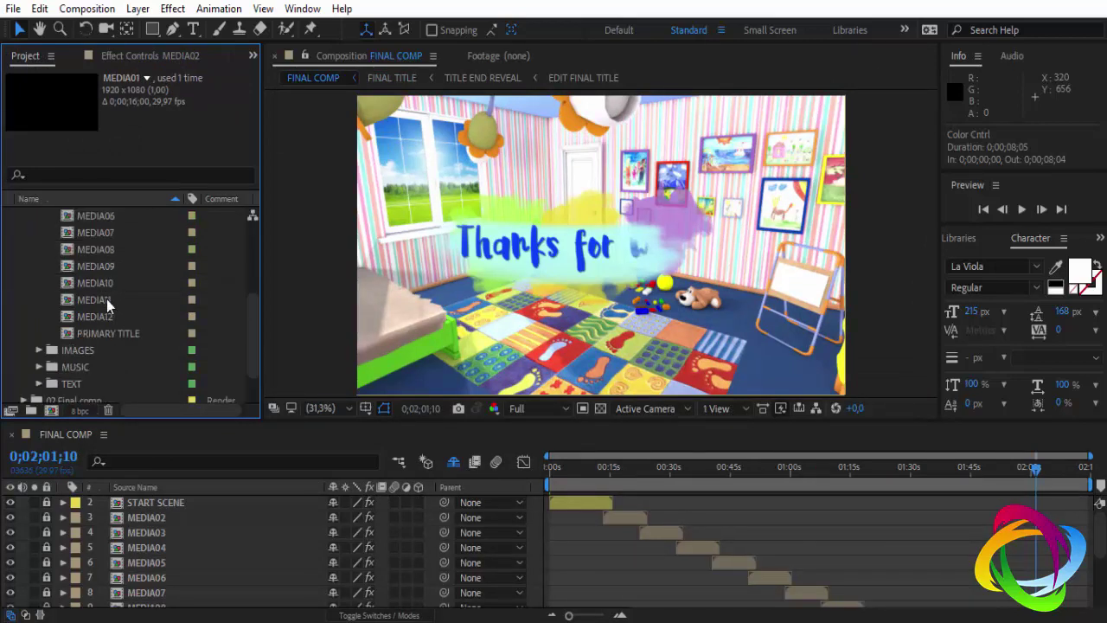
scroll(106, 299, "up", 3)
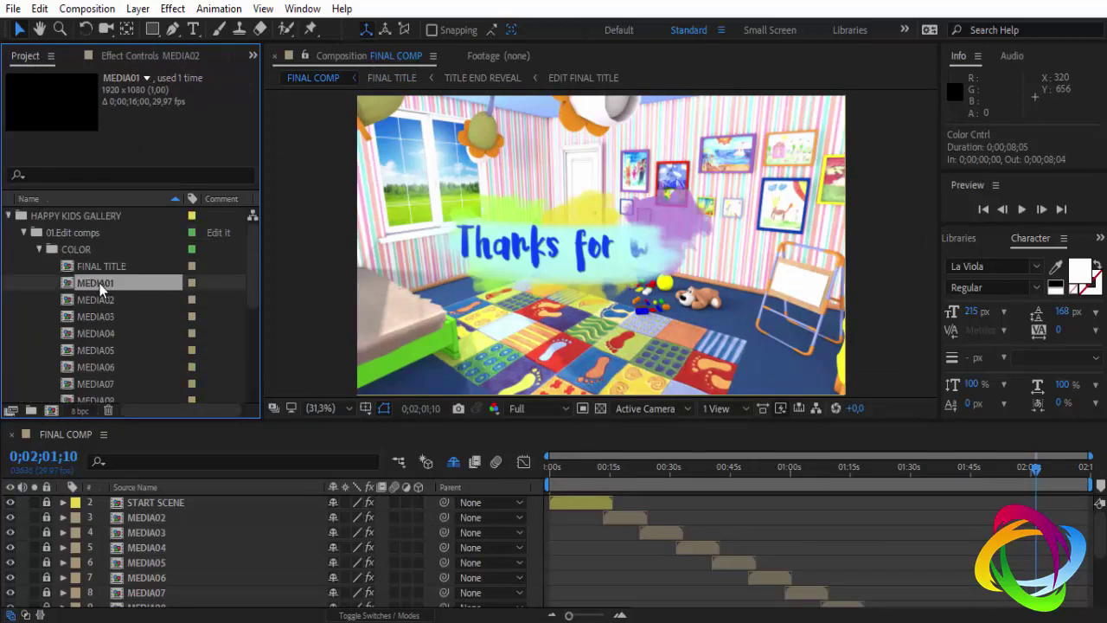
double_click(101, 286)
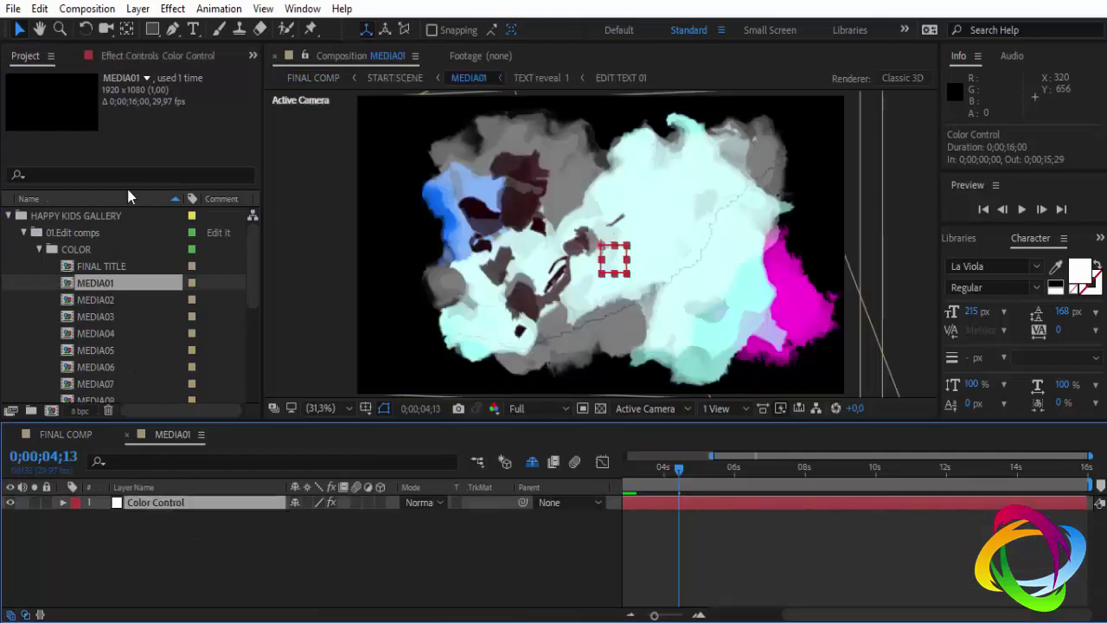
left_click(121, 60)
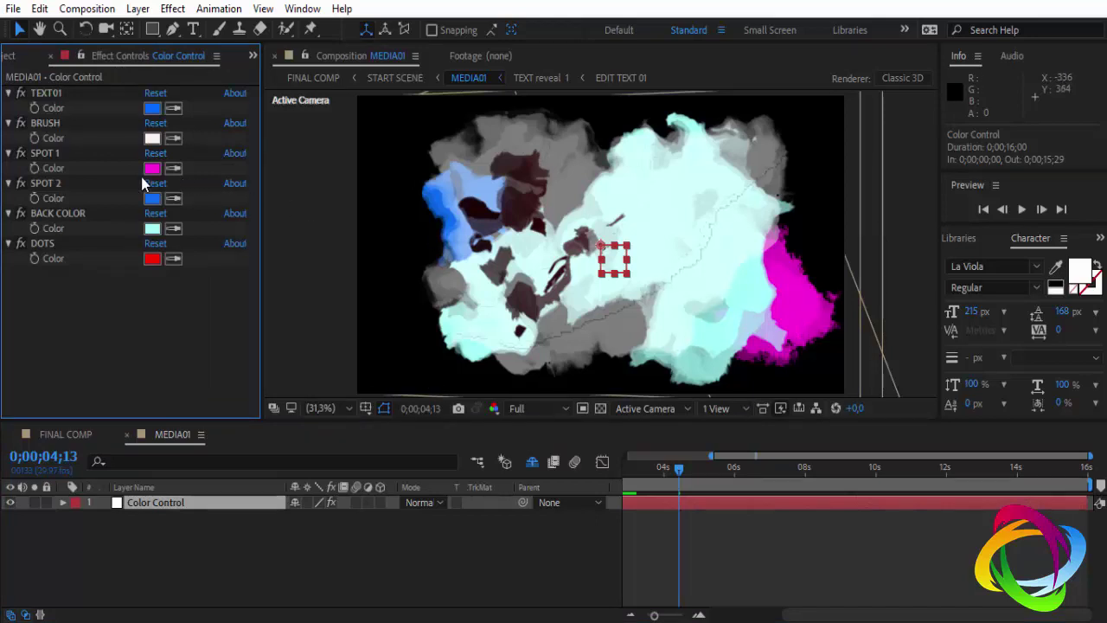
- Preview green, orange and pink for SPOT 1, BRUSH and BACK COLOR, cancelling each change
left_click(152, 168)
left_click(938, 546)
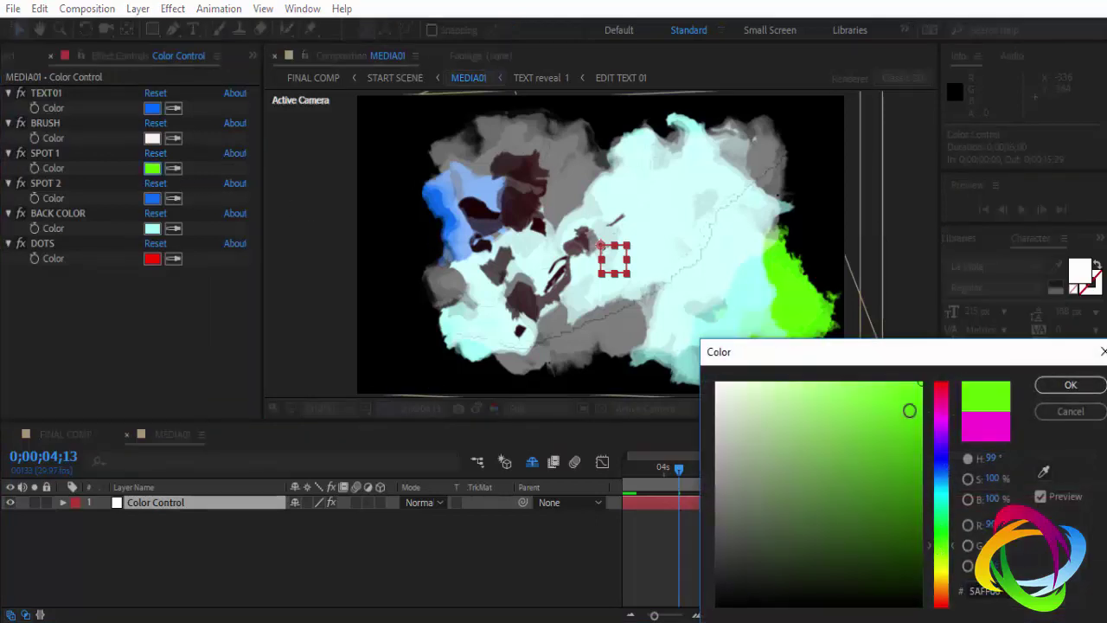
left_click(907, 402)
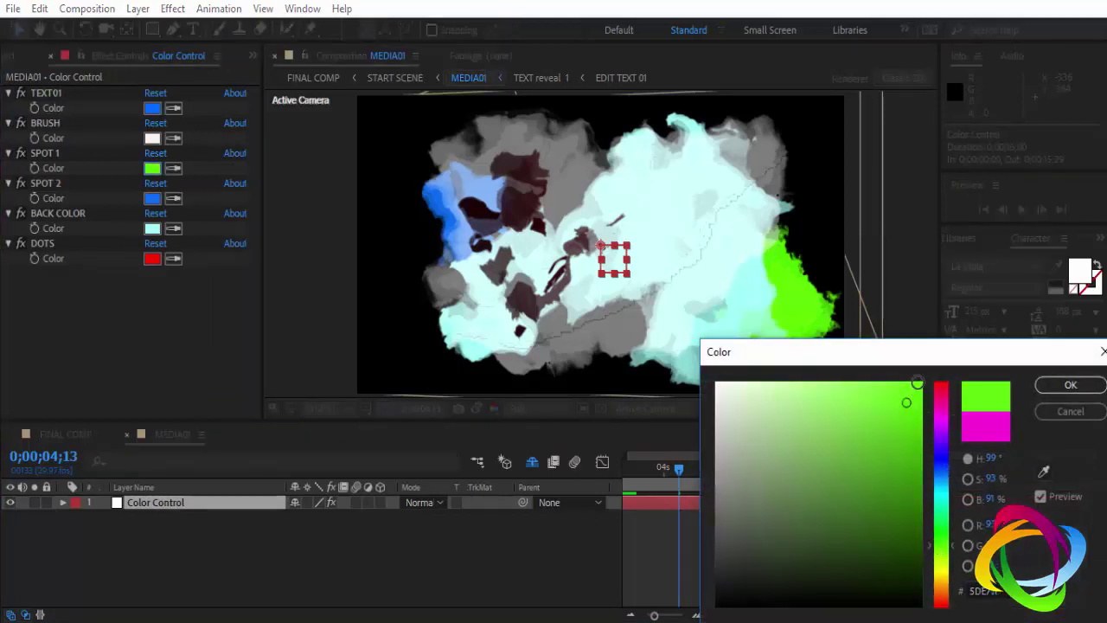
left_click(1088, 413)
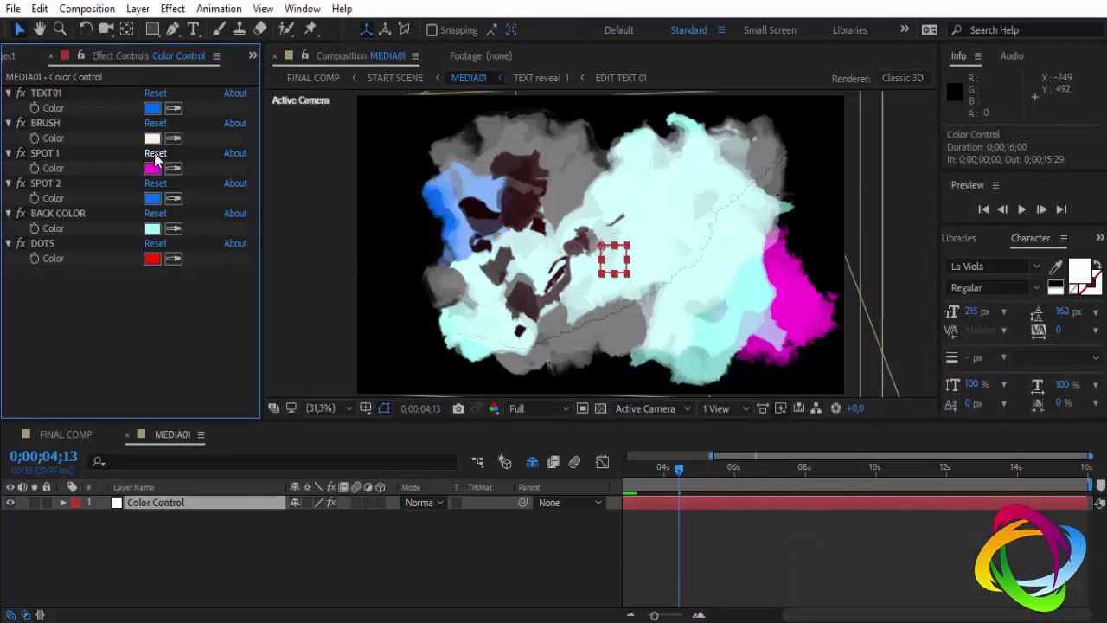
left_click(152, 138)
left_click(914, 404)
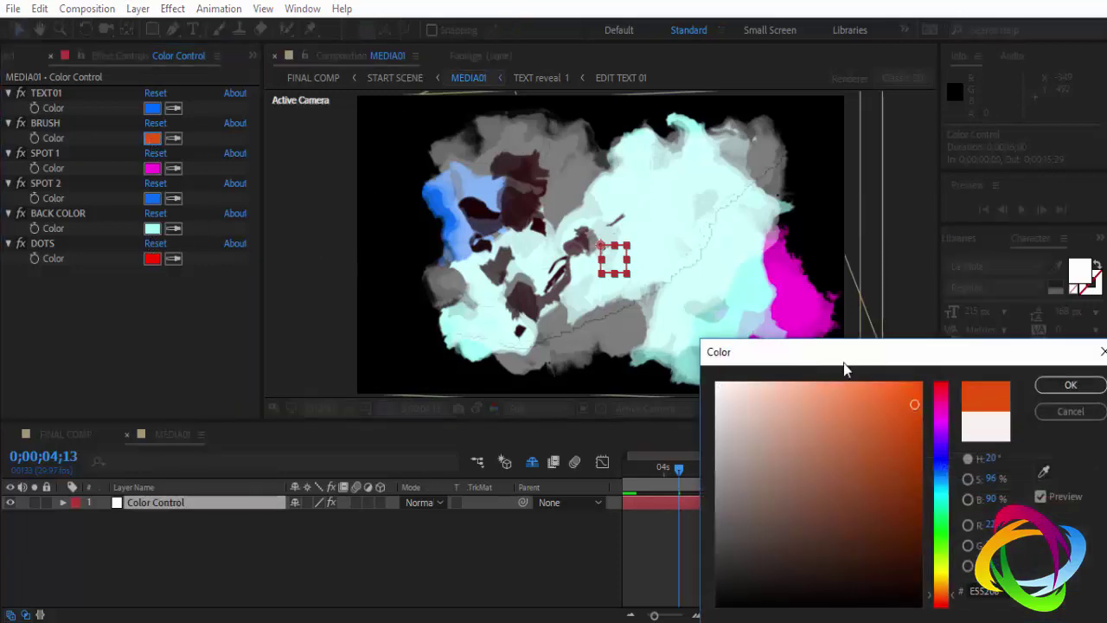
left_click(1055, 412)
left_click(153, 229)
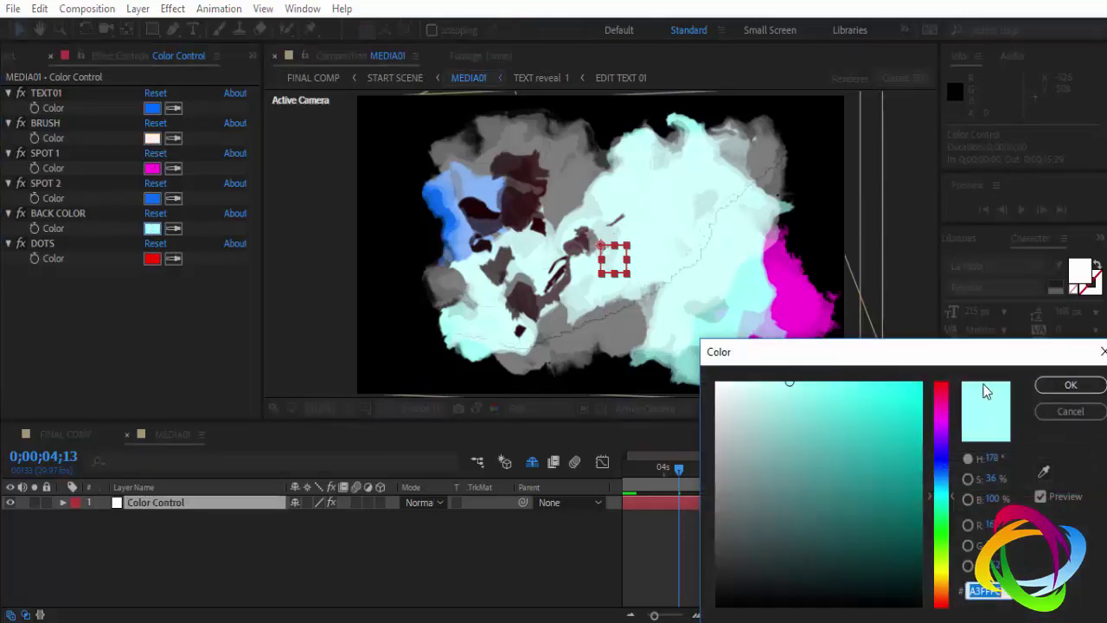
left_click(942, 404)
left_click(886, 413)
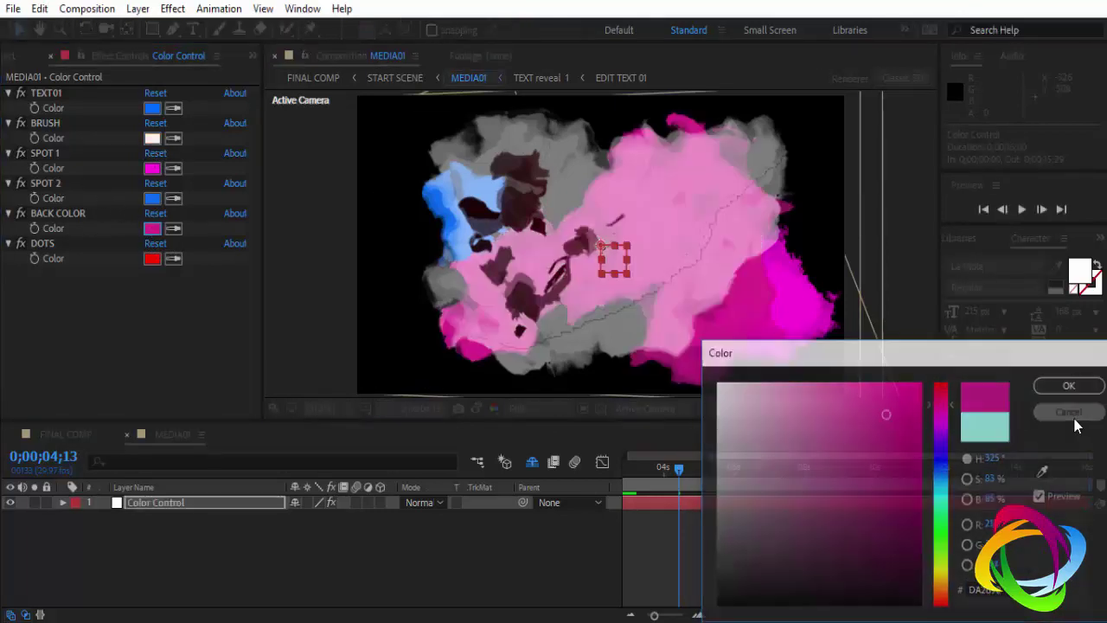
left_click(1057, 414)
left_click(12, 56)
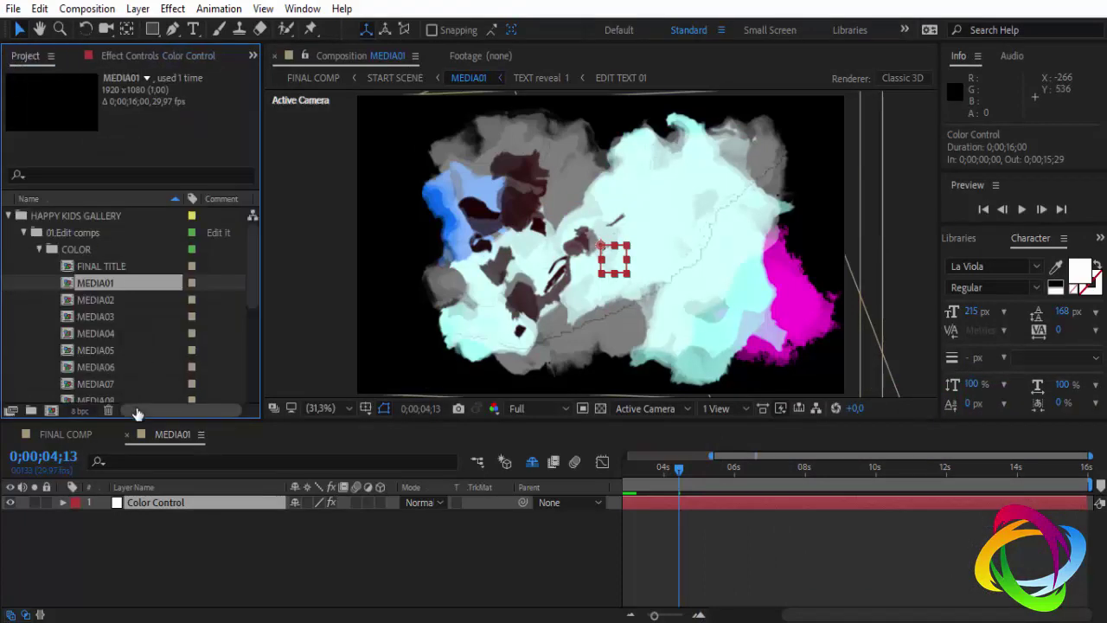
- Close MEDIA01, collapse COLOR, and briefly open the ADD MUSIC comp from the MUSIC folder
left_click(127, 435)
left_click(41, 249)
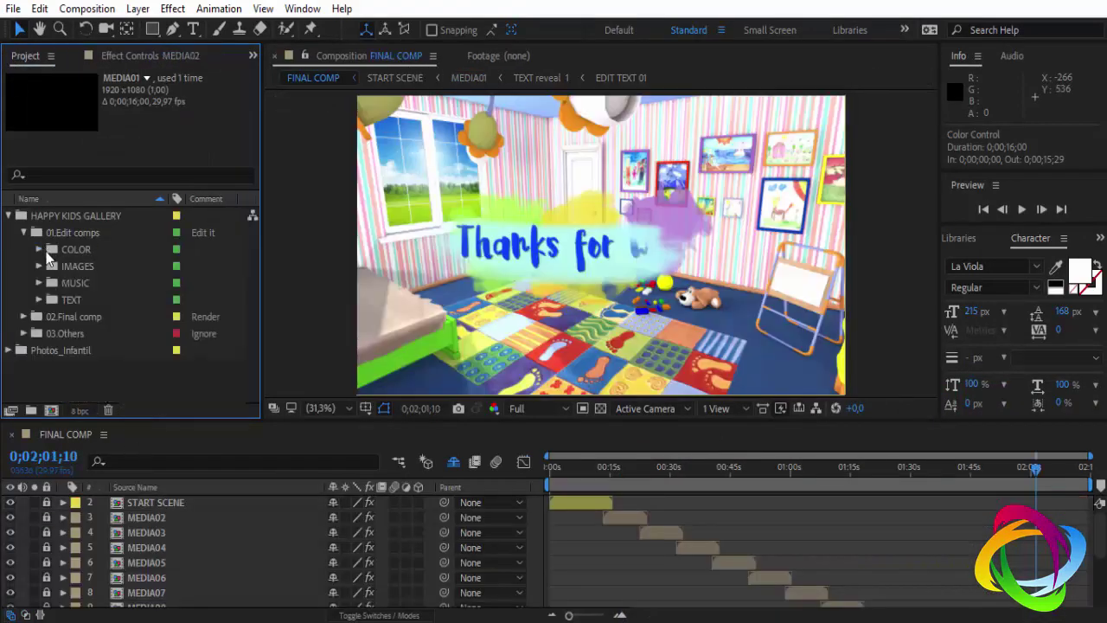
left_click(82, 267)
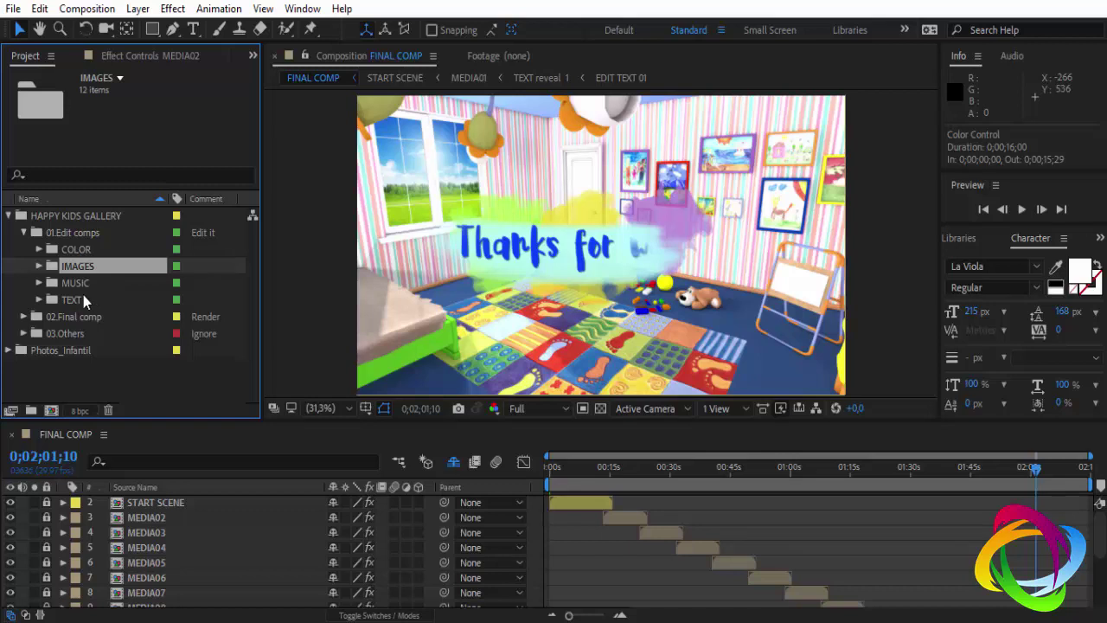
left_click(77, 284)
left_click(39, 283)
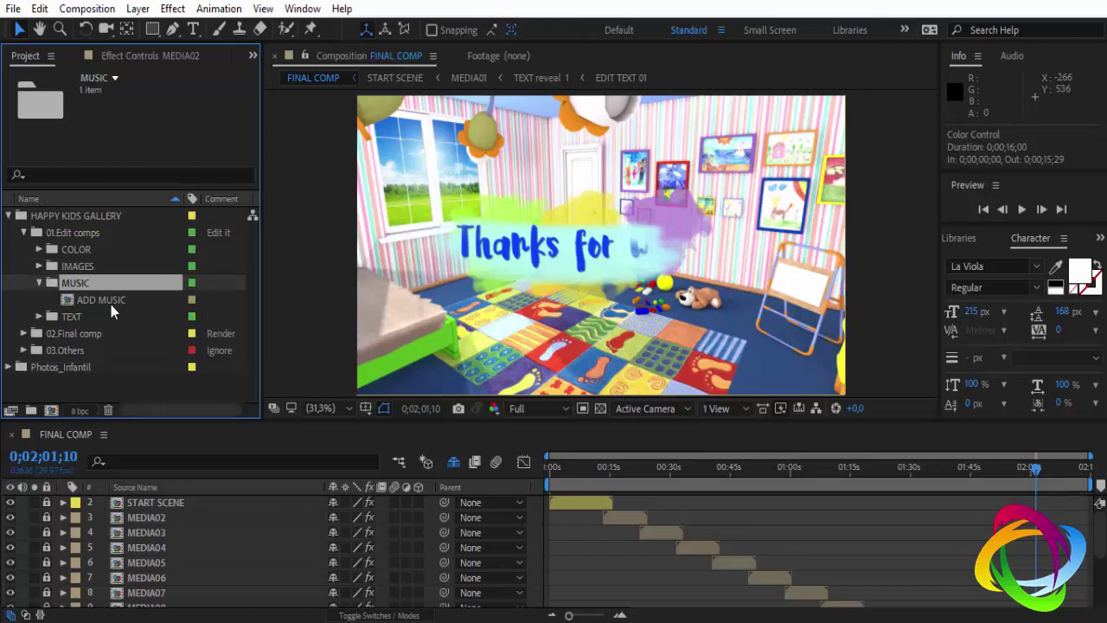
double_click(105, 303)
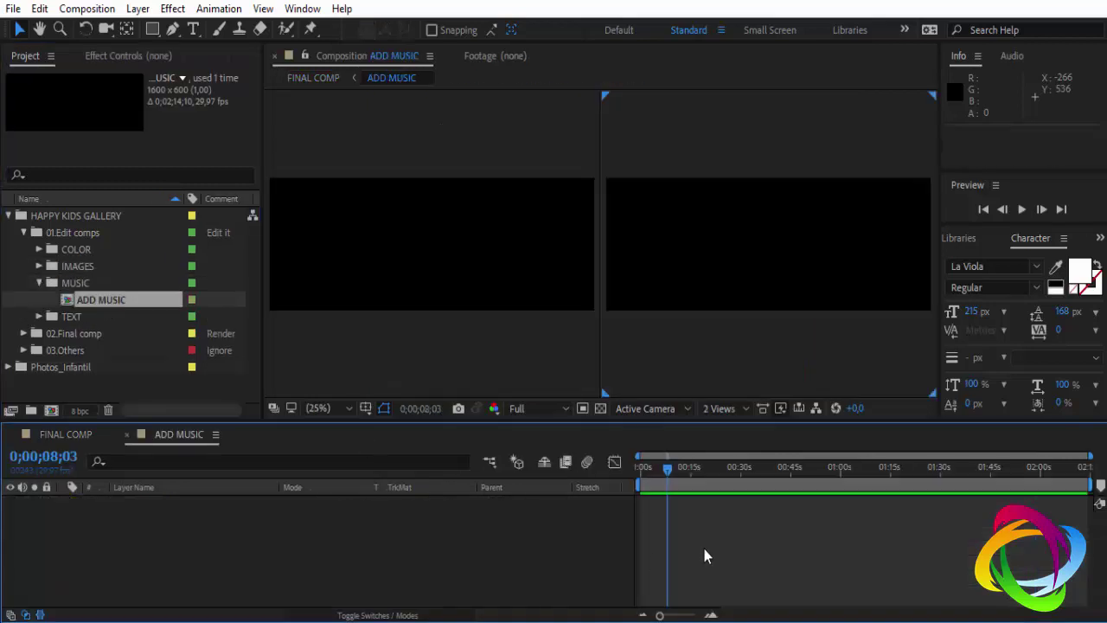
left_click(127, 435)
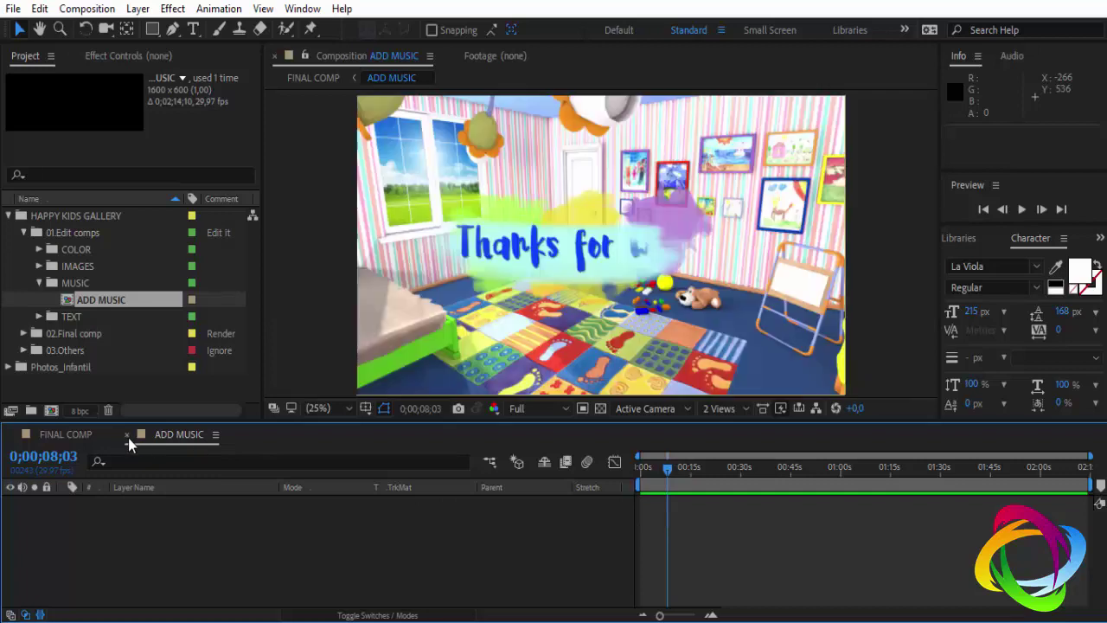
left_click(39, 283)
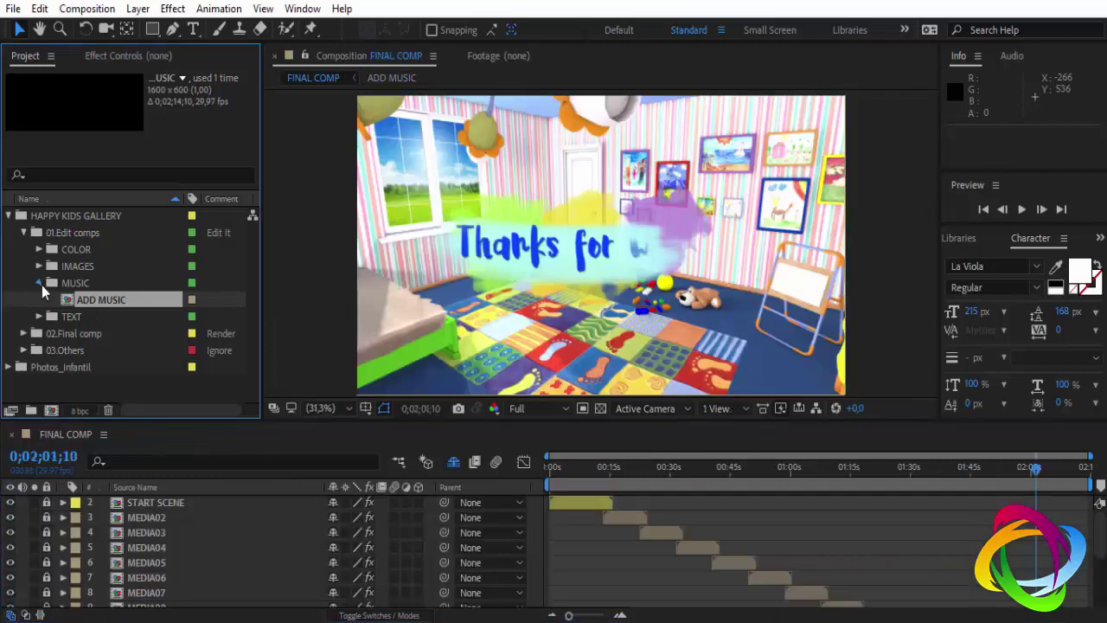
left_click(73, 285)
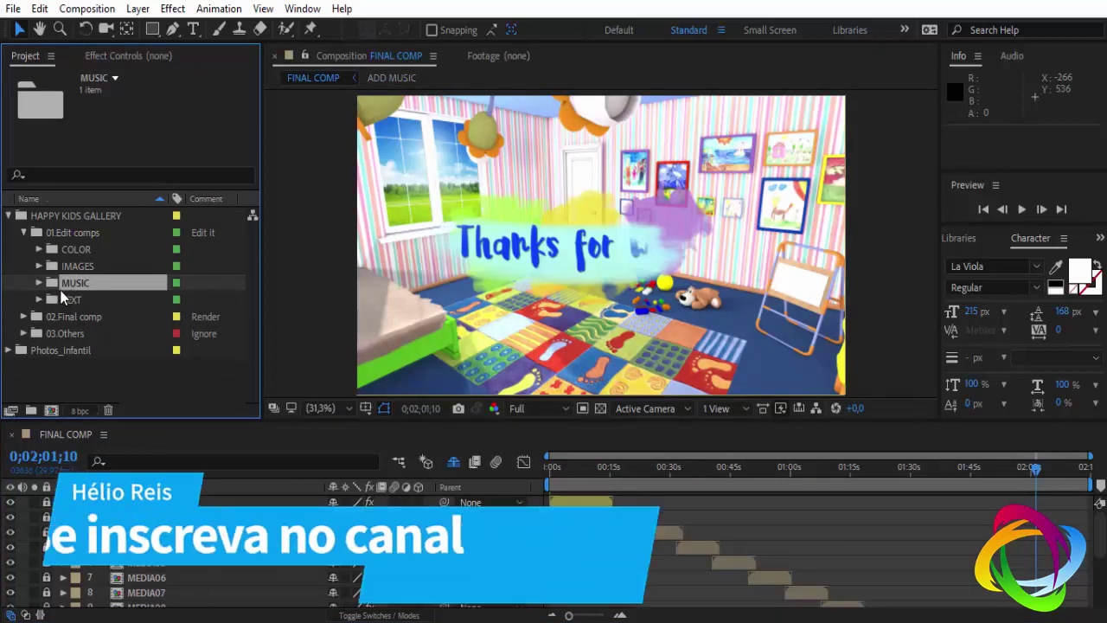
- Expand the IMAGES folder and select the IMAGE01 composition
left_click(68, 269)
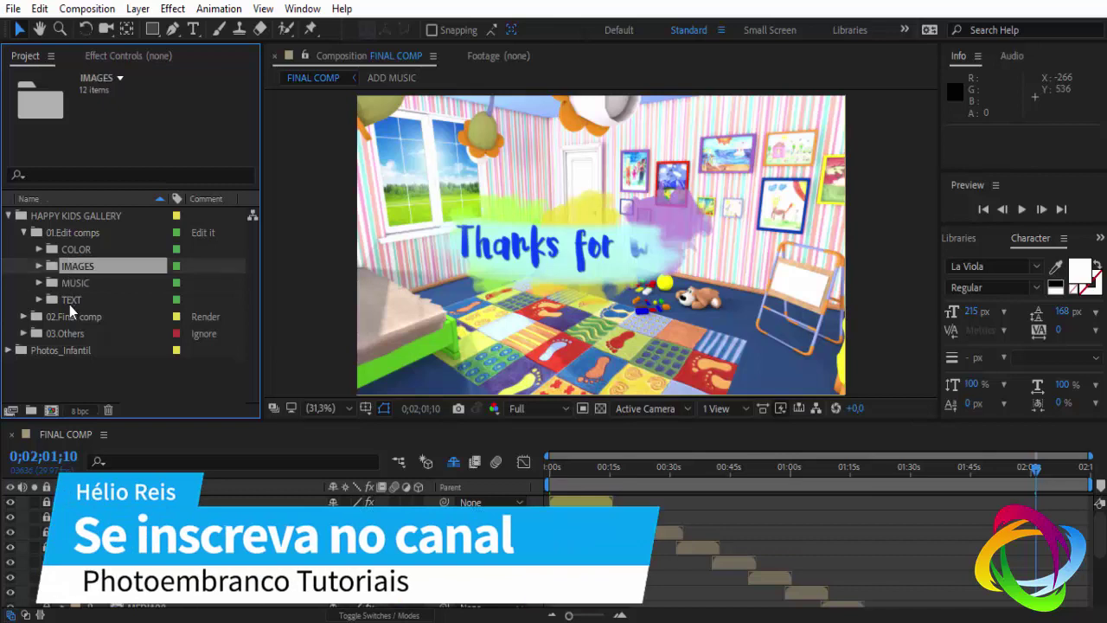
left_click(69, 300)
left_click(39, 266)
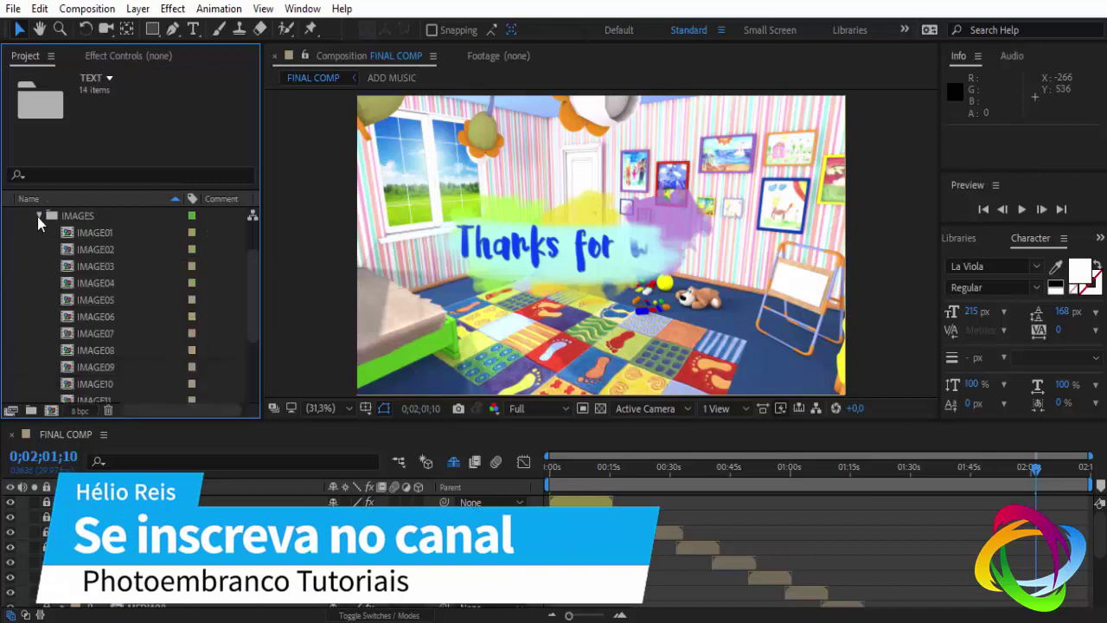
left_click(39, 216)
left_click(71, 249)
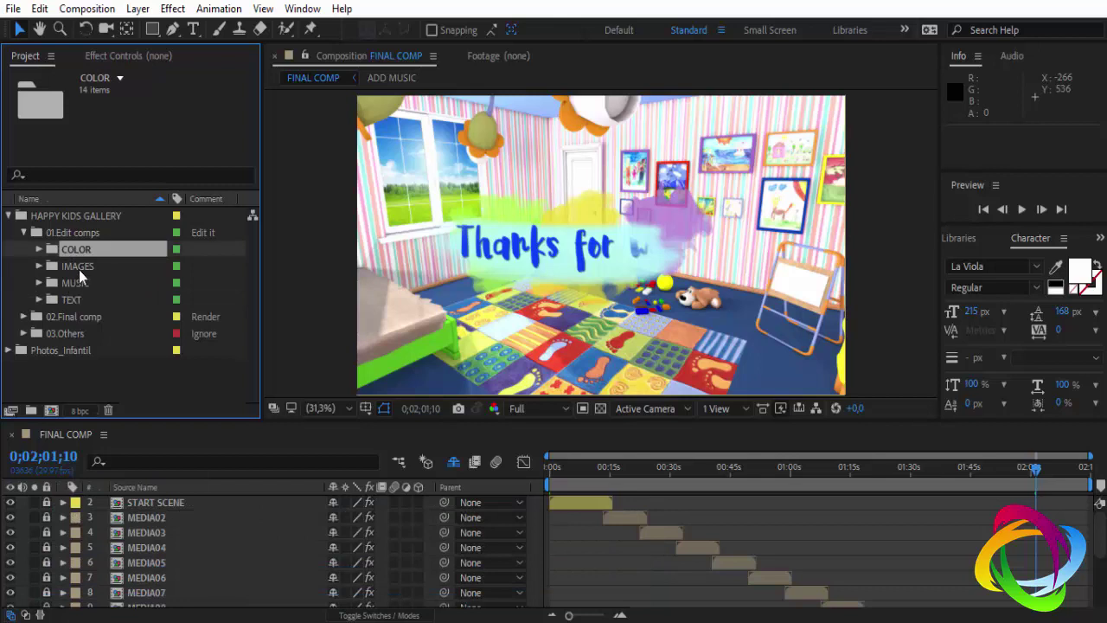
left_click(78, 269)
left_click(65, 299)
left_click(68, 283)
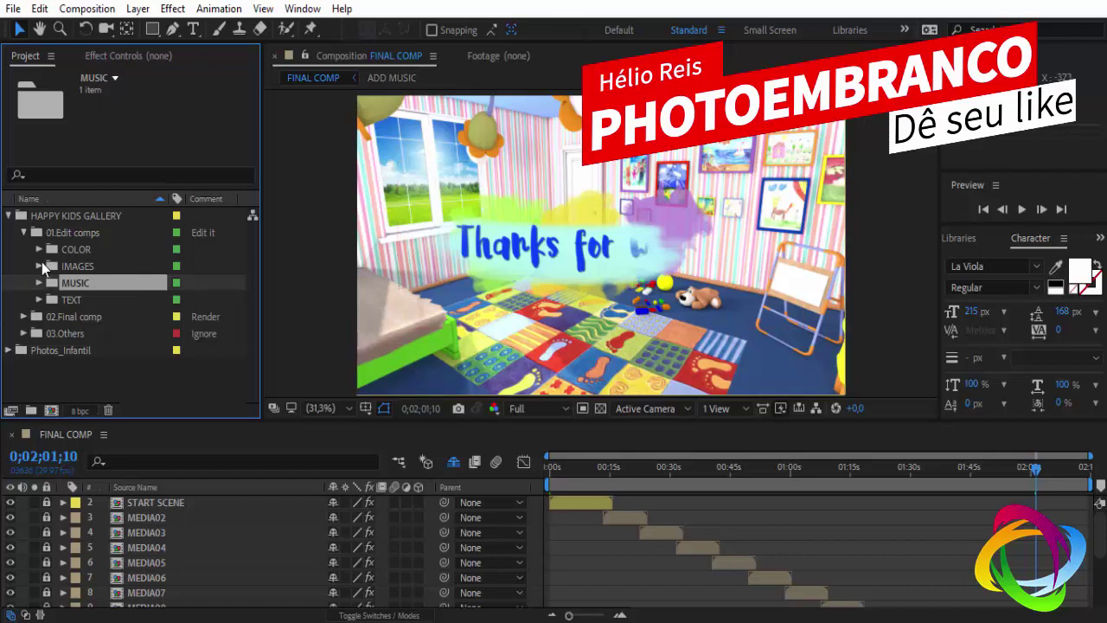
left_click(39, 265)
left_click(106, 231)
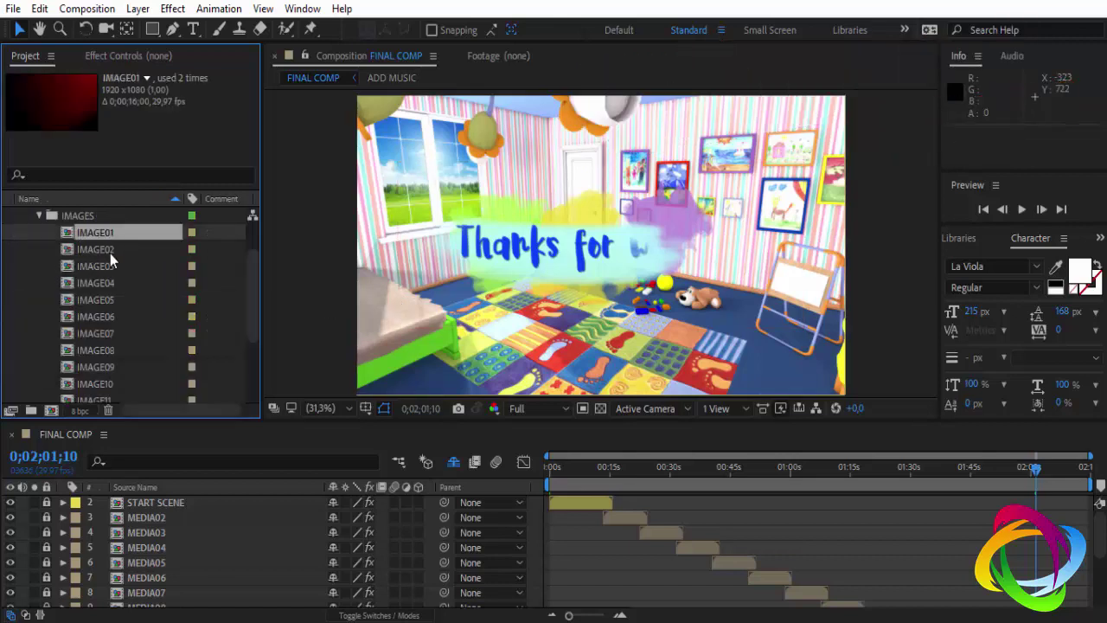
scroll(110, 277, "down", 3)
left_click(106, 297)
scroll(130, 299, "up", 4)
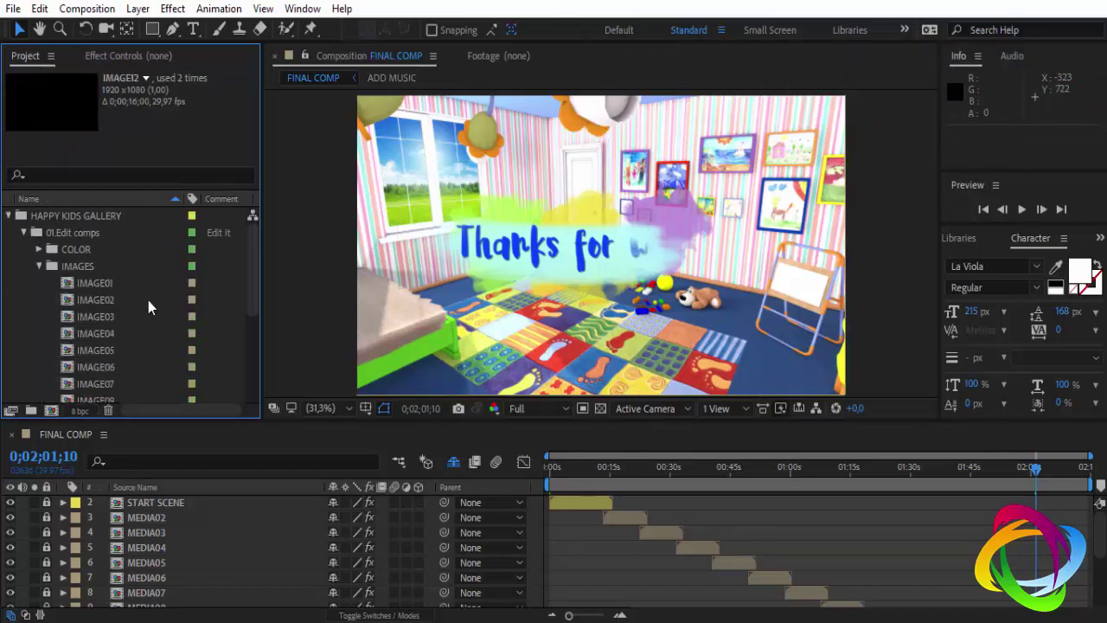
- Drag bebe-sorriso-babando.jpg from Photos_Infantil into IMAGE01 and scale it to fill the frame
double_click(105, 283)
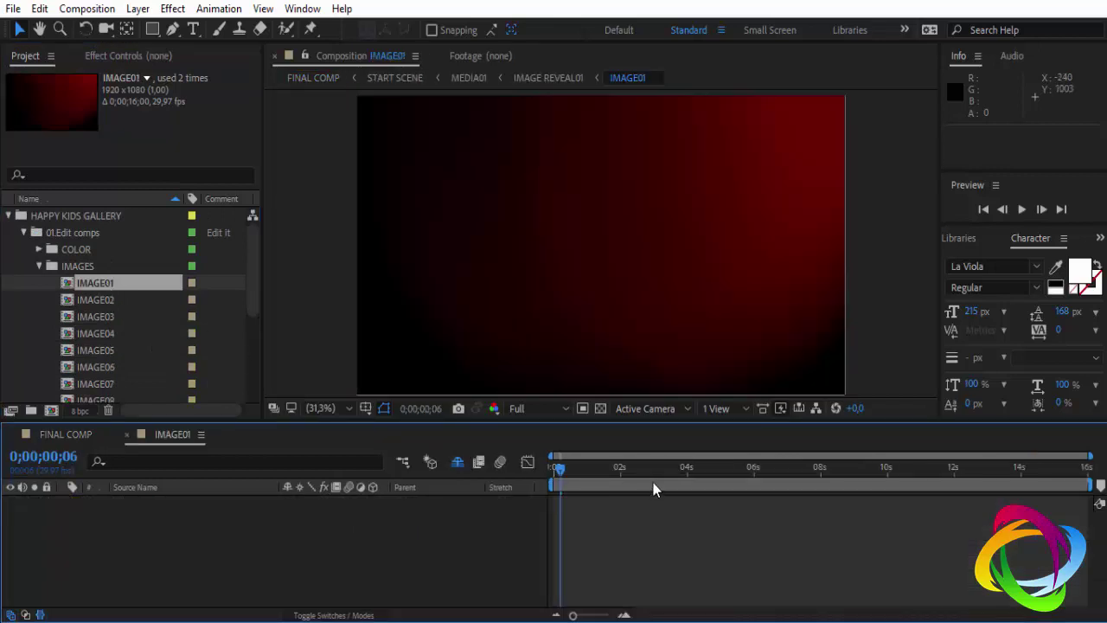
scroll(100, 359, "down", 3)
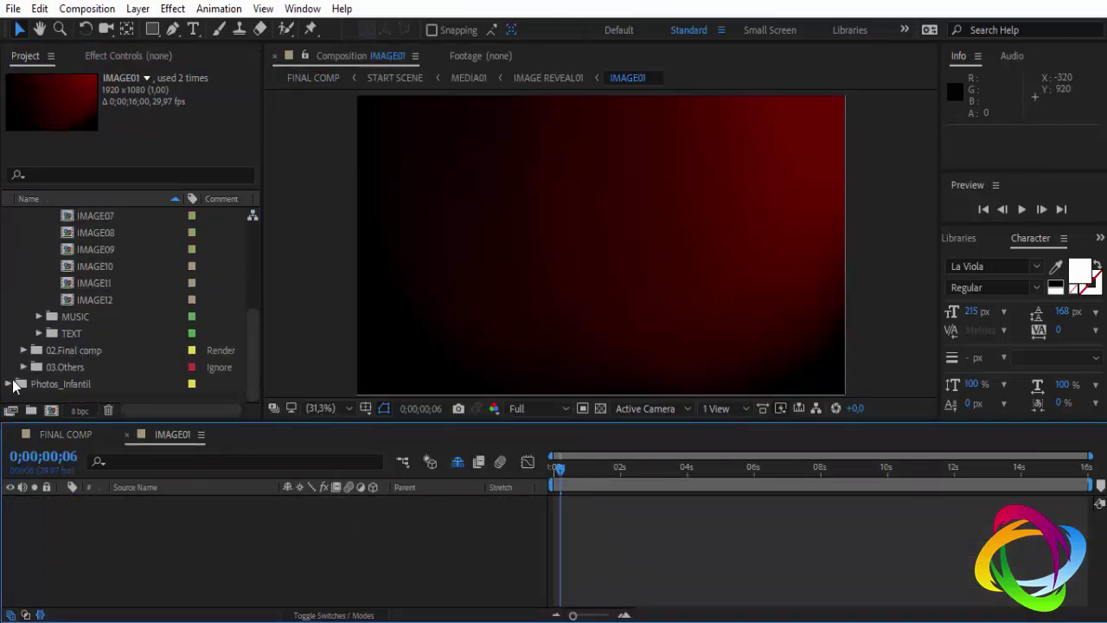
left_click(8, 383)
scroll(79, 363, "down", 3)
left_click(78, 352)
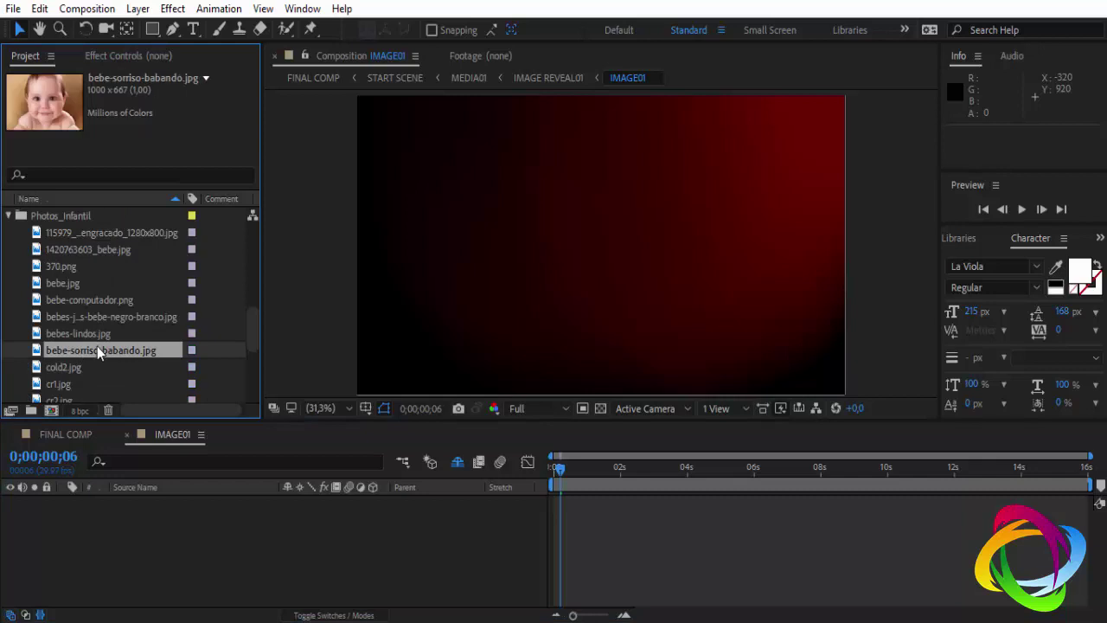
left_click_drag(97, 350, 138, 508)
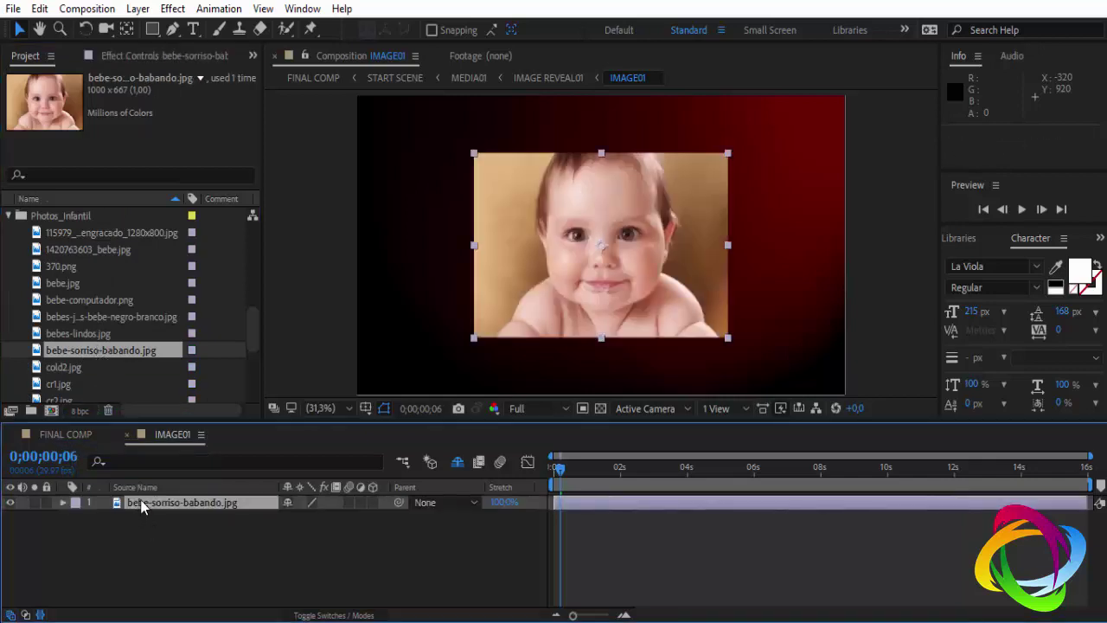
key("ctrl+alt+f")
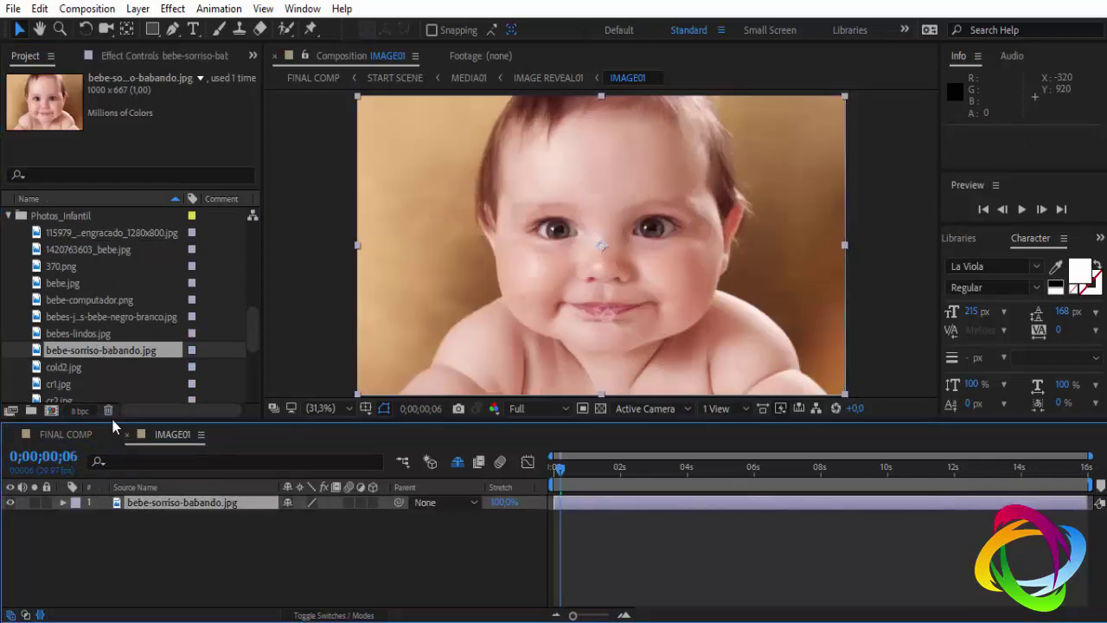
- Back in FINAL COMP, scrub past 8 seconds to confirm the baby photo appears
left_click(126, 435)
left_click(579, 481)
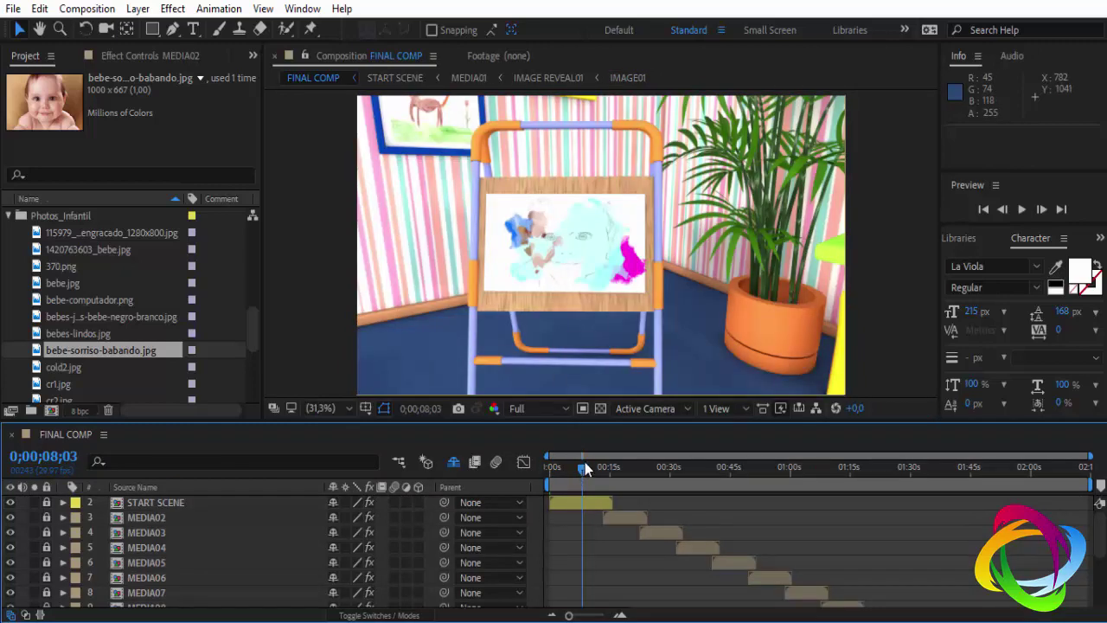
left_click_drag(584, 464, 596, 457)
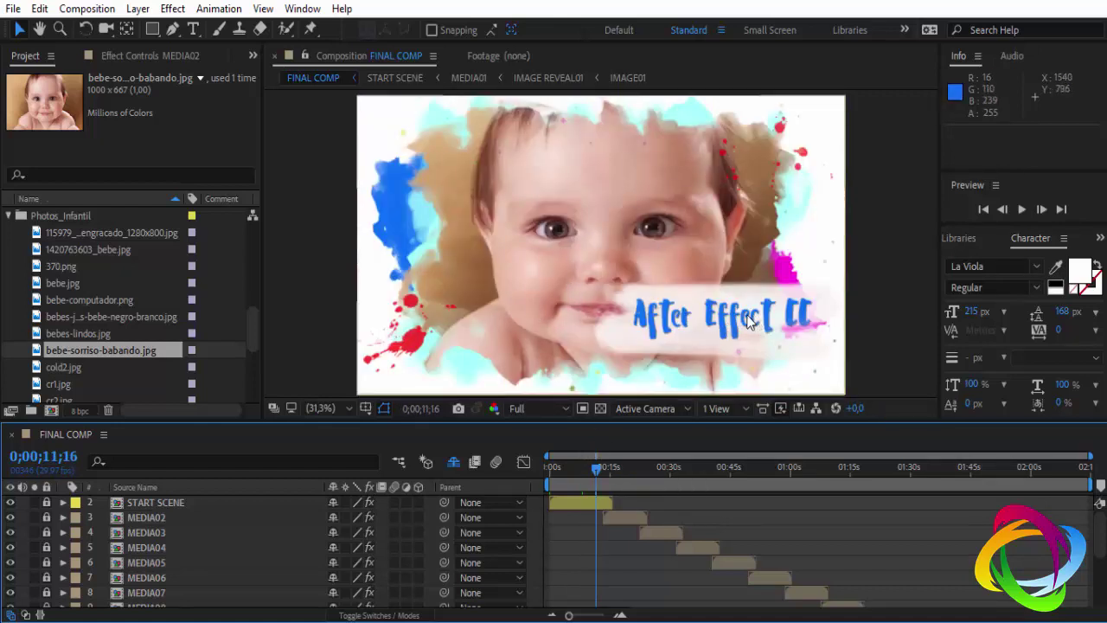
scroll(121, 305, "up", 10)
scroll(78, 302, "up", 5)
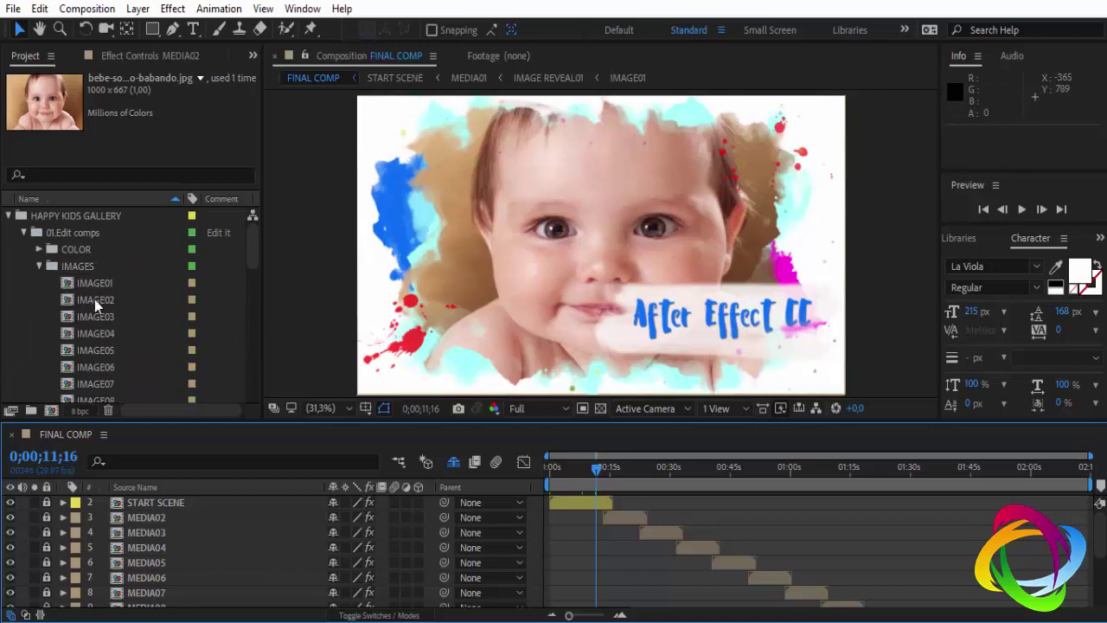
left_click(95, 300)
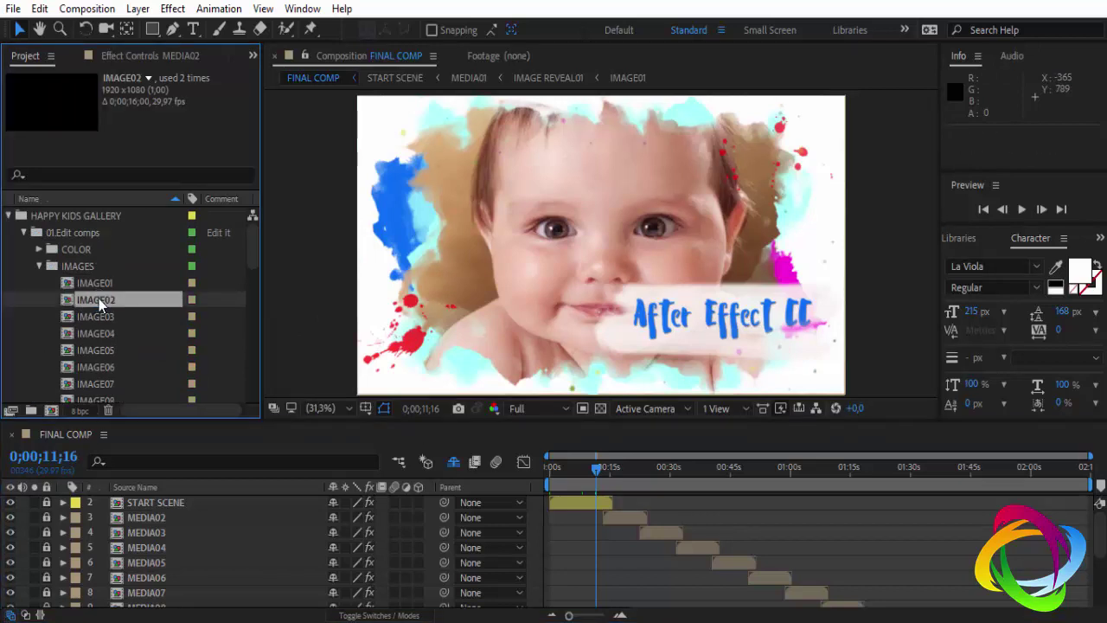
- Open IMAGE02 and compare the baby photos, settling on fr-293.jpg
double_click(98, 298)
left_click(694, 479)
scroll(167, 355, "down", 3)
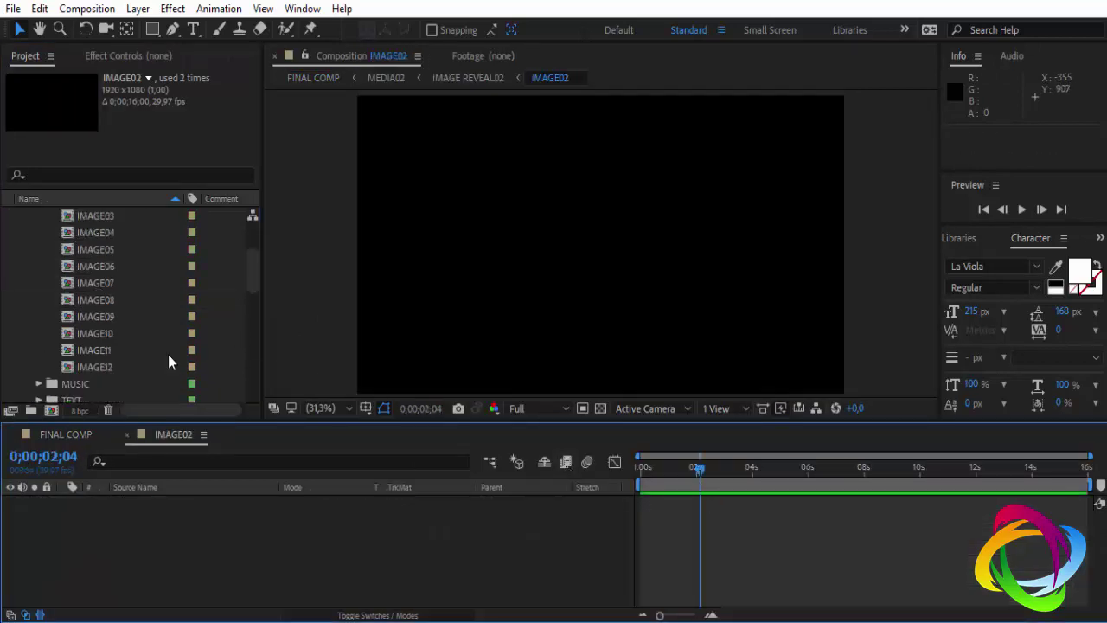
scroll(113, 342, "down", 4)
scroll(110, 357, "down", 4)
left_click(105, 369)
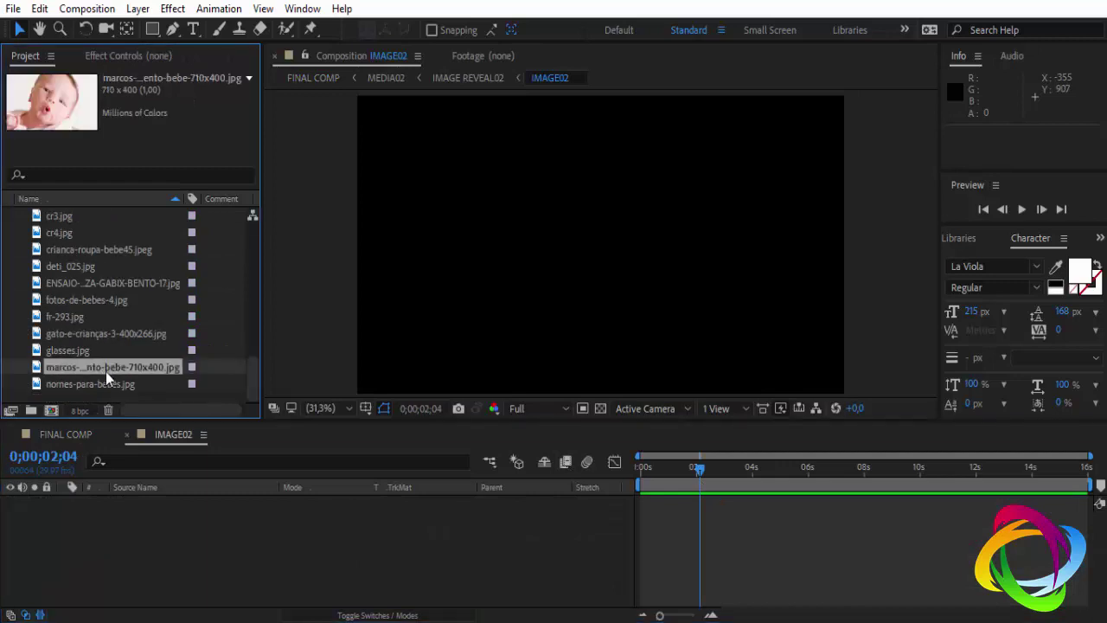
left_click(109, 384)
left_click(99, 317)
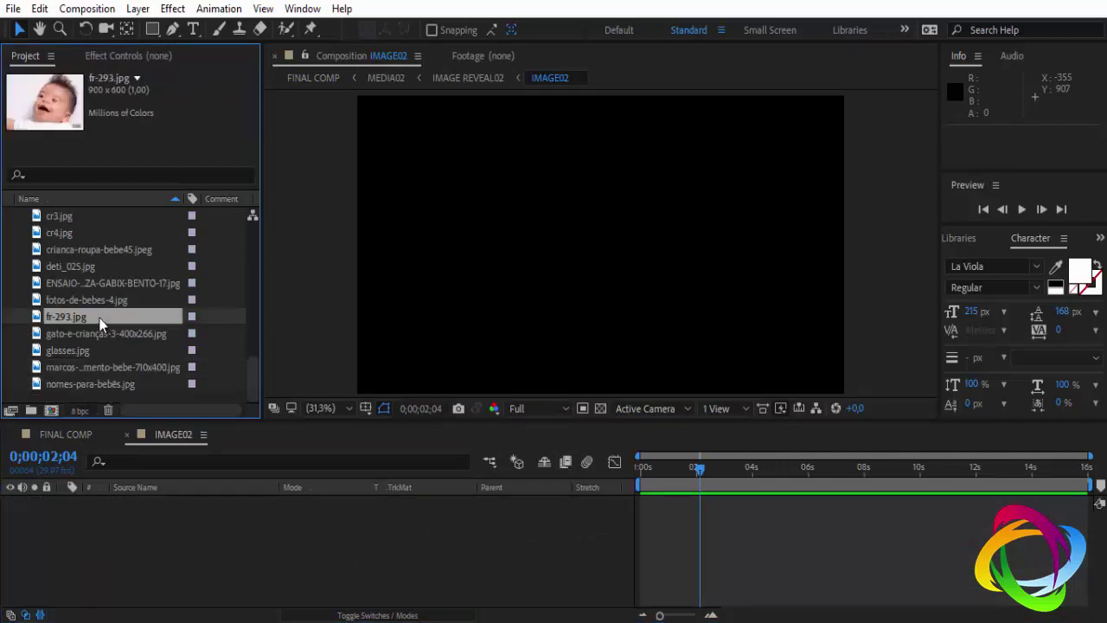
left_click(100, 306)
left_click(88, 320)
- Place fr-293.jpg in IMAGE02, scale it to fill the frame, and return to FINAL COMP
left_click_drag(89, 317, 129, 500)
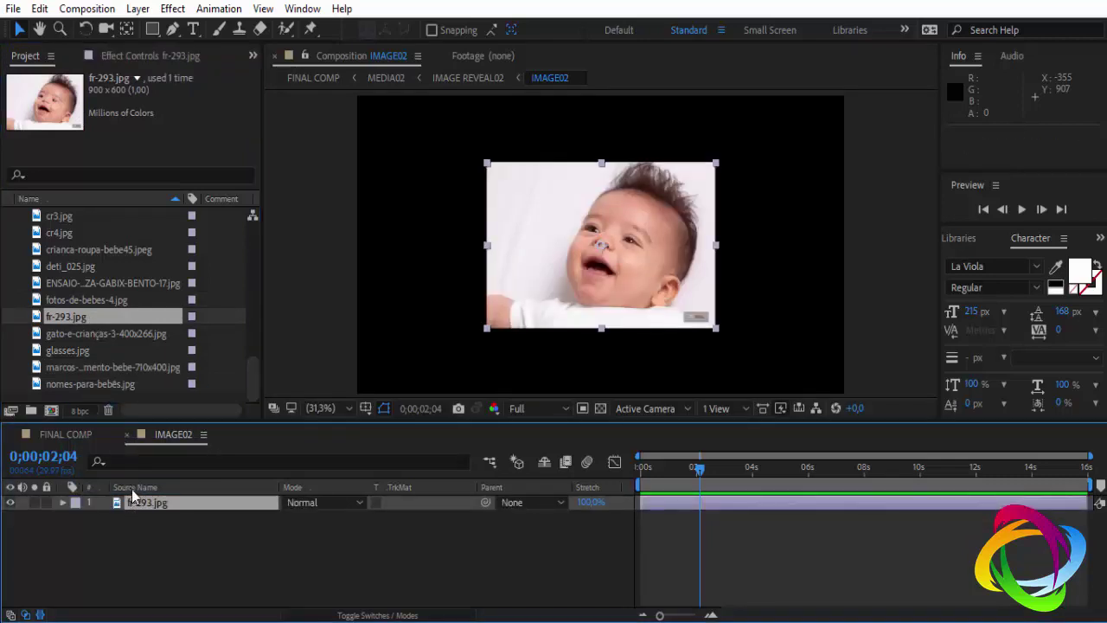
key("ctrl+alt+f")
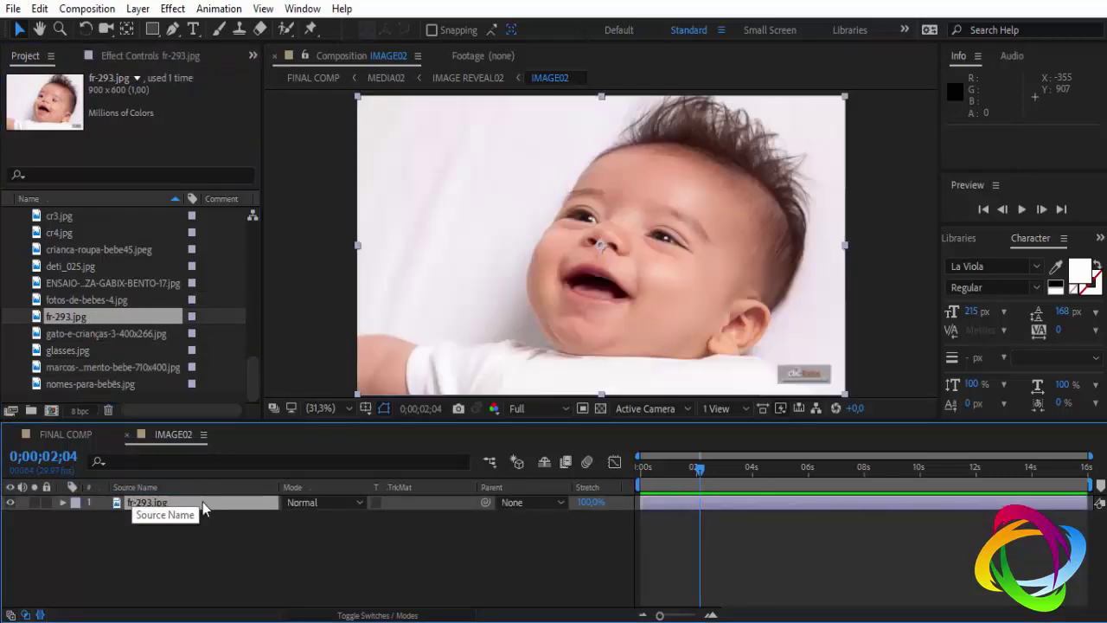
left_click(127, 436)
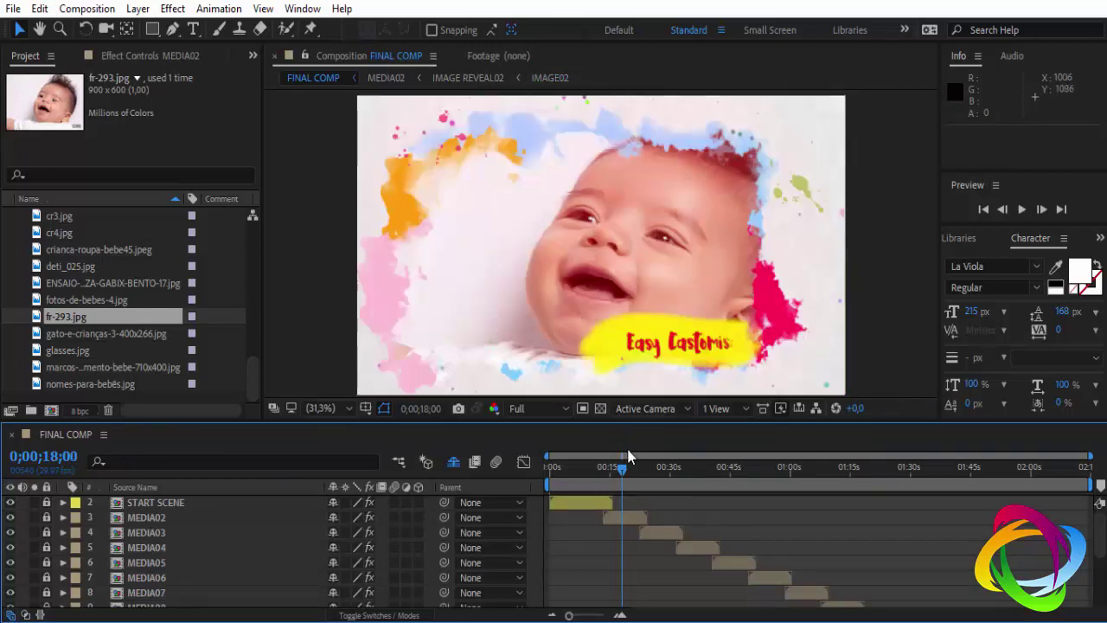
scroll(59, 302, "up", 8)
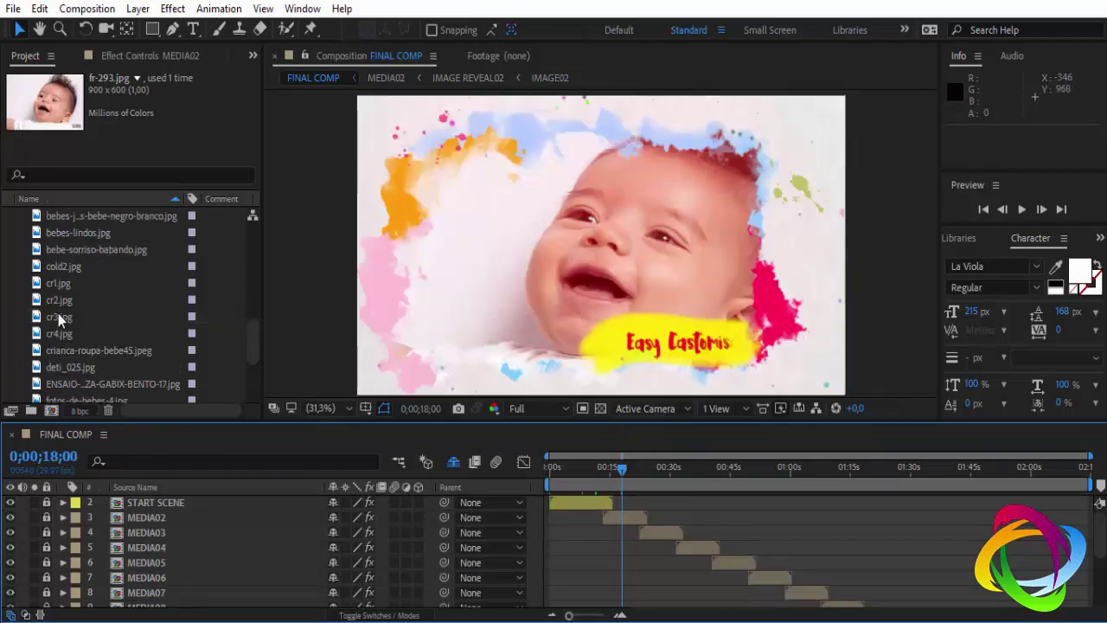
scroll(44, 286, "up", 2)
scroll(44, 287, "up", 1)
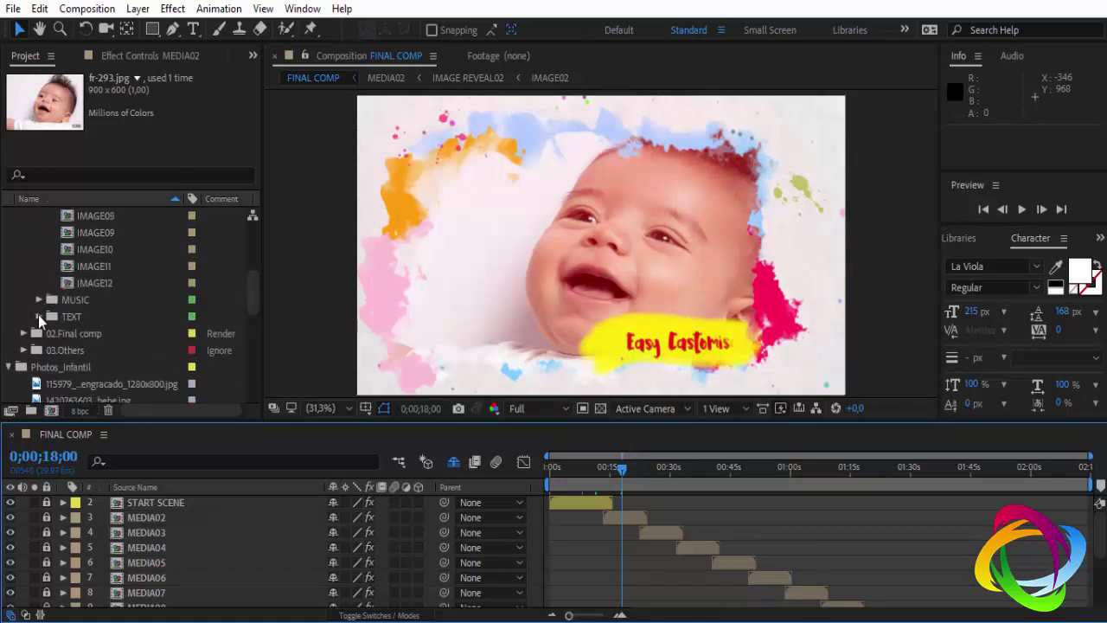
scroll(10, 370, "up", 2)
scroll(138, 293, "up", 6)
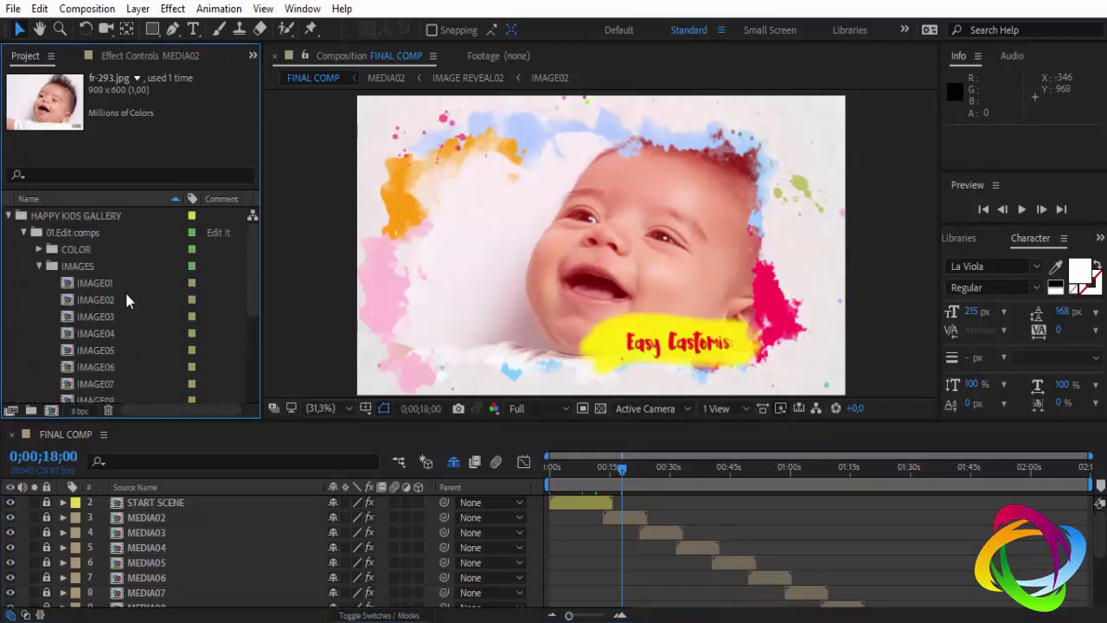
- Expand the TEXT folder and open the EDIT PRIMARY TITLE composition
left_click(41, 266)
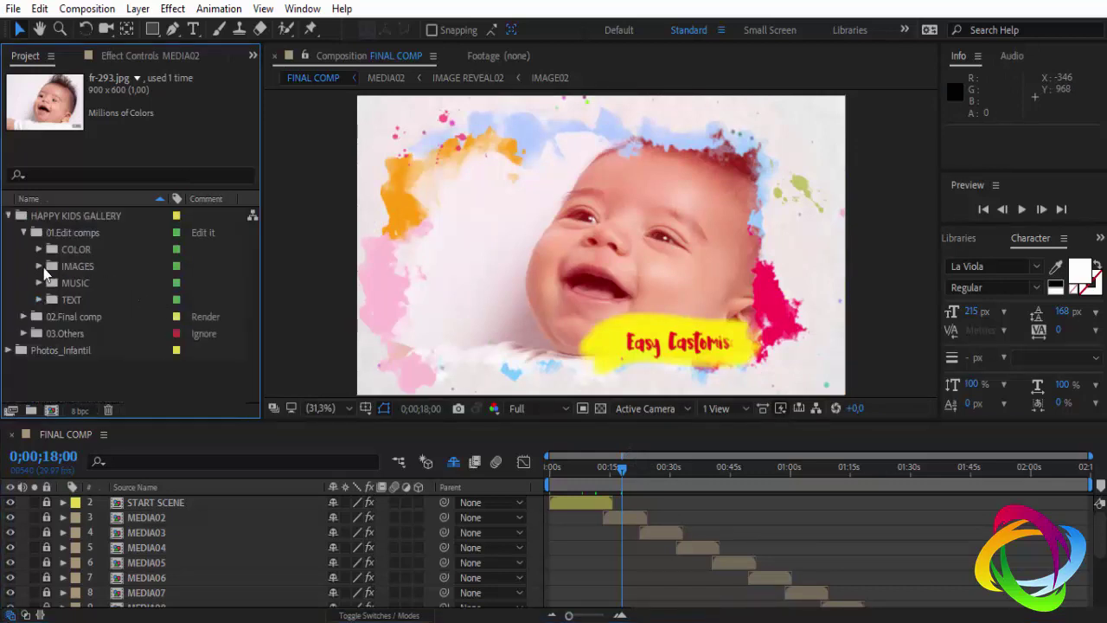
left_click(55, 297)
left_click(39, 299)
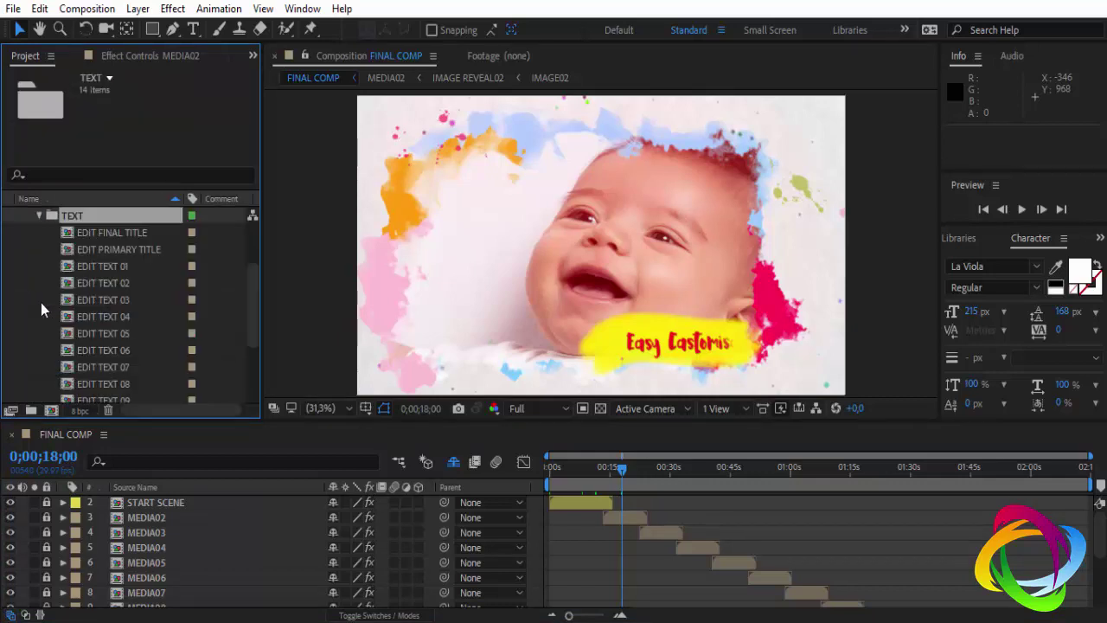
left_click(107, 233)
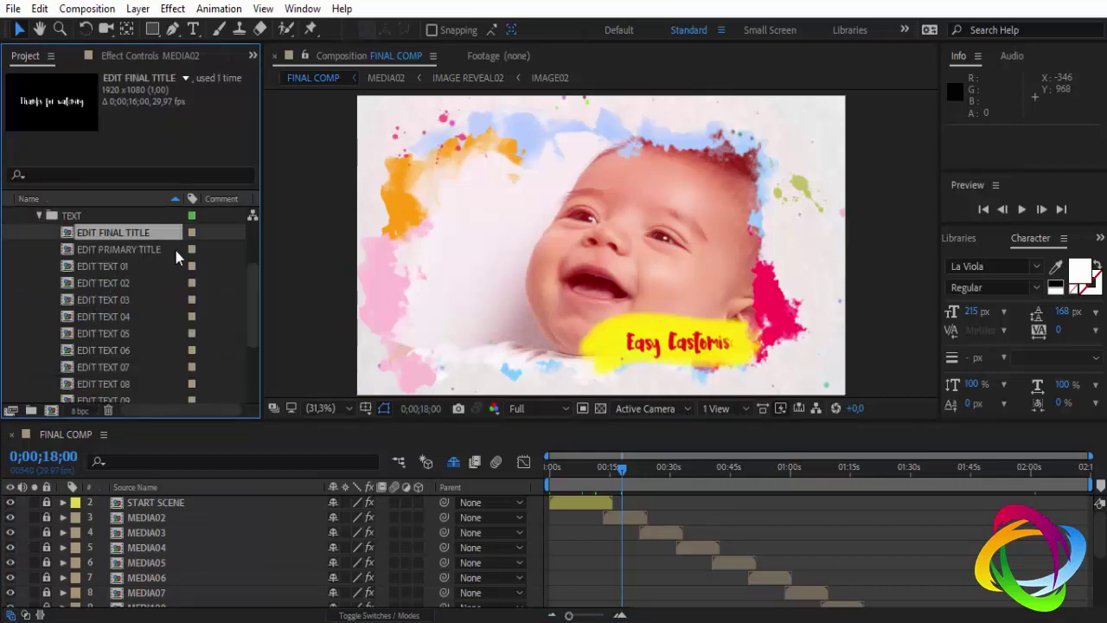
double_click(124, 251)
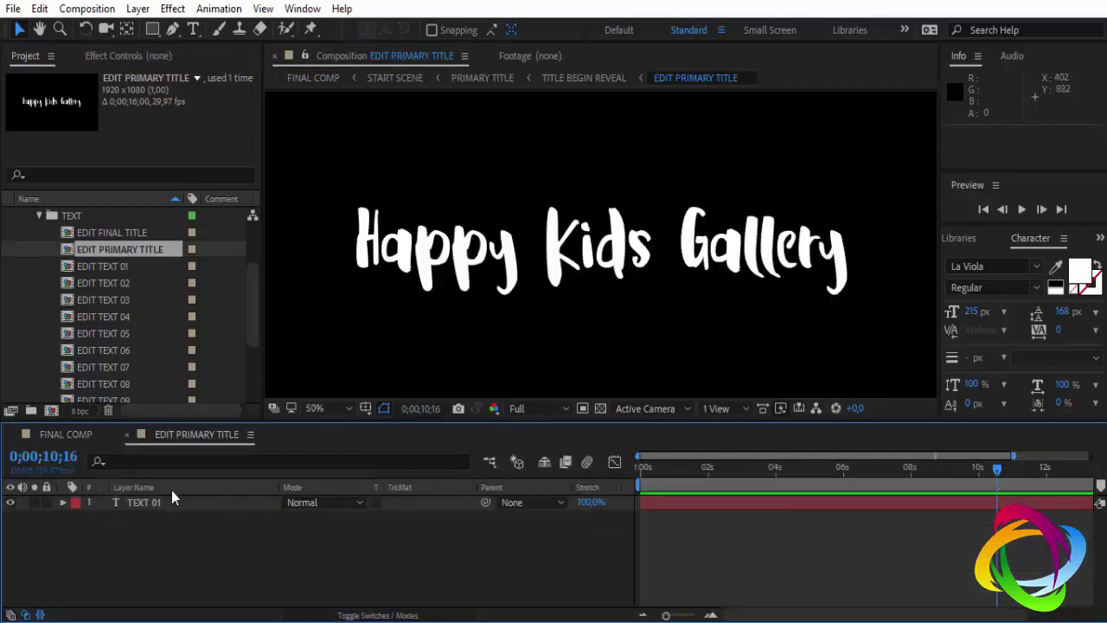
- Retype the TEXT 01 title as 'Photoembranco' over 'se inscrevam' on two lines
left_click(149, 497)
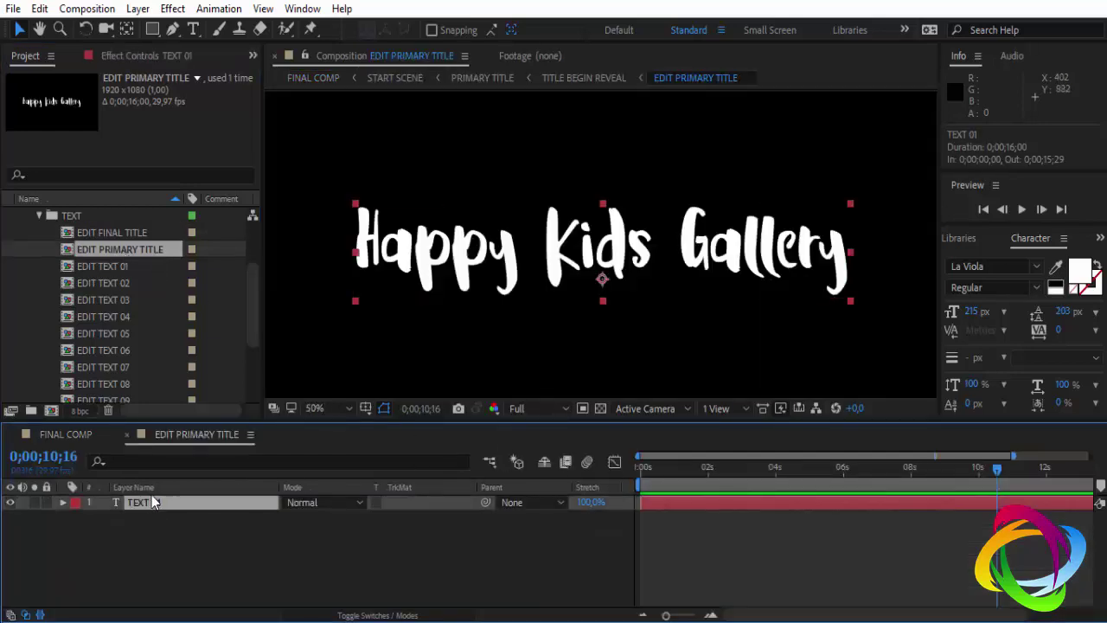
double_click(154, 504)
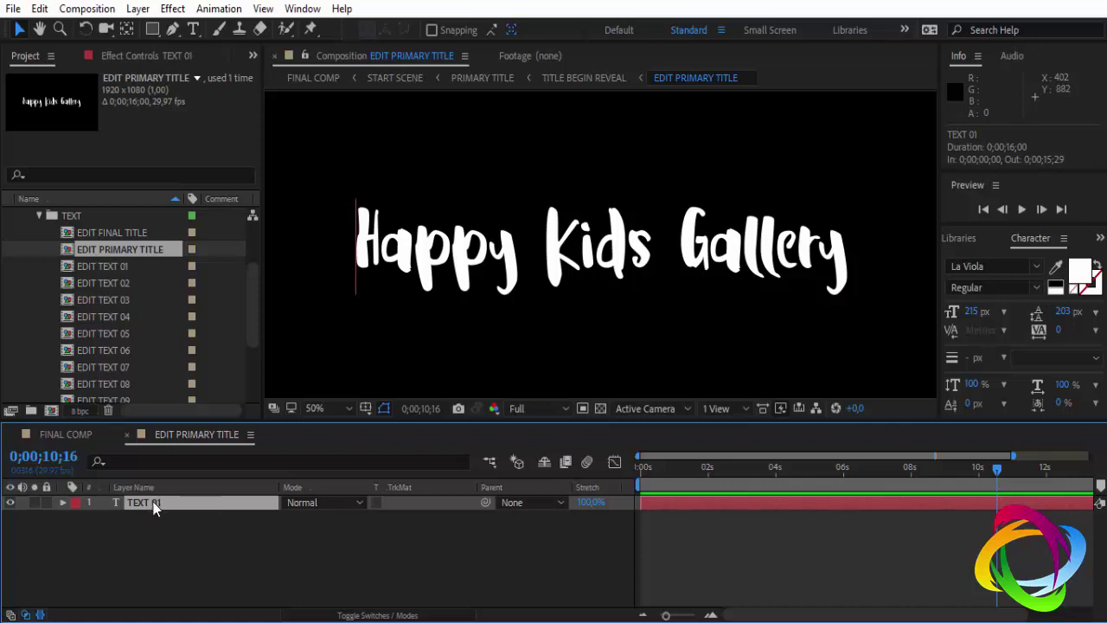
type("p")
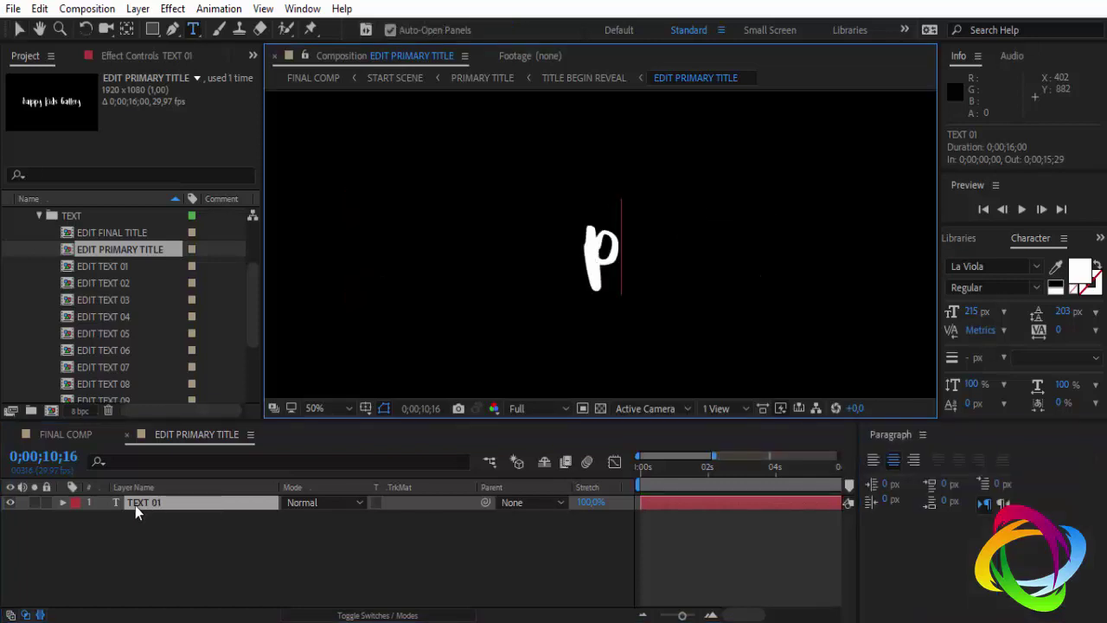
key("BackSpace")
type("Pho")
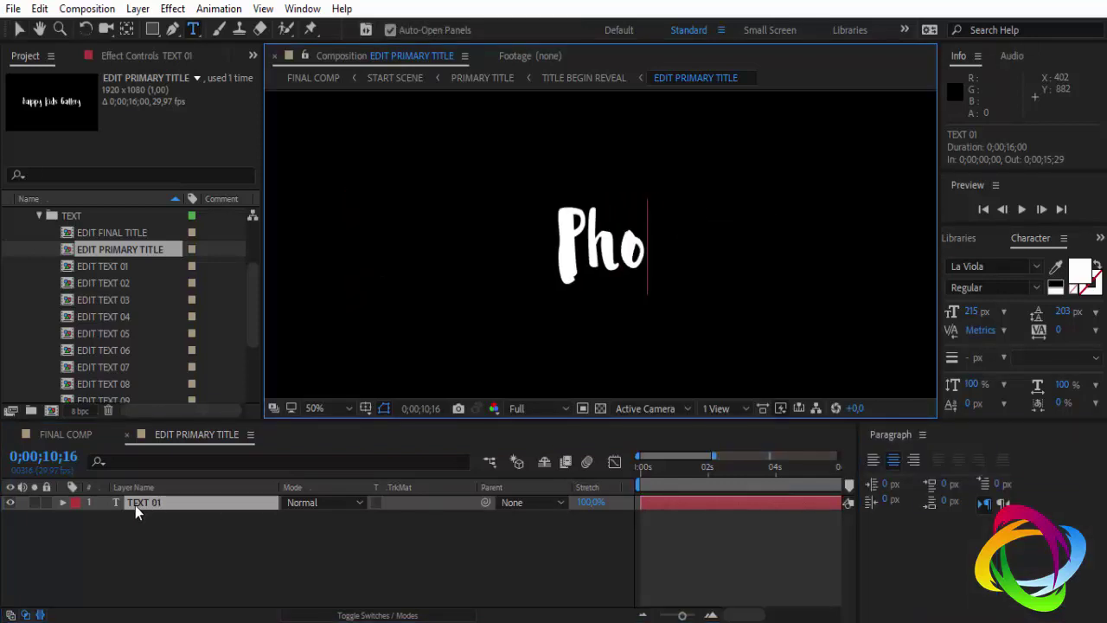
type("toembr")
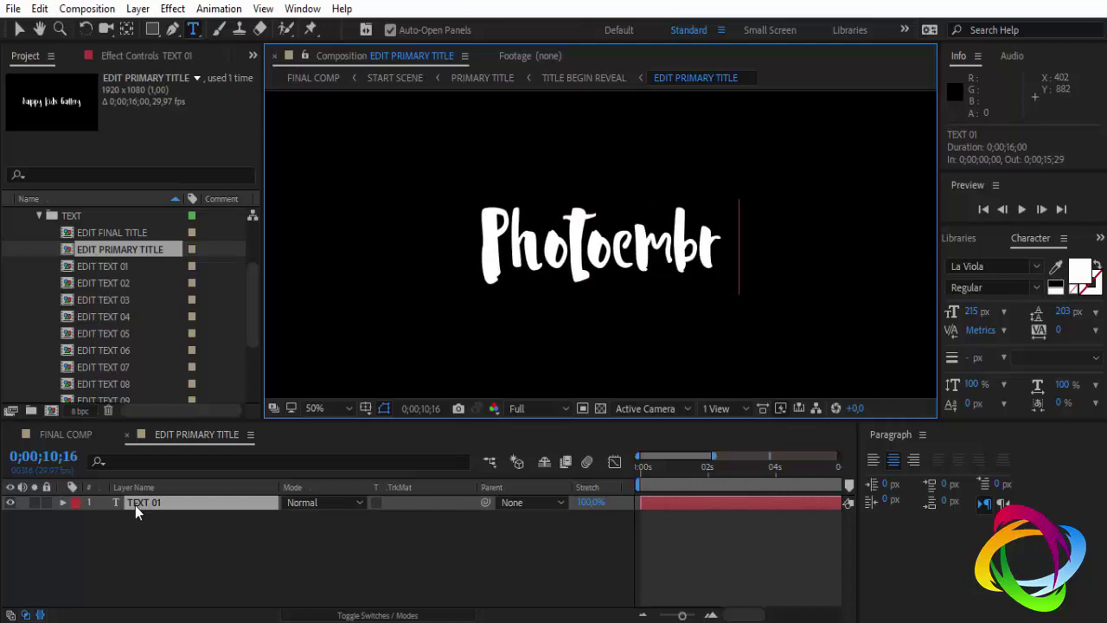
type("anco")
key("Return")
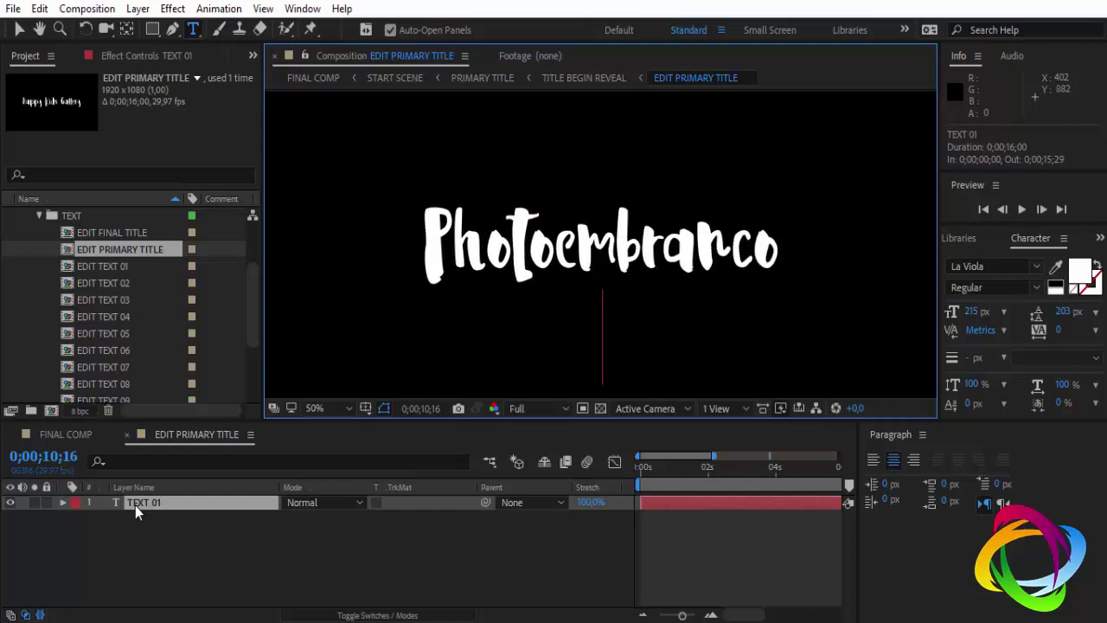
type("se i")
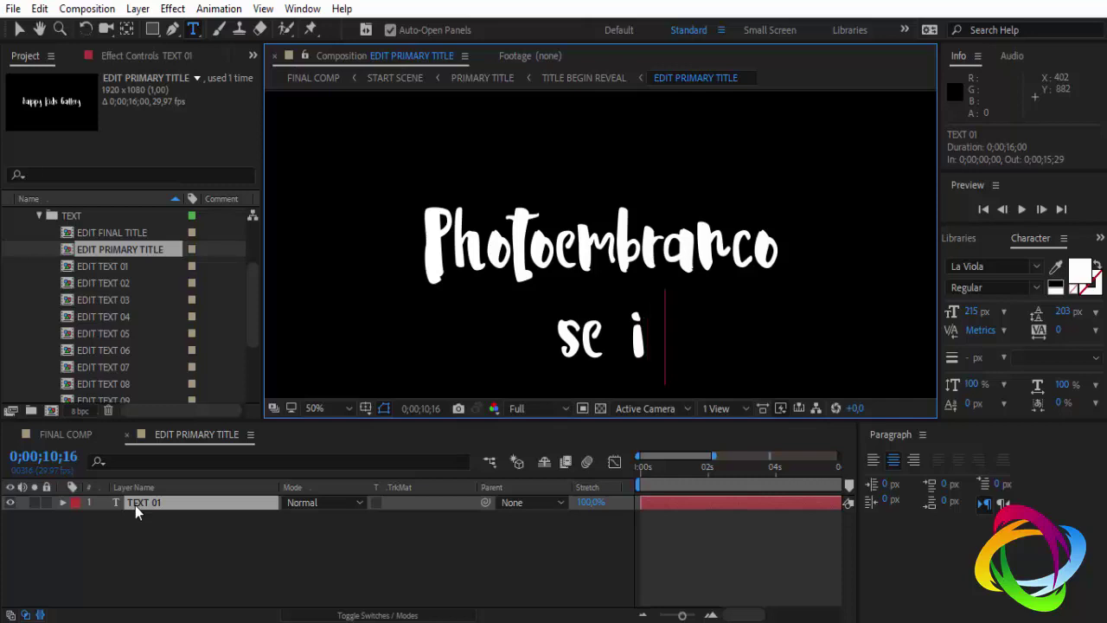
type("nscreva")
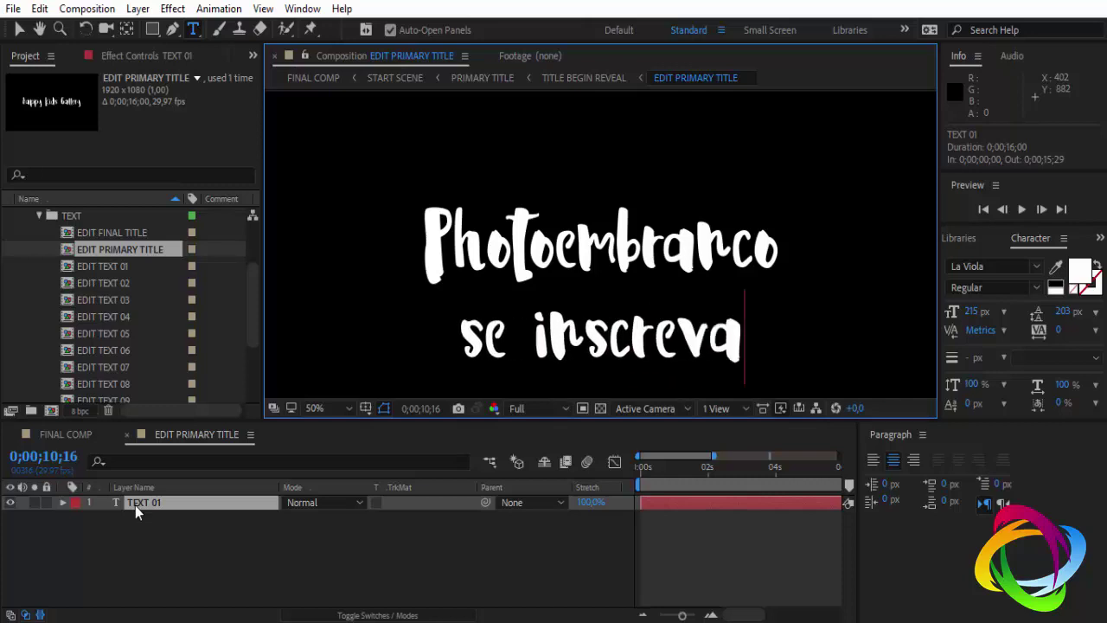
type("m")
- Tighten the title's leading to 144 px and preview it near 2 s in FINAL COMP
key("ctrl+a")
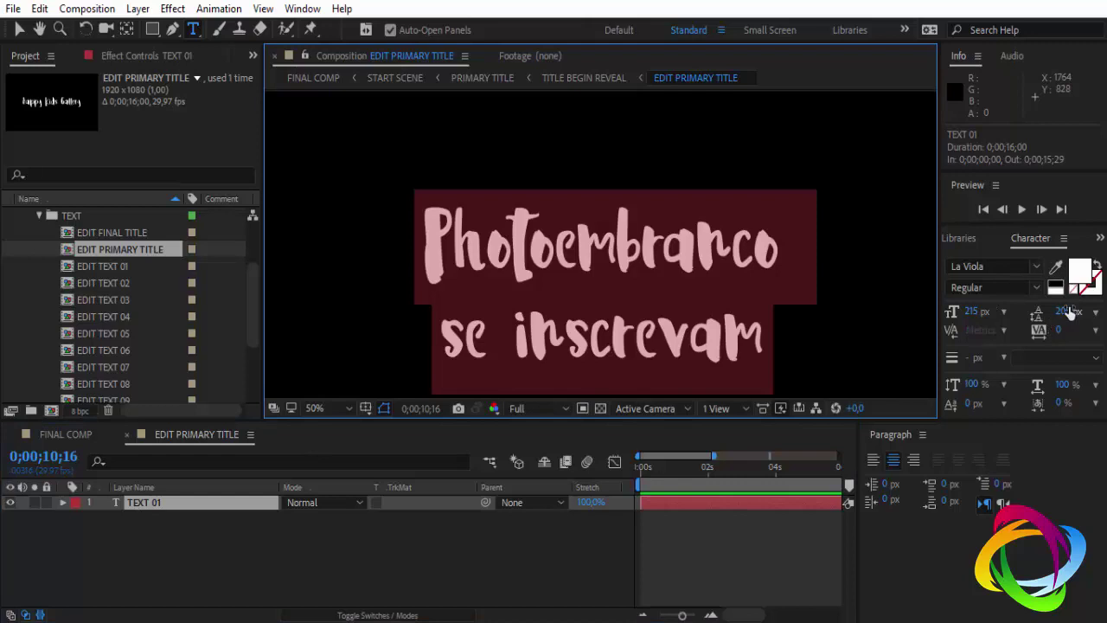
left_click_drag(1070, 313, 1028, 320)
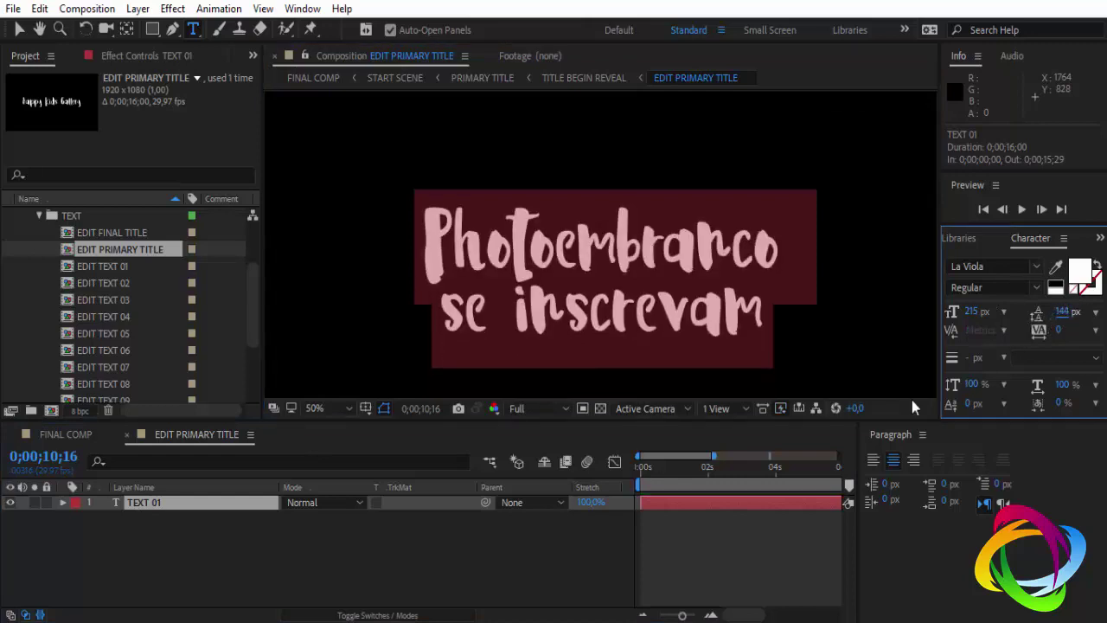
left_click(127, 435)
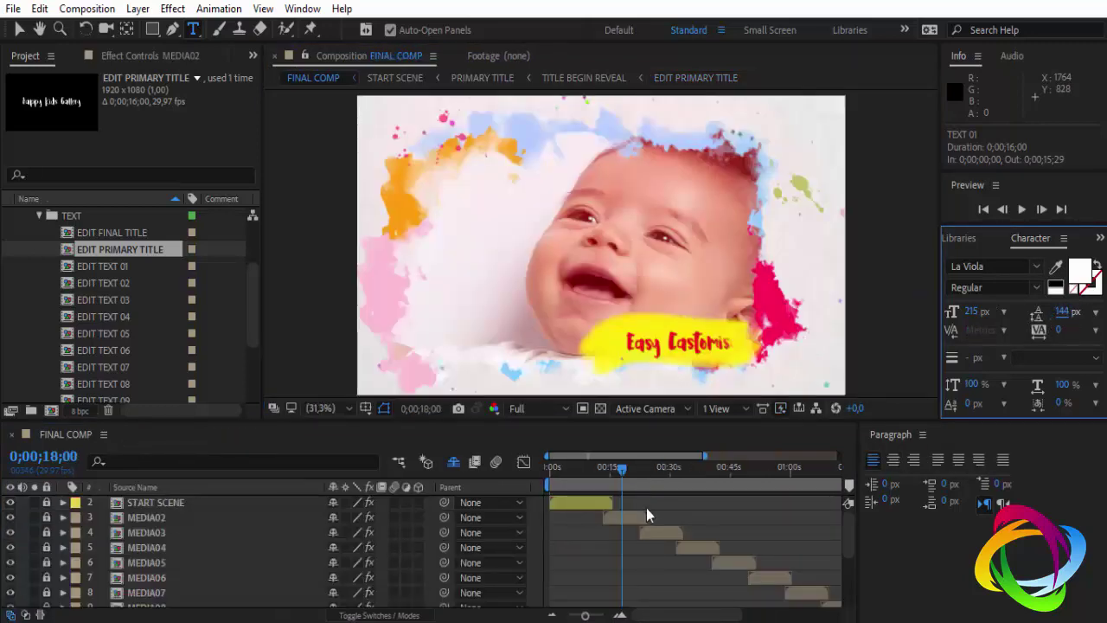
left_click(574, 473)
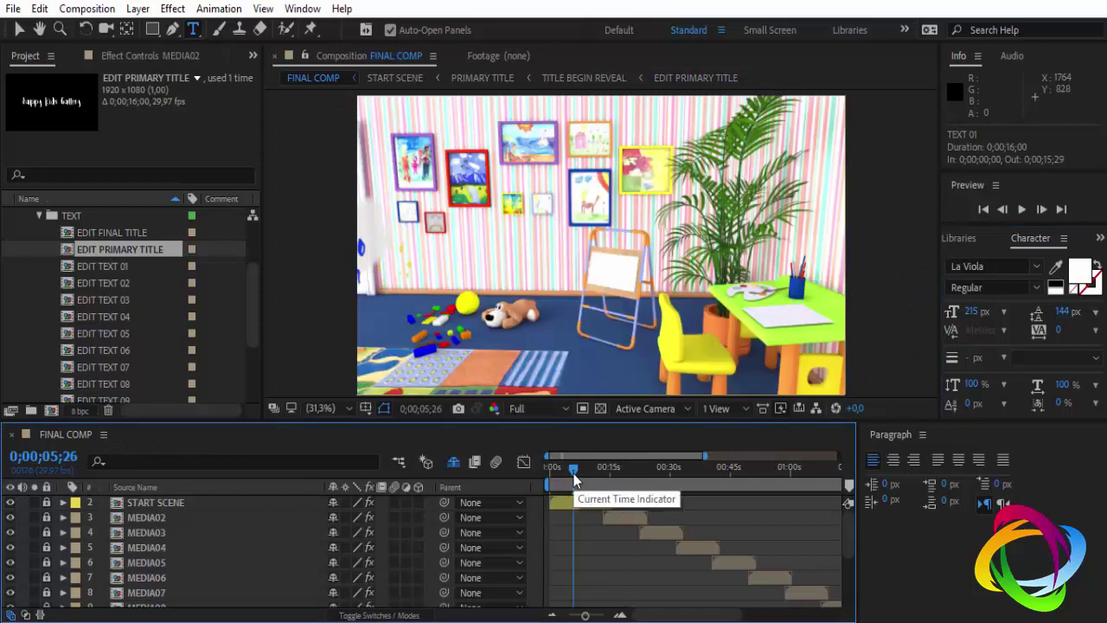
left_click(558, 473)
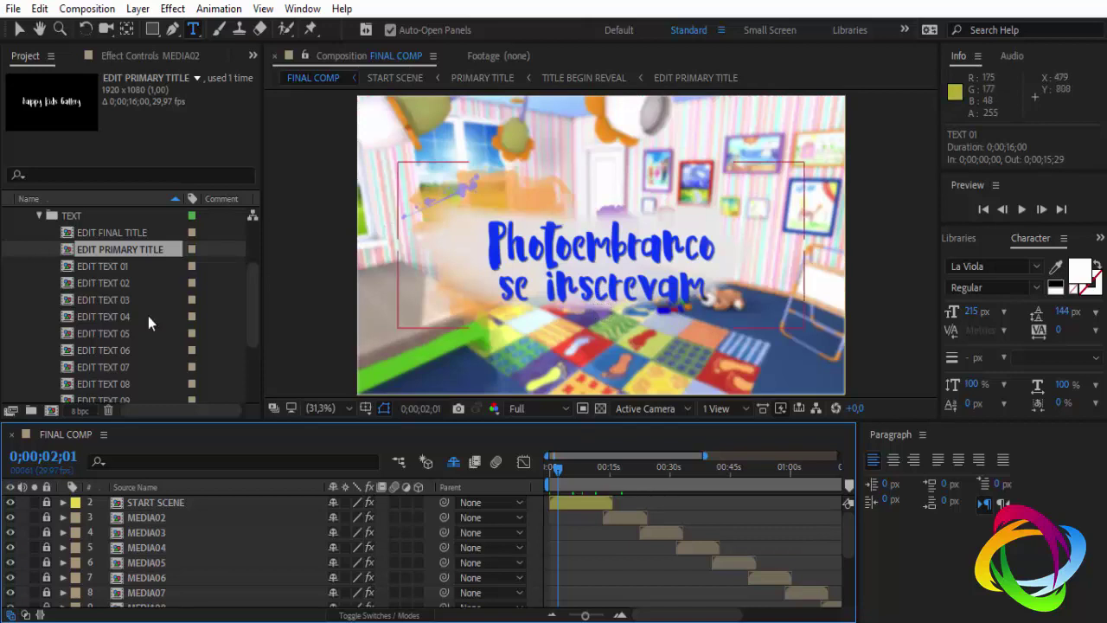
- Open EDIT TEXT 01 at 6;20 and select the 'After Effect CC' text
key("v")
double_click(111, 265)
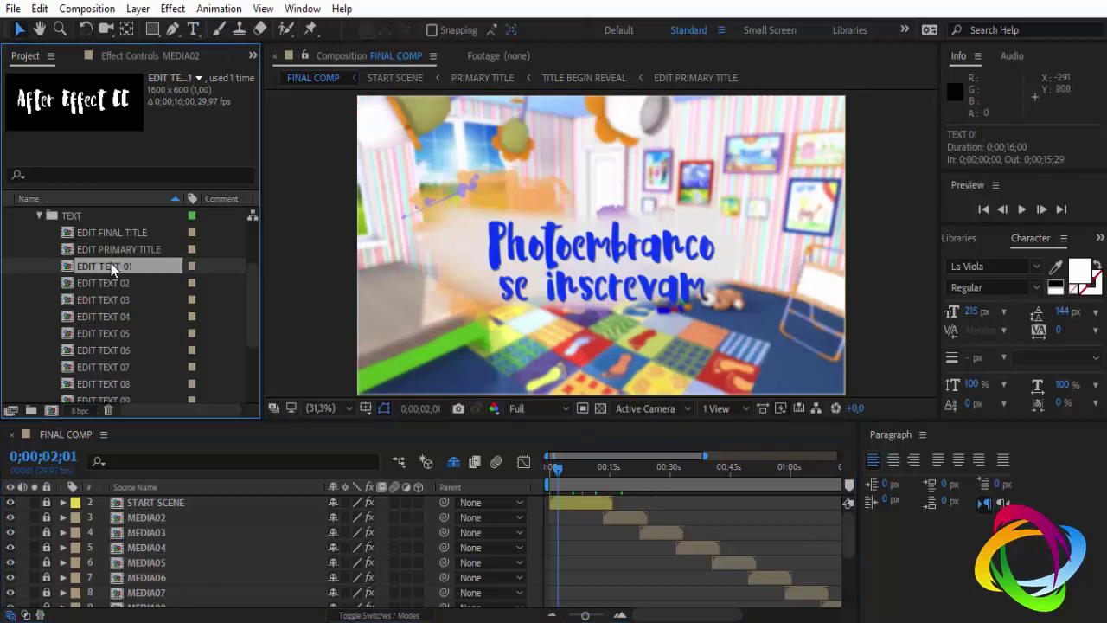
left_click(696, 489)
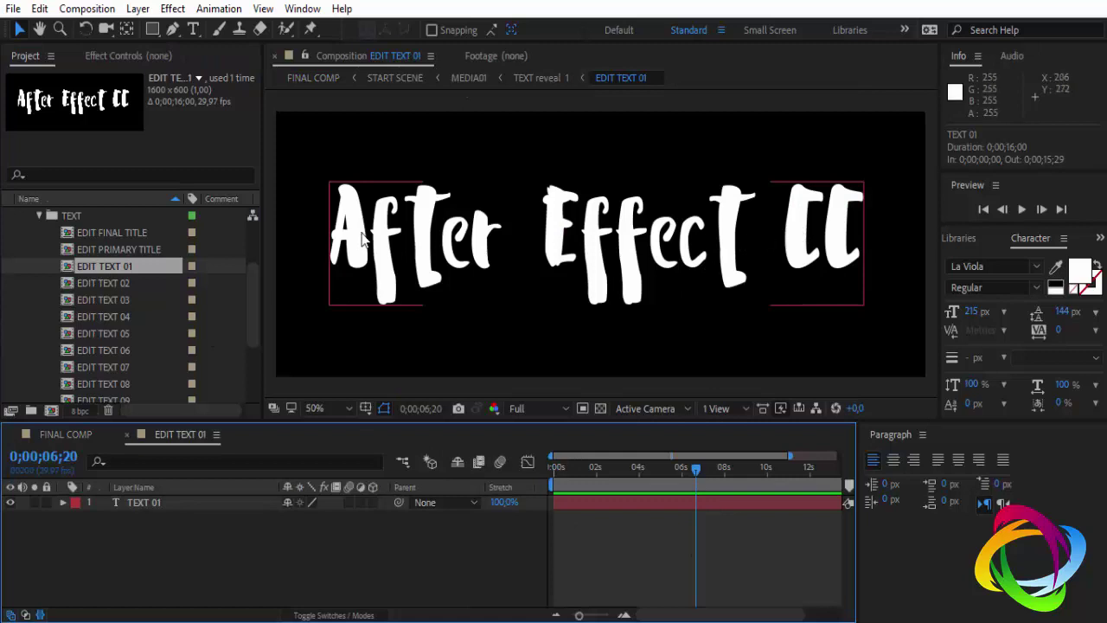
double_click(141, 506)
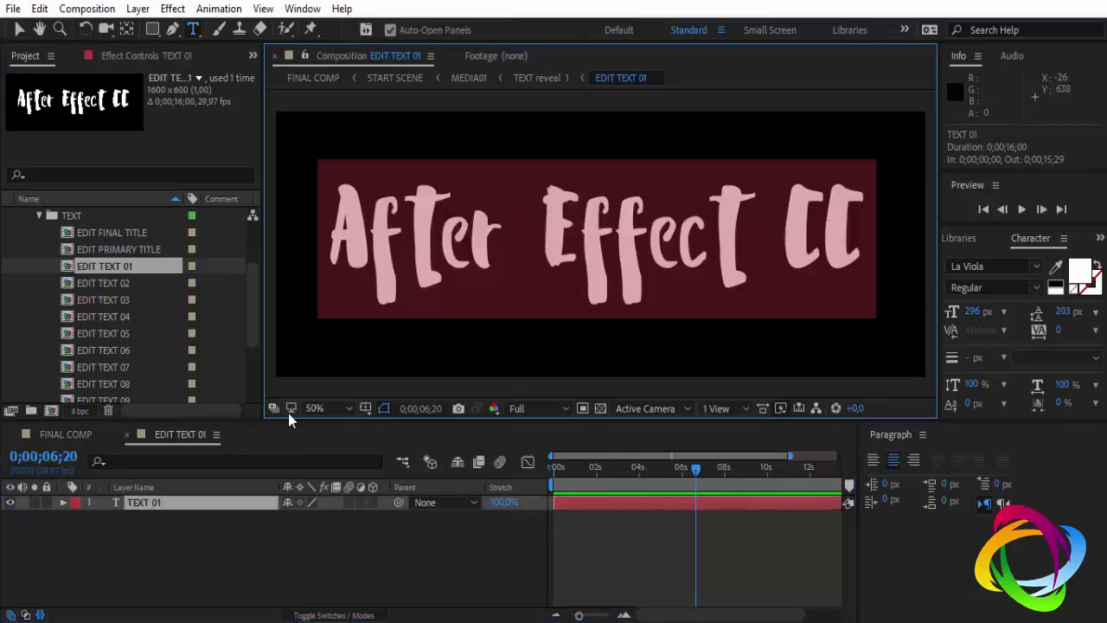
- Replace the title with the author's full name in La Viola and return to FINAL COMP
type("Hé")
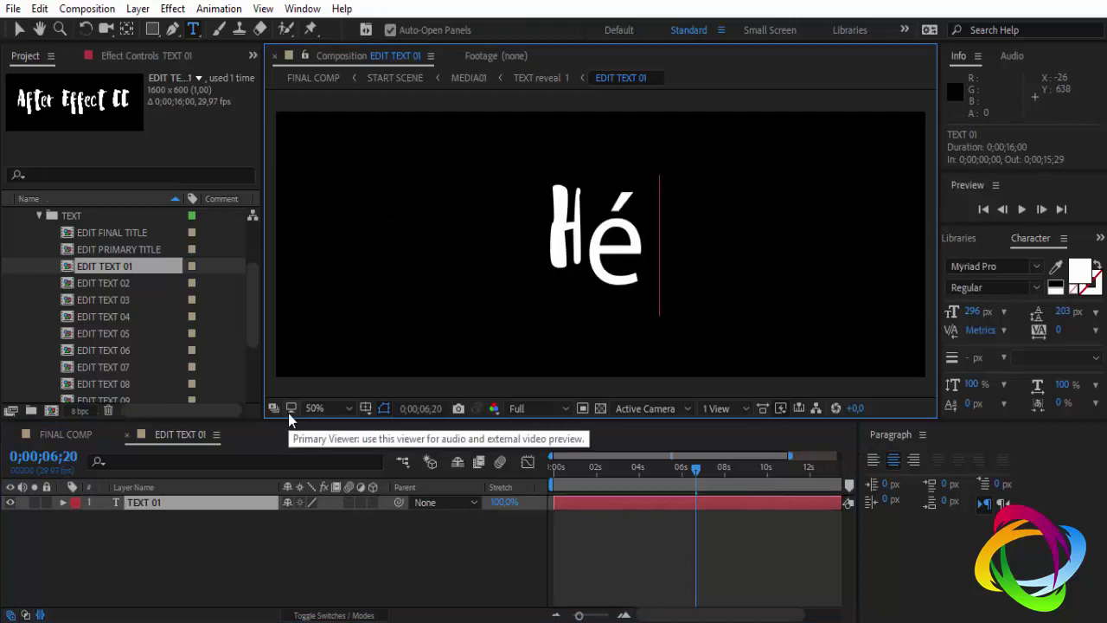
type("lio")
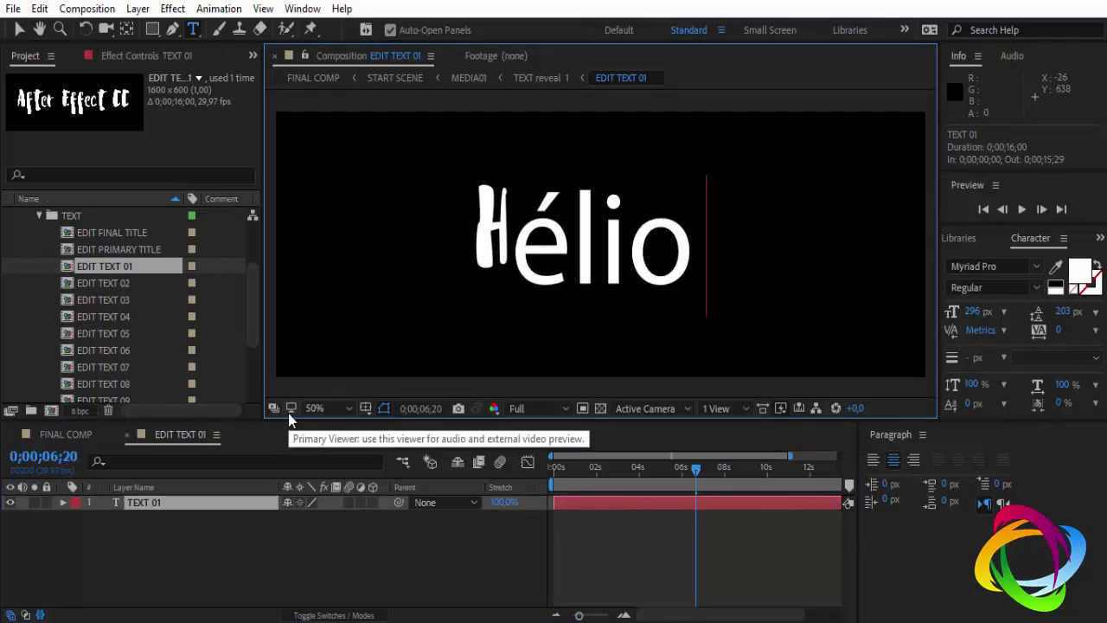
key("BackSpace")
key("BackSpace")
key("BackSpace")
key("BackSpace")
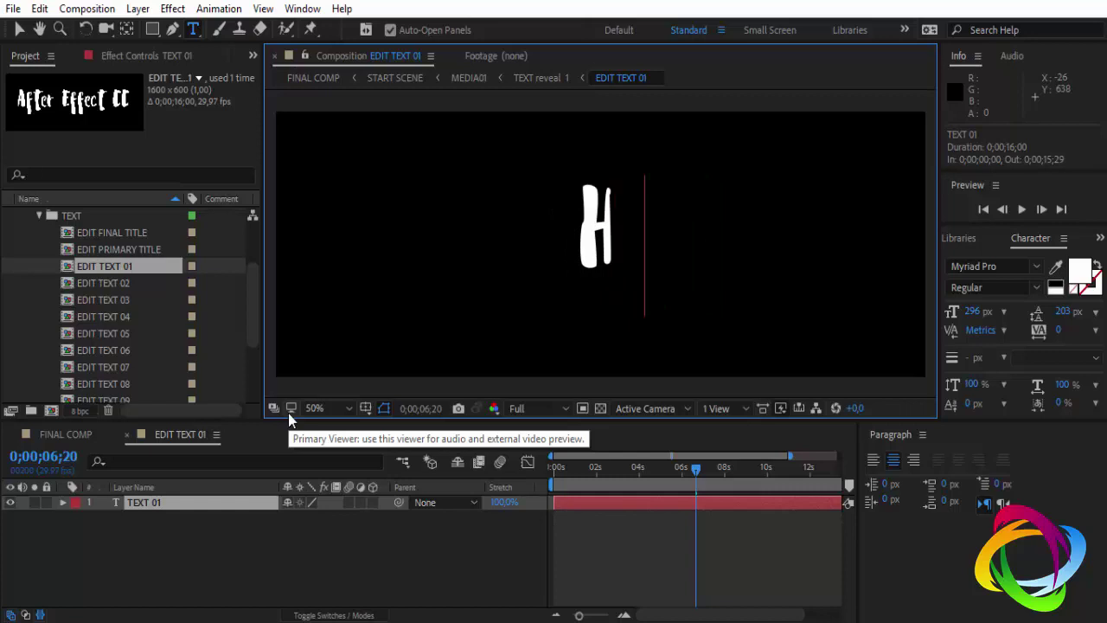
type("ELI")
key("BackSpace")
key("BackSpace")
key("BackSpace")
key("BackSpace")
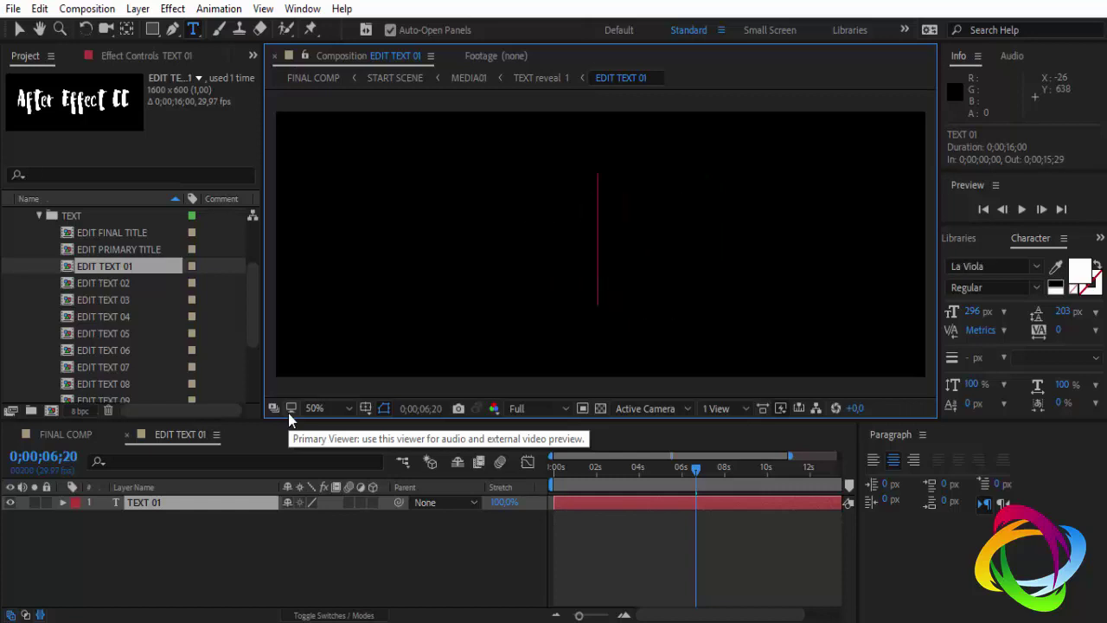
type("h")
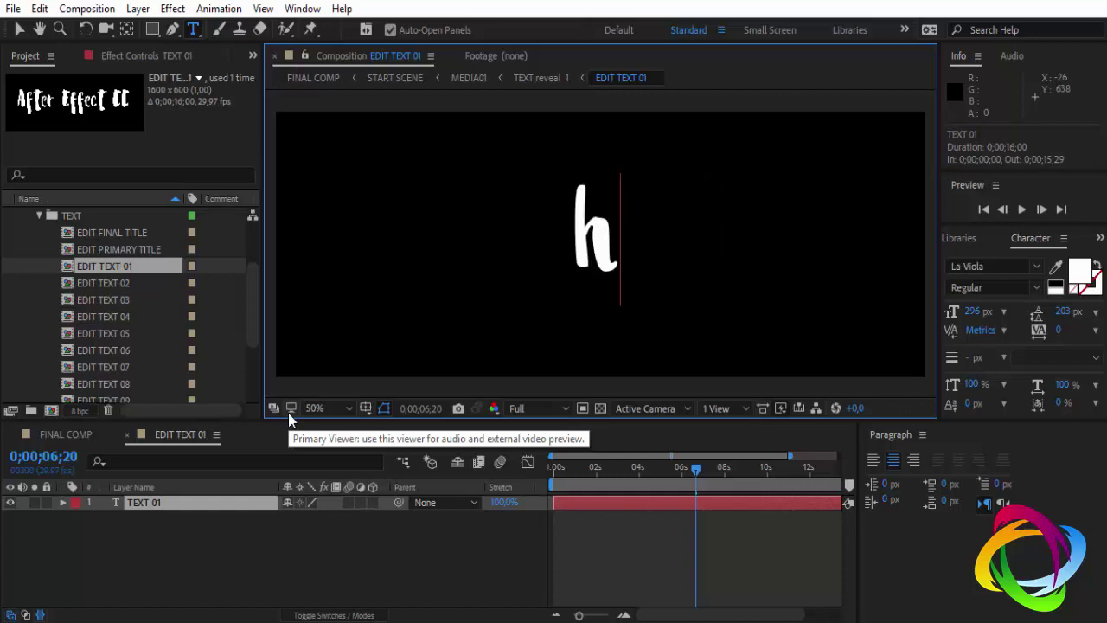
key("BackSpace")
type("h")
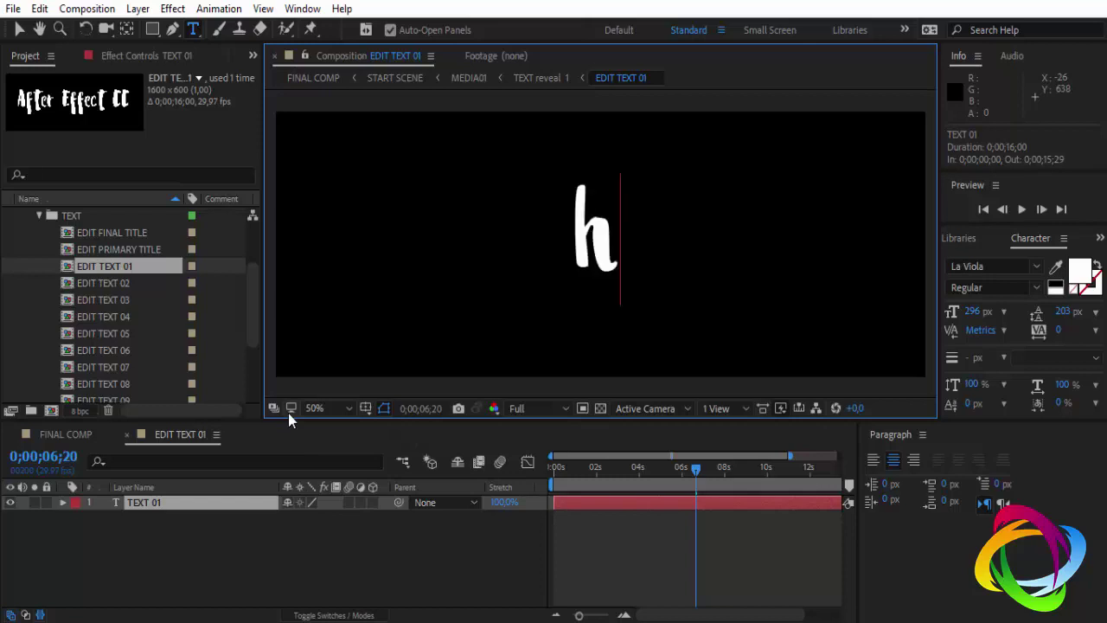
key("BackSpace")
type("H")
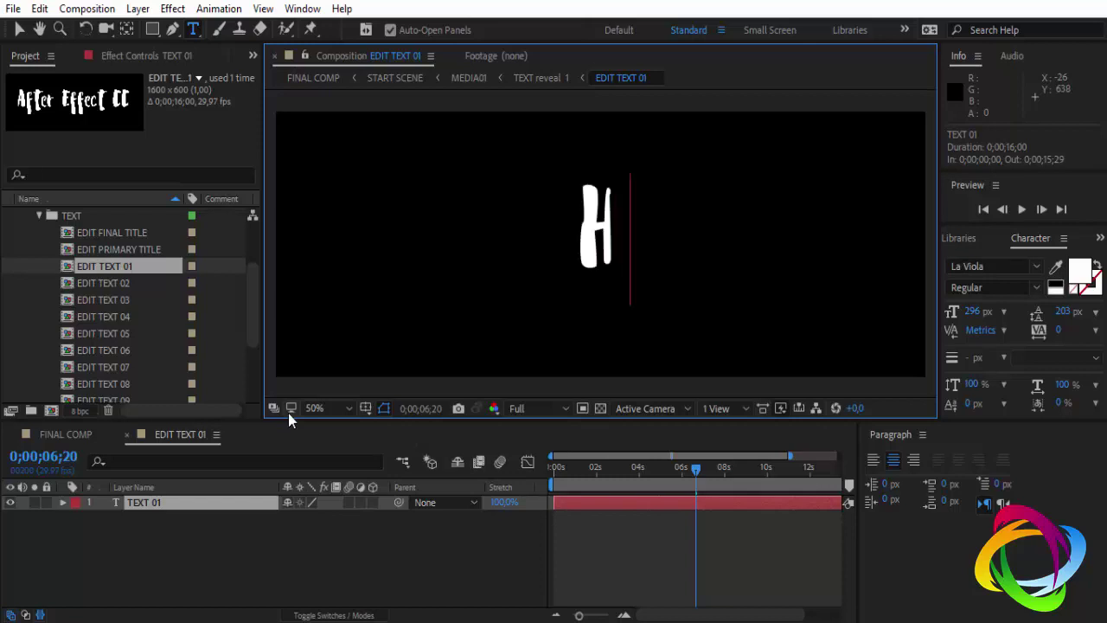
type("elio  ")
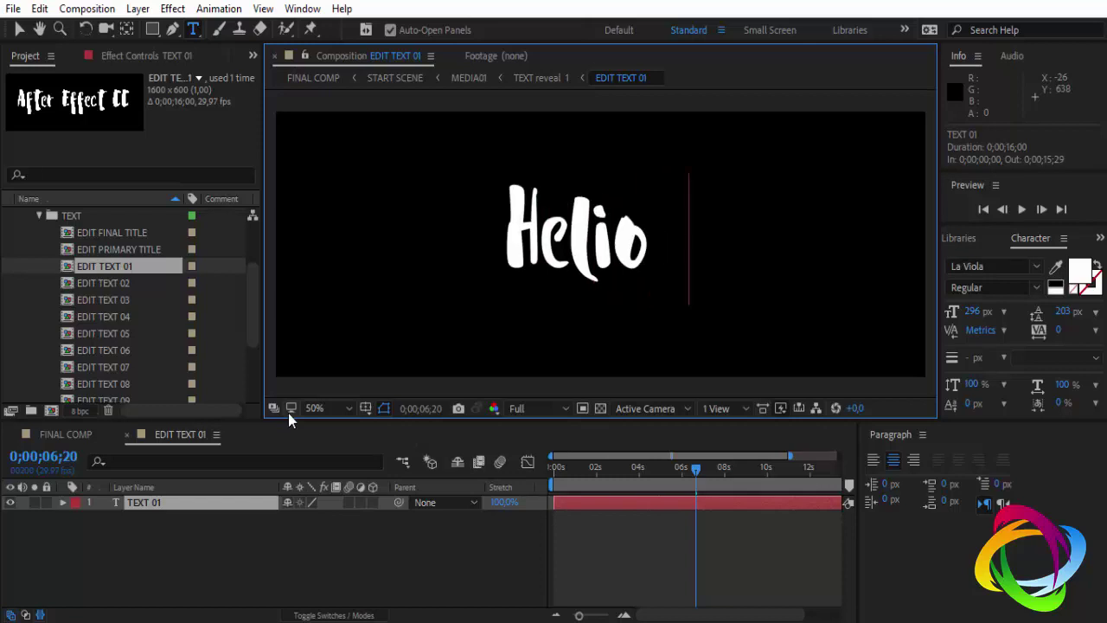
type("Reis")
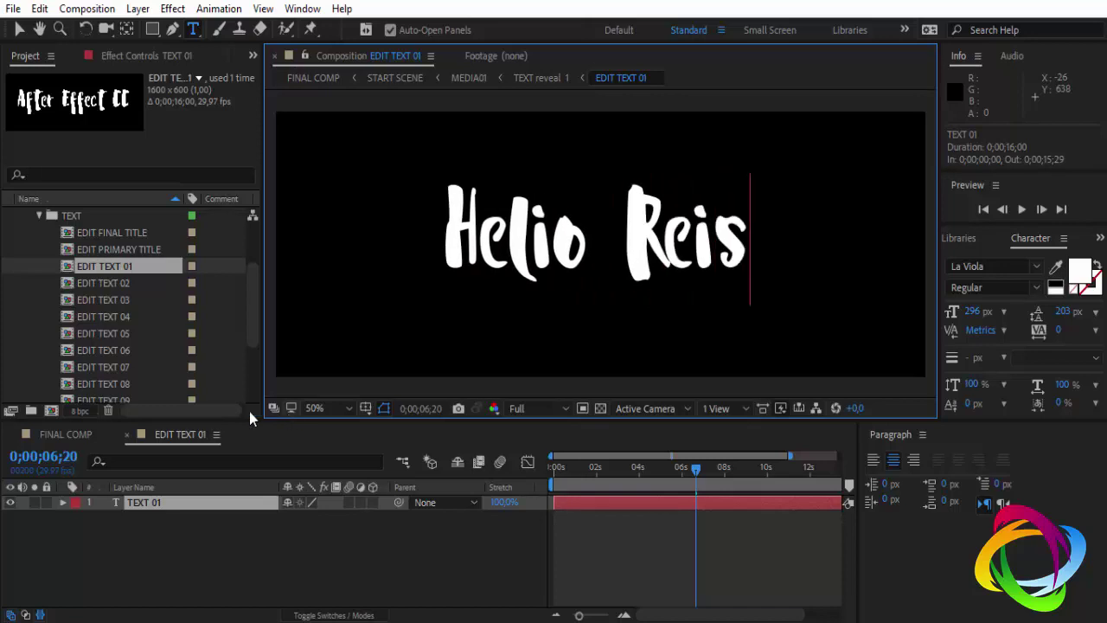
left_click(128, 435)
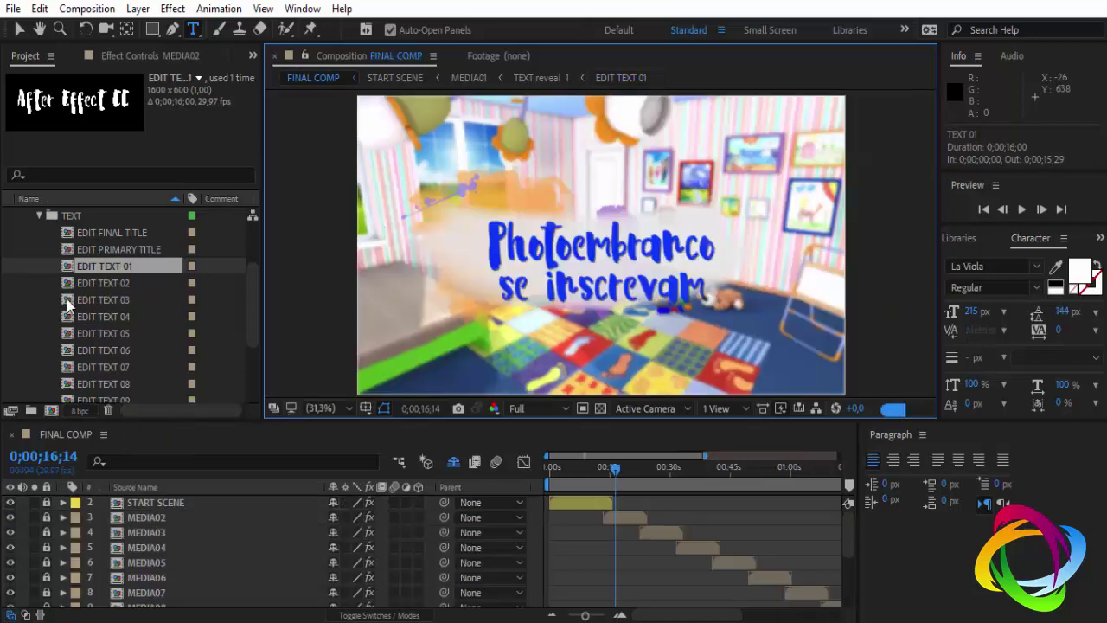
- Collapse TEXT, expand 02.Final comp to select FINAL COMP, and close the Paragraph panel
scroll(56, 277, "up", 3)
left_click(38, 300)
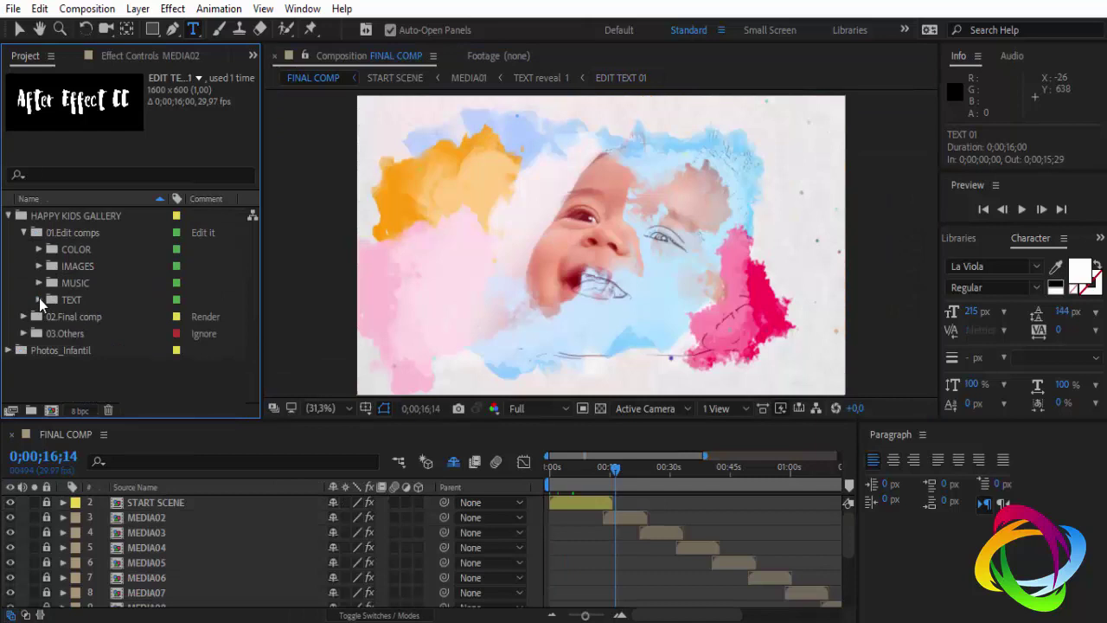
left_click(76, 249)
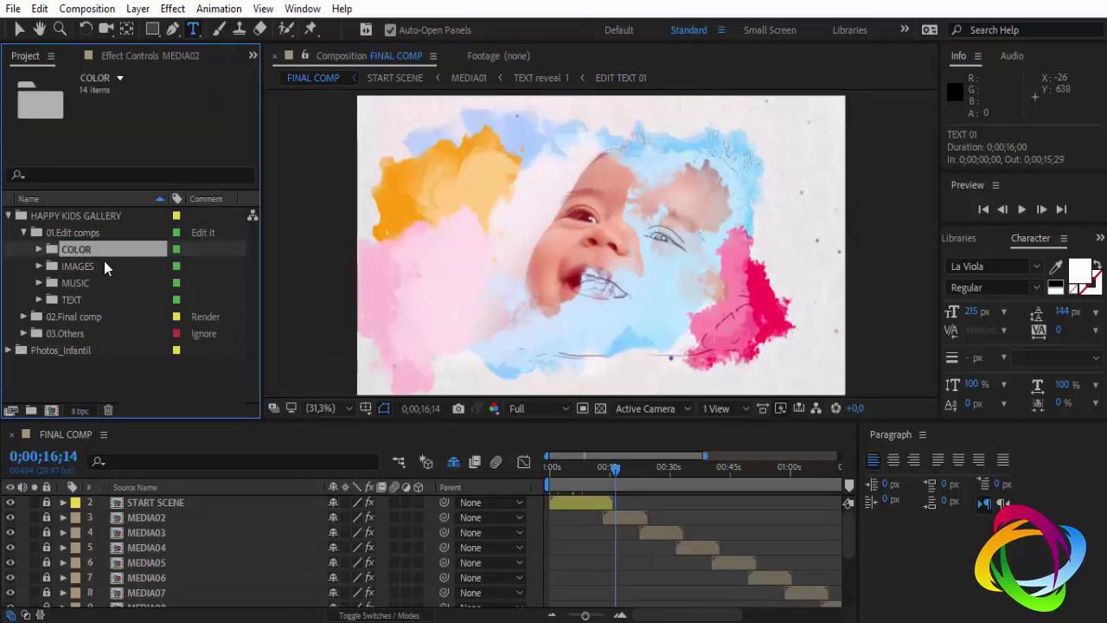
left_click(95, 266)
left_click(75, 285)
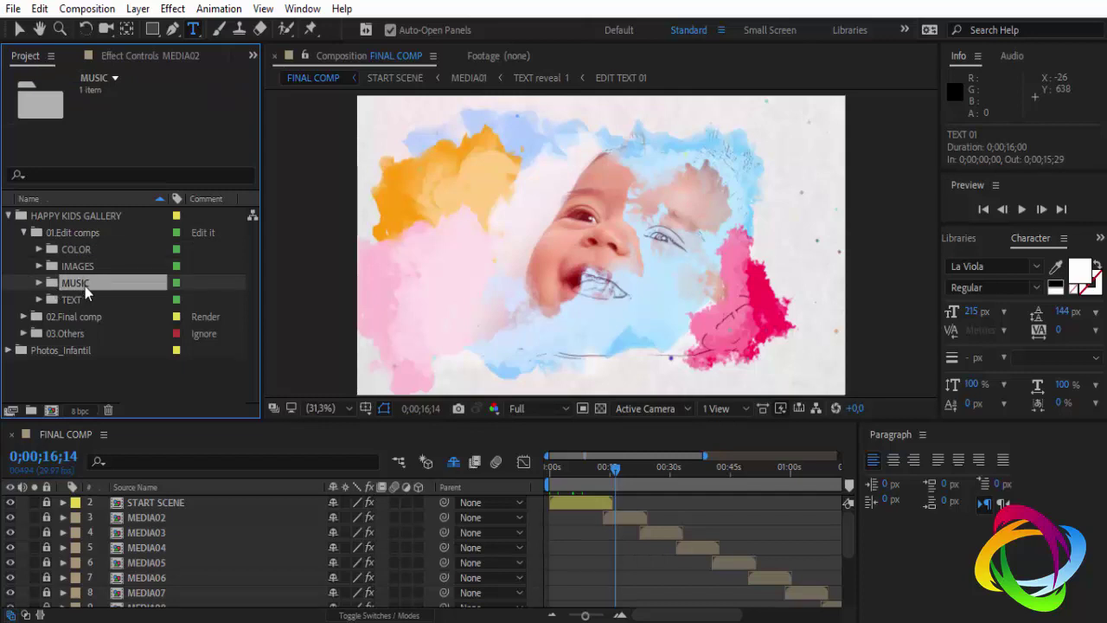
left_click(75, 298)
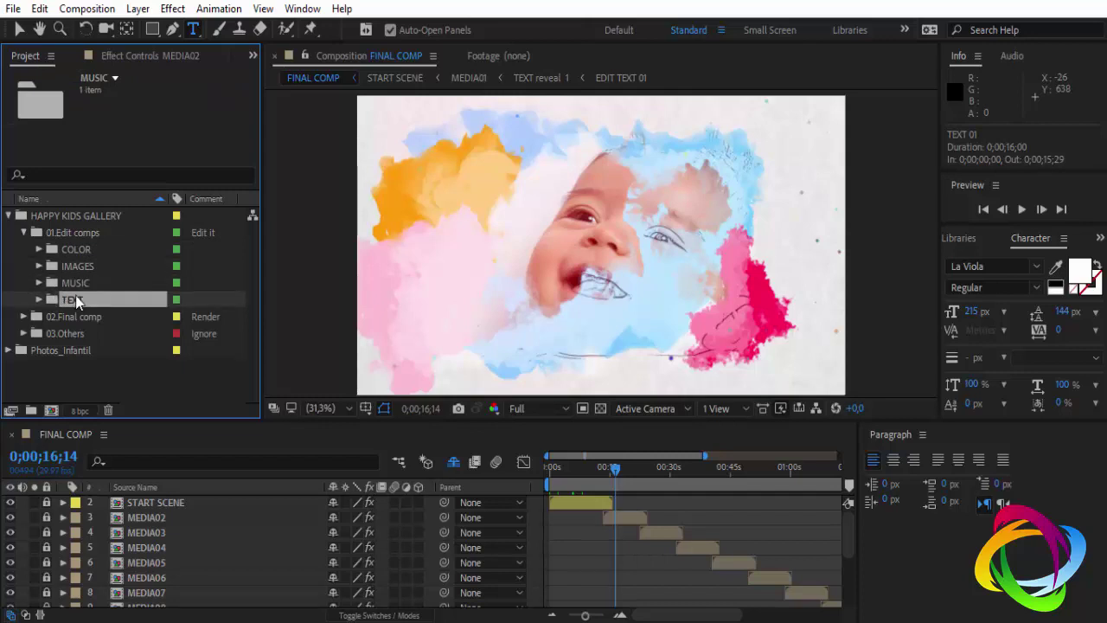
left_click(23, 317)
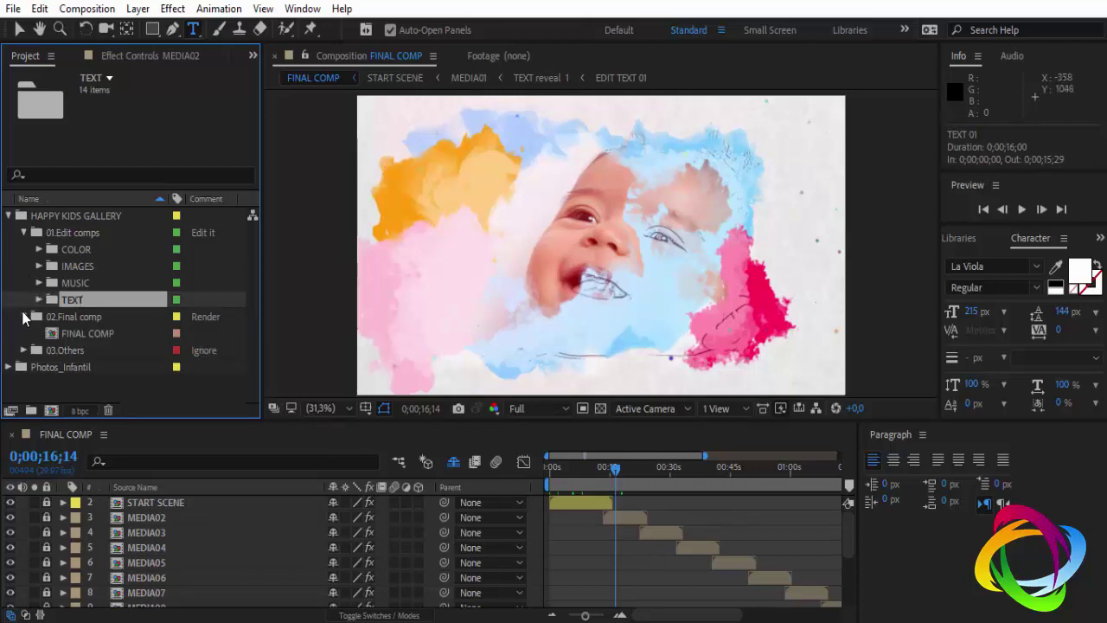
left_click(95, 336)
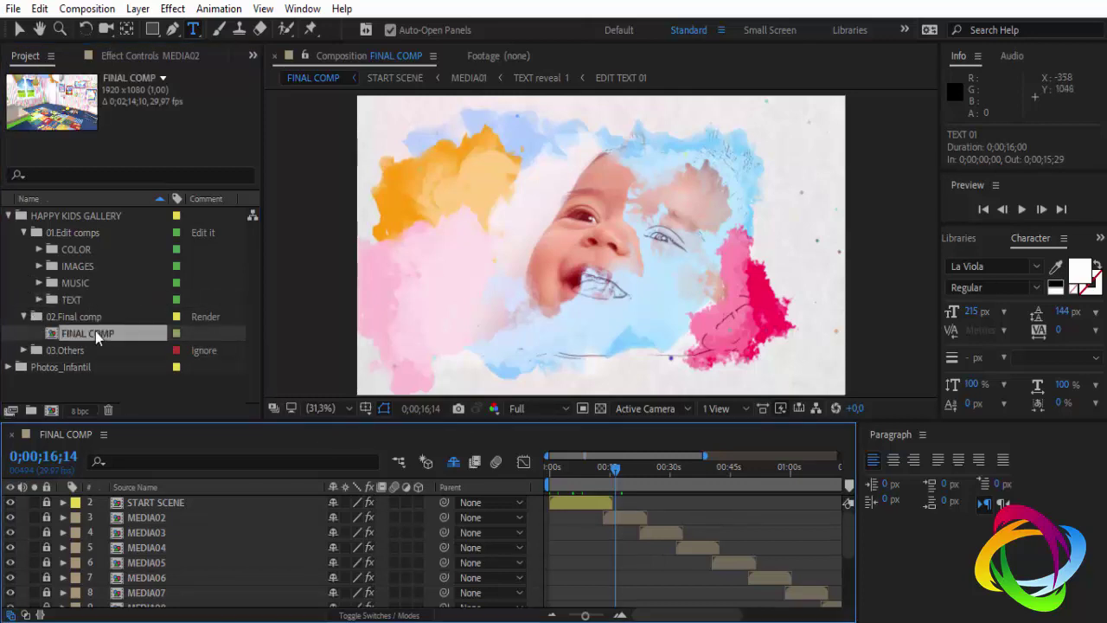
left_click(921, 435)
left_click(963, 215)
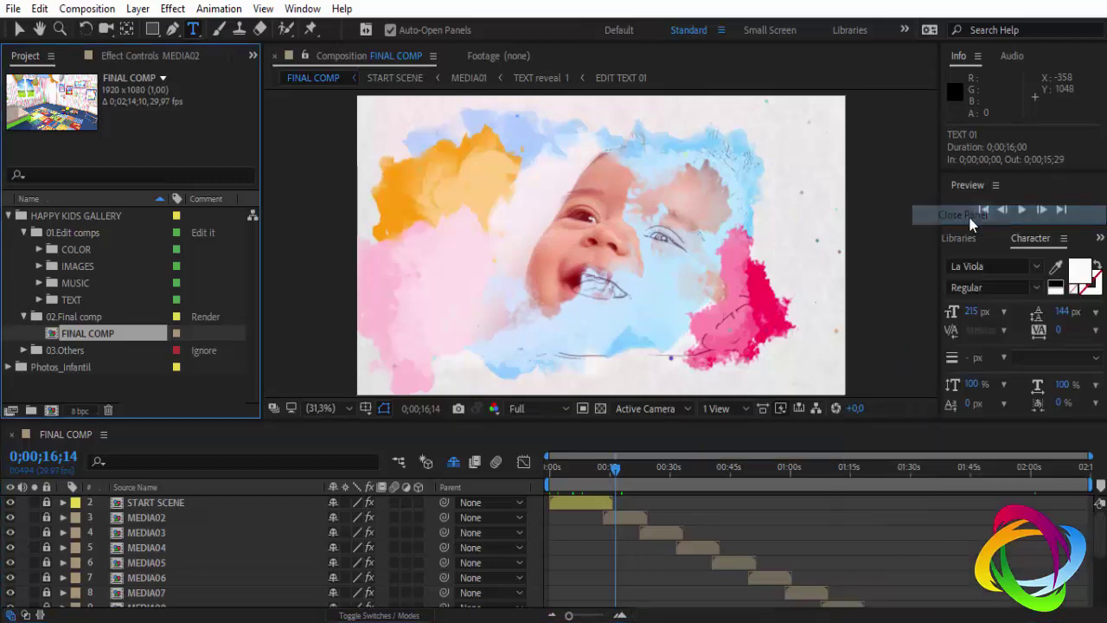
- Add FINAL COMP to the Render Queue with QuickTime as the output format
left_click(86, 9)
left_click(115, 153)
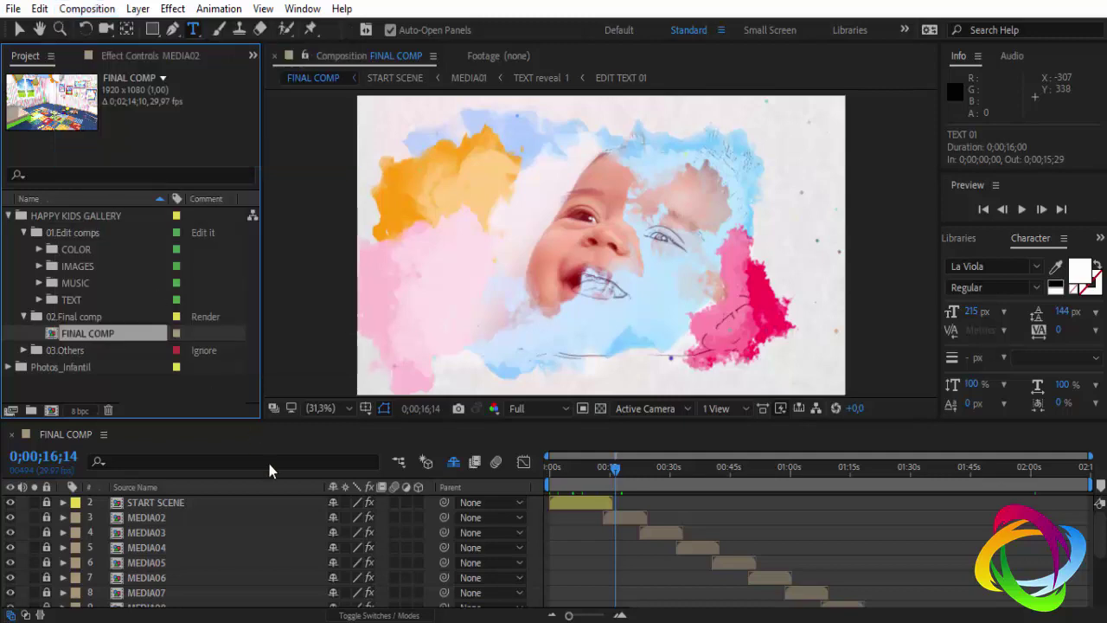
left_click(138, 599)
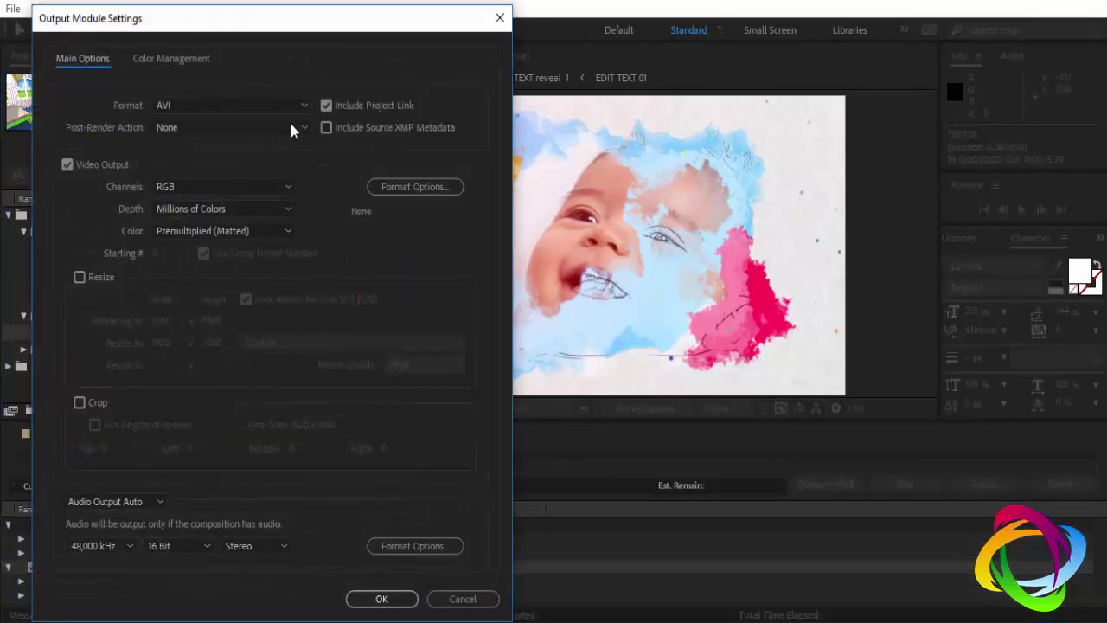
left_click(300, 105)
left_click(282, 301)
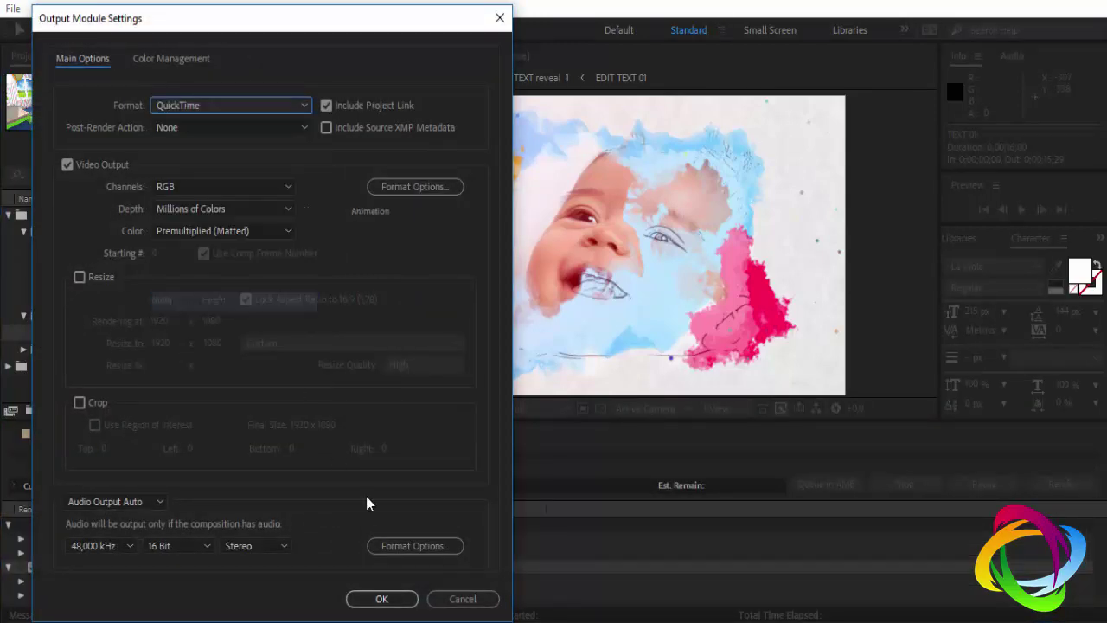
left_click(381, 599)
- Output the movie to the desktop as FINAL COMPgg.mov and start rendering
left_click(409, 595)
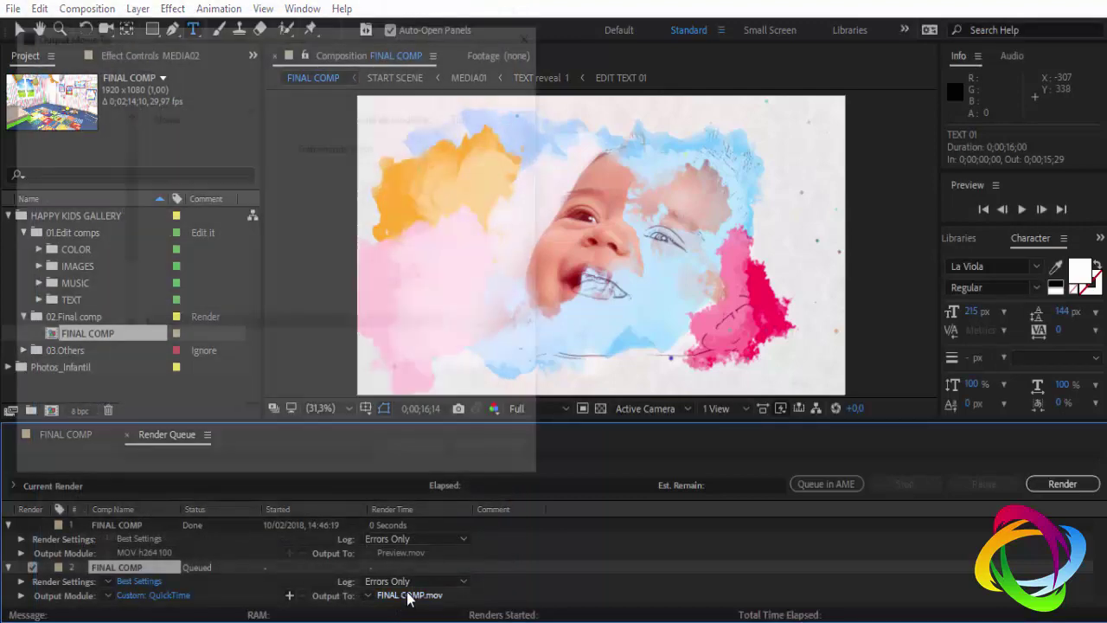
left_click(87, 142)
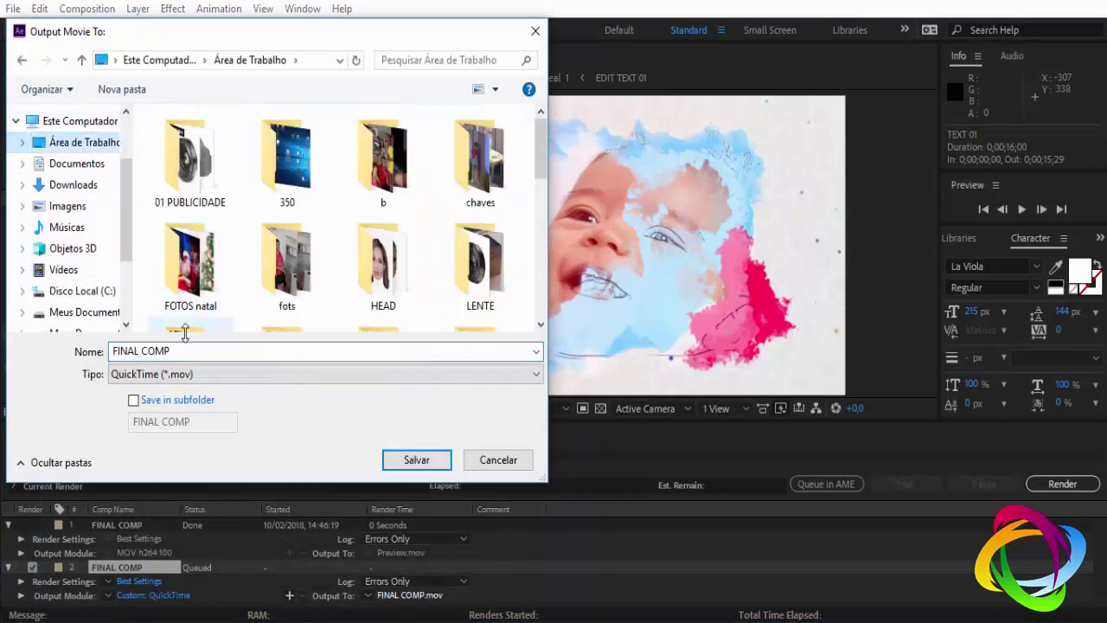
left_click(179, 350)
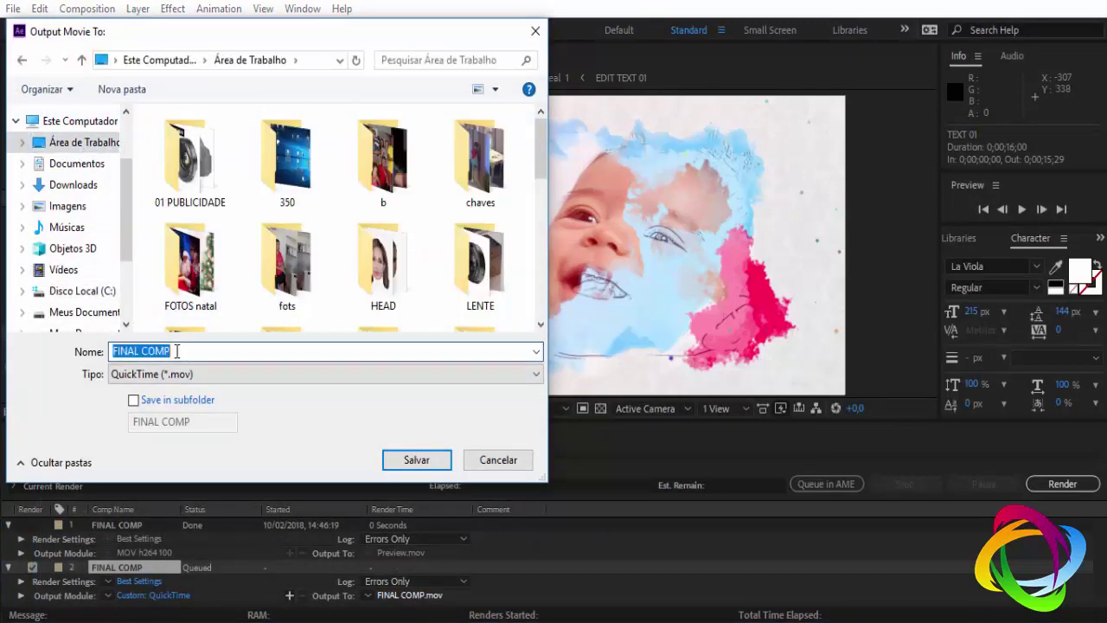
left_click(411, 463)
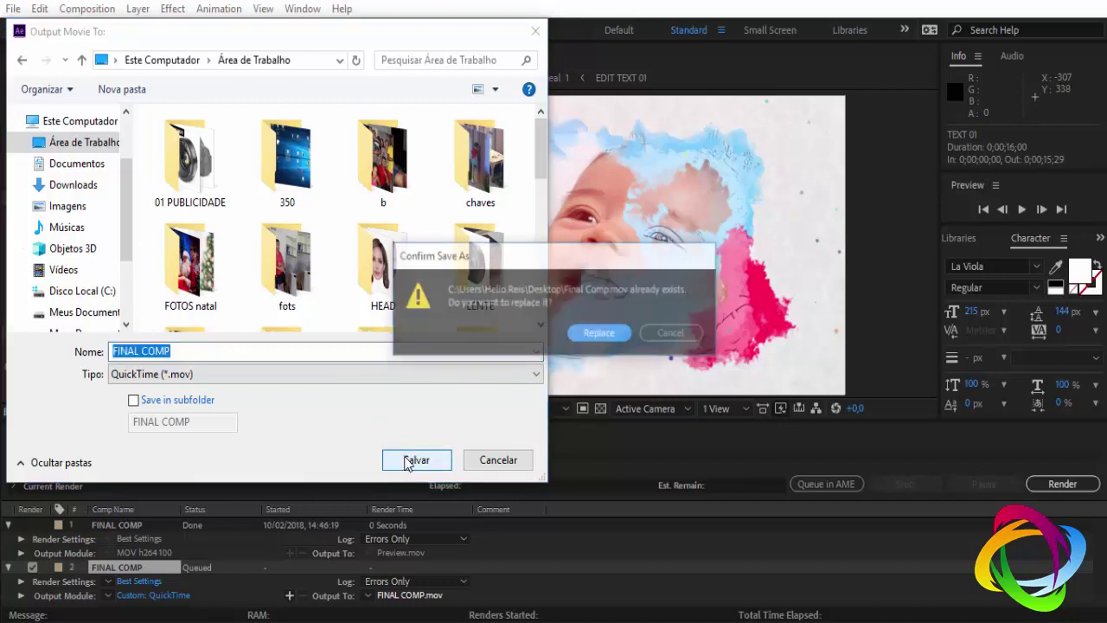
left_click(673, 333)
double_click(275, 349)
left_click(275, 347)
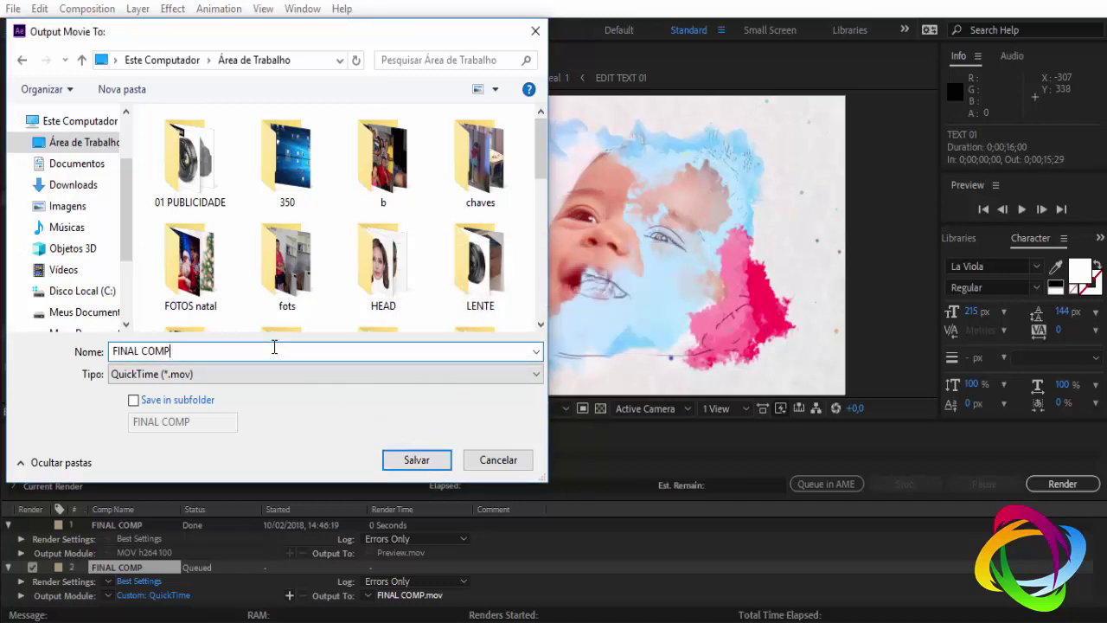
left_click(389, 462)
left_click(1059, 485)
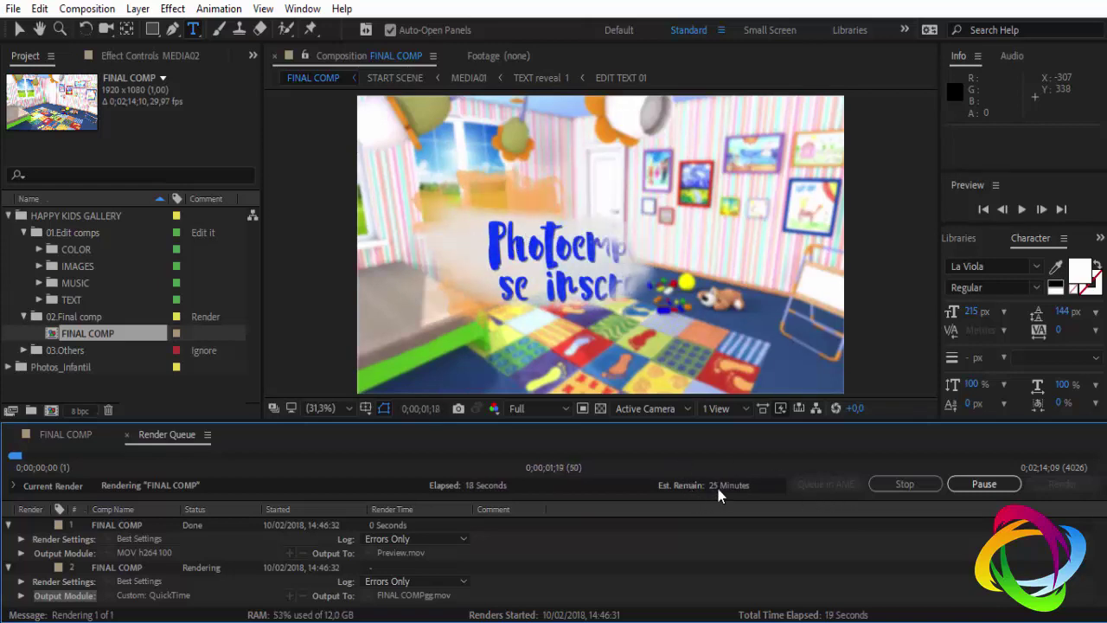
- Stop the FINAL COMP render and quit After Effects without saving the project
left_click(911, 484)
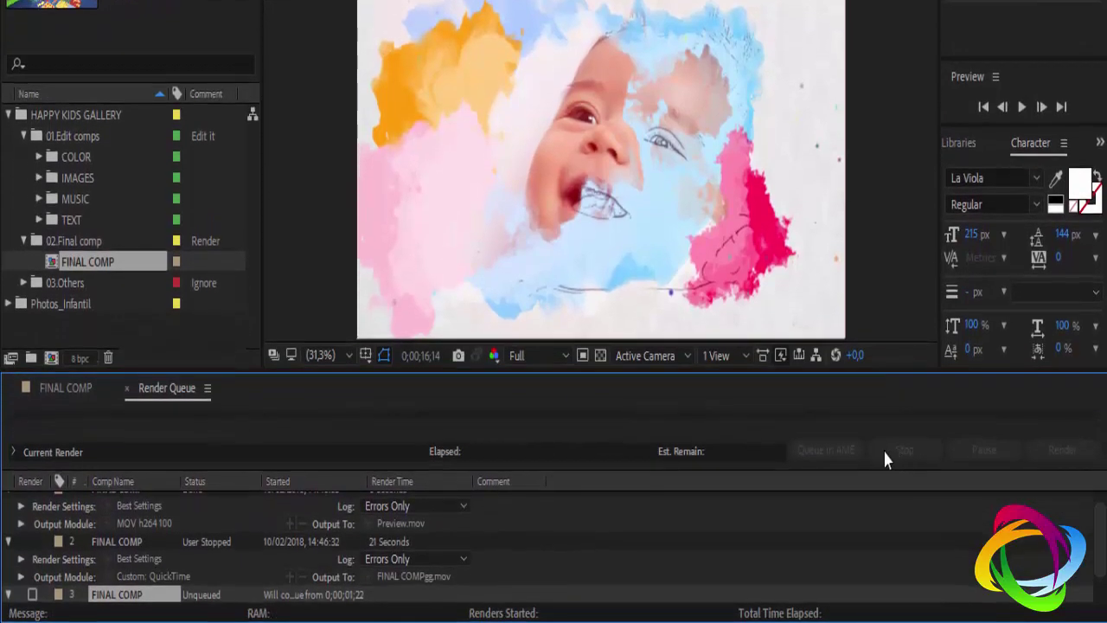
key("ctrl+q")
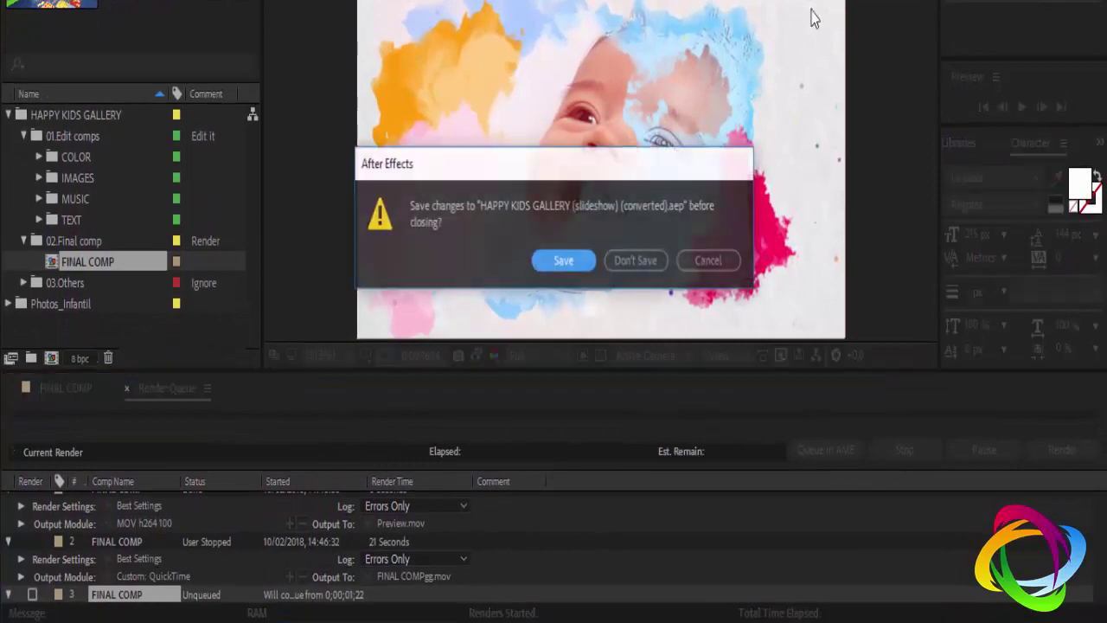
left_click(637, 261)
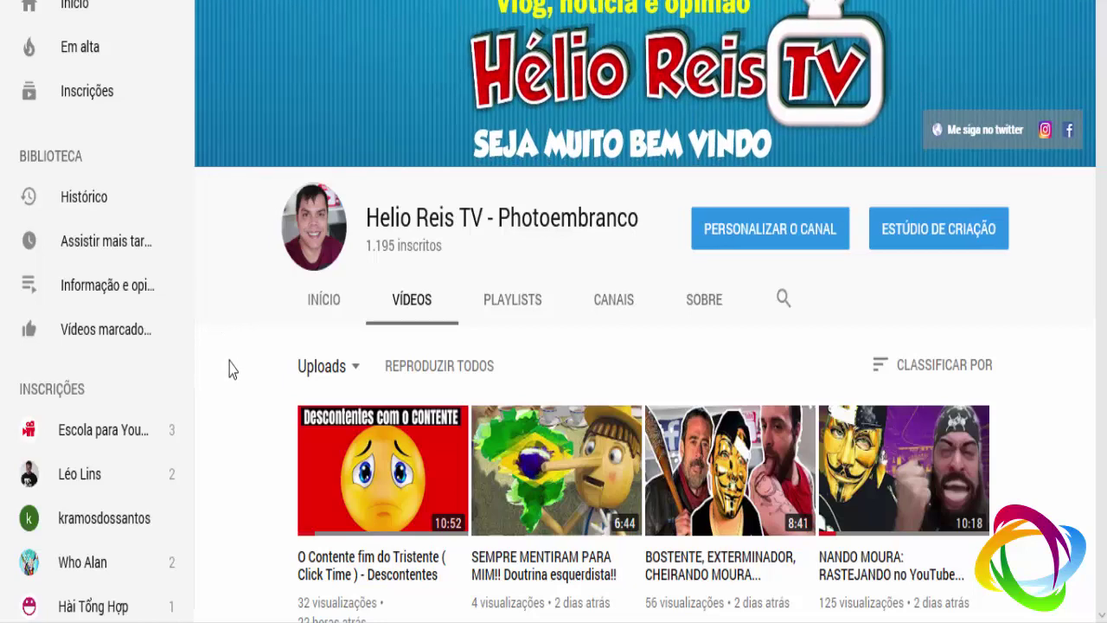
scroll(230, 381, "down", 2)
scroll(230, 384, "up", 2)
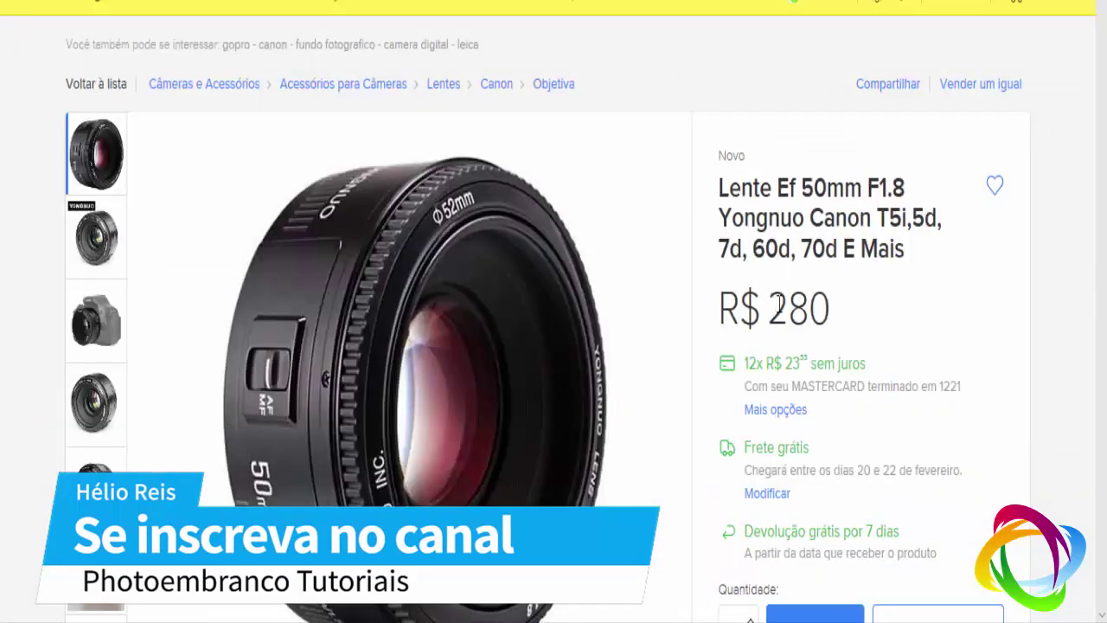
left_click_drag(780, 304, 863, 307)
left_click(848, 314)
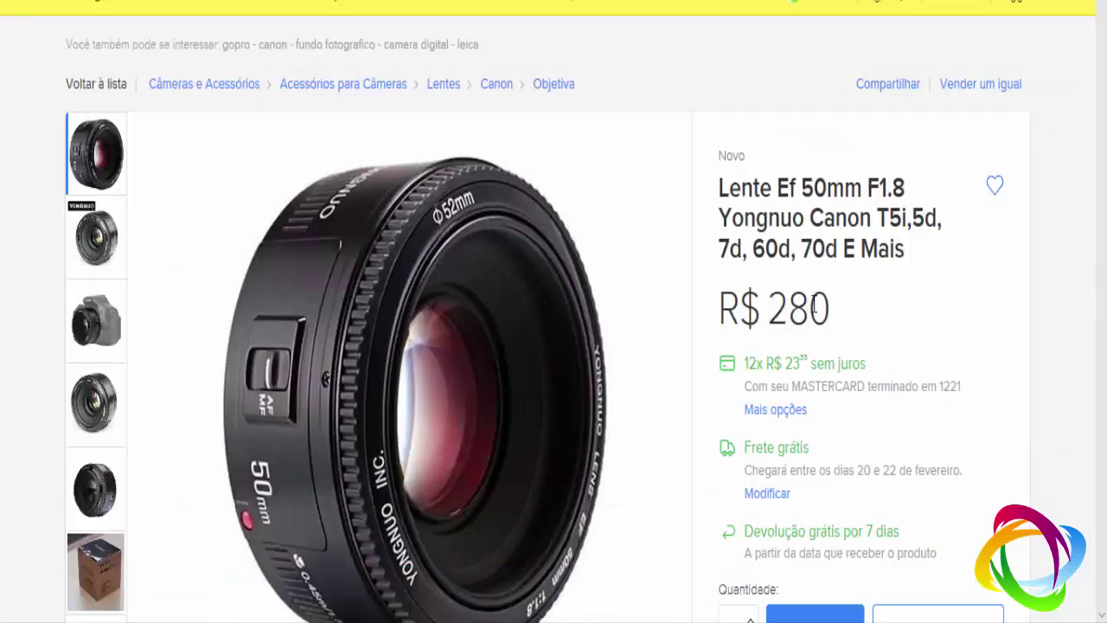
left_click_drag(771, 307, 877, 309)
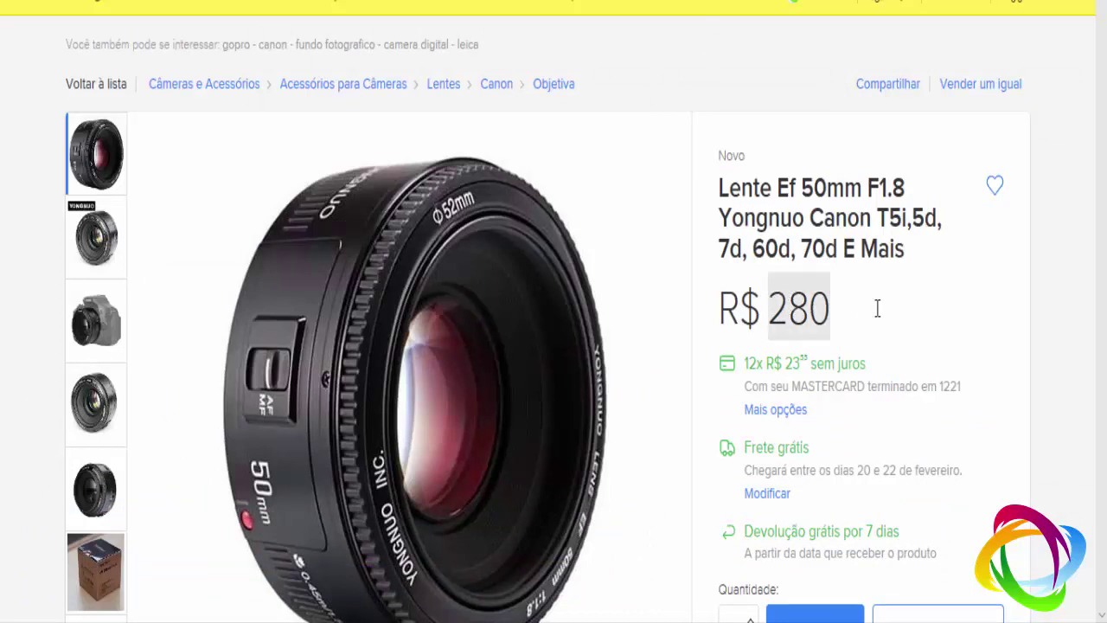
left_click(877, 309)
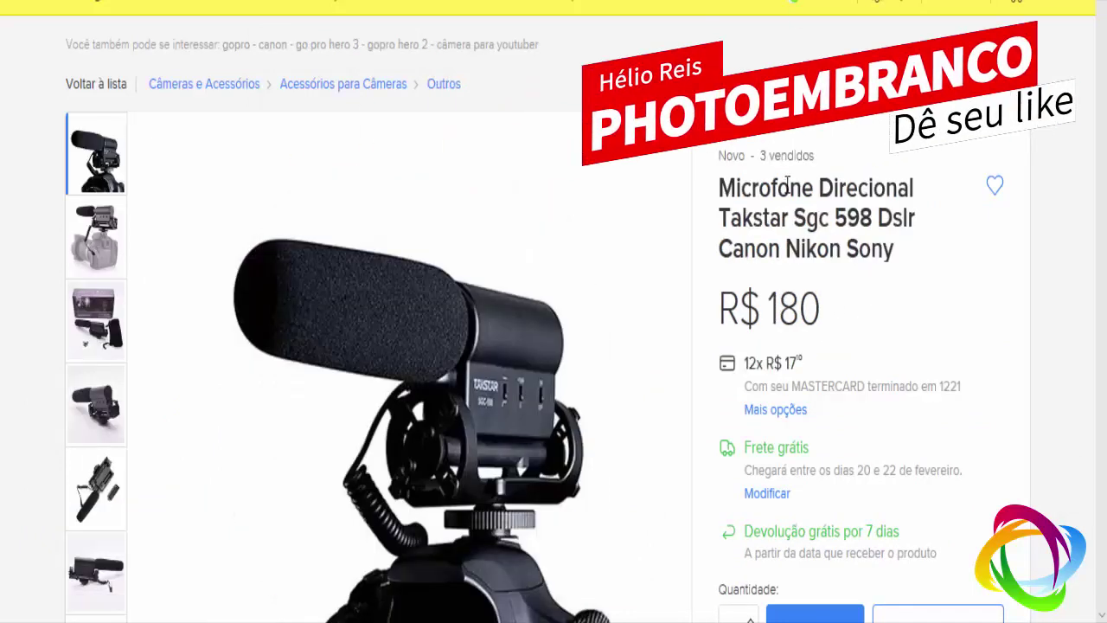
left_click_drag(772, 307, 836, 303)
left_click(836, 304)
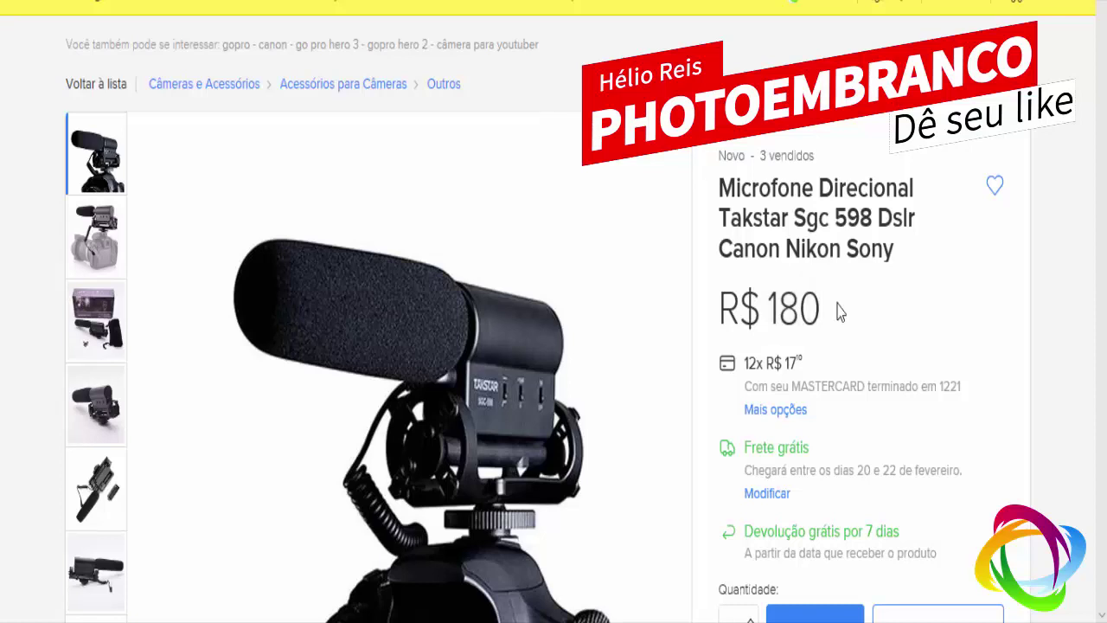